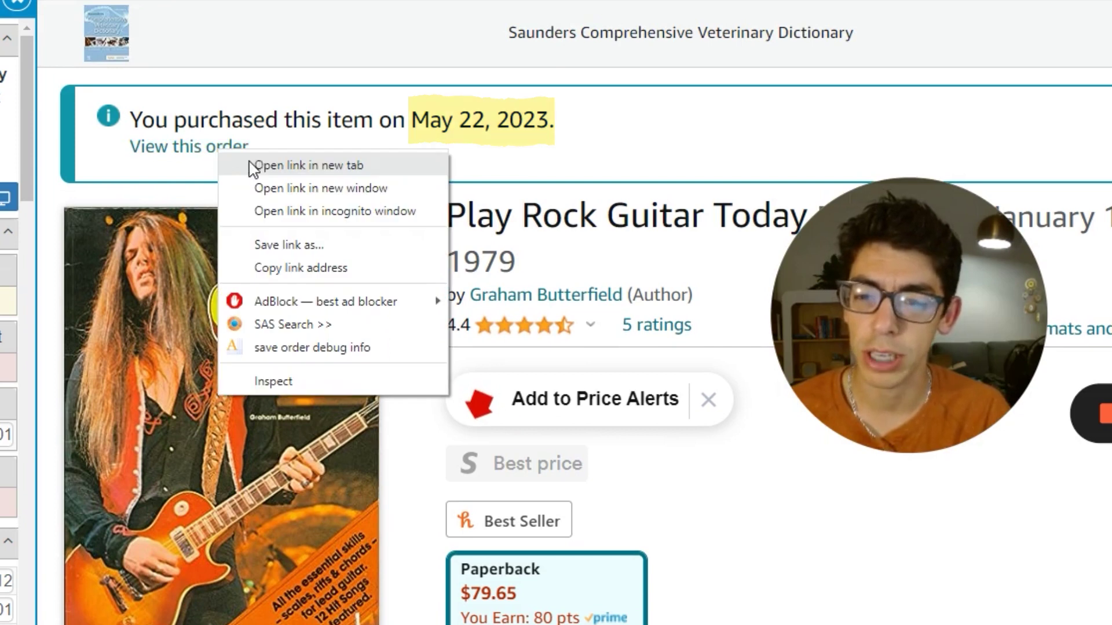
Step: Open the May 22, 2023 order for Play Rock Guitar Today in a new tab and check its order summary
{"action": "left_click", "coordinate": [224, 167]}
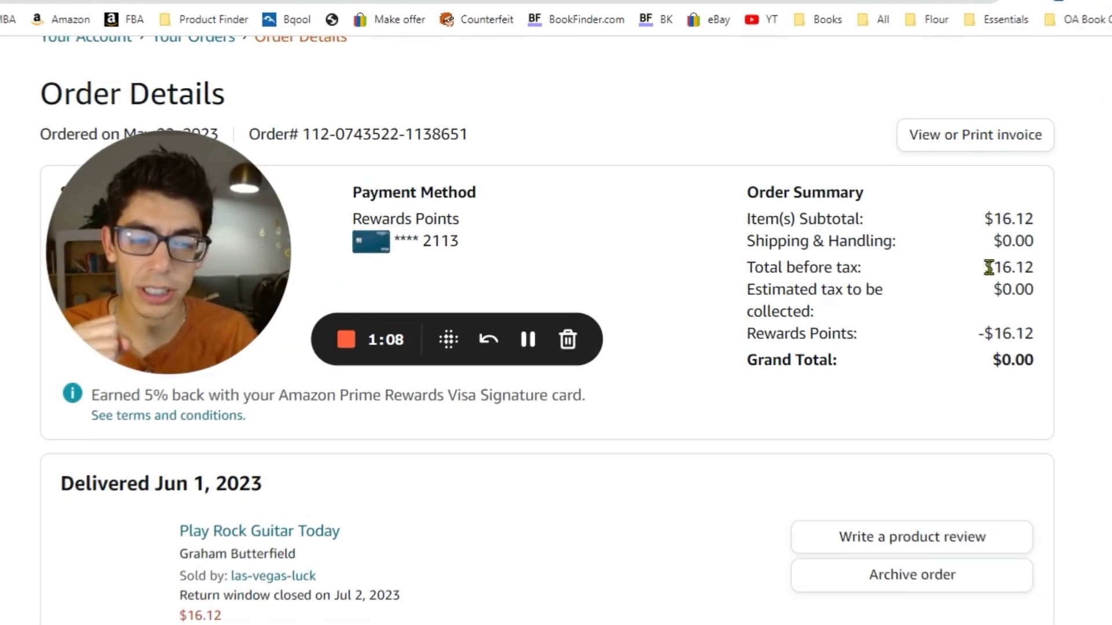
{"action": "left_click_drag", "start_coordinate": [834, 280], "coordinate": [871, 283]}
{"action": "left_click", "coordinate": [1021, 355]}
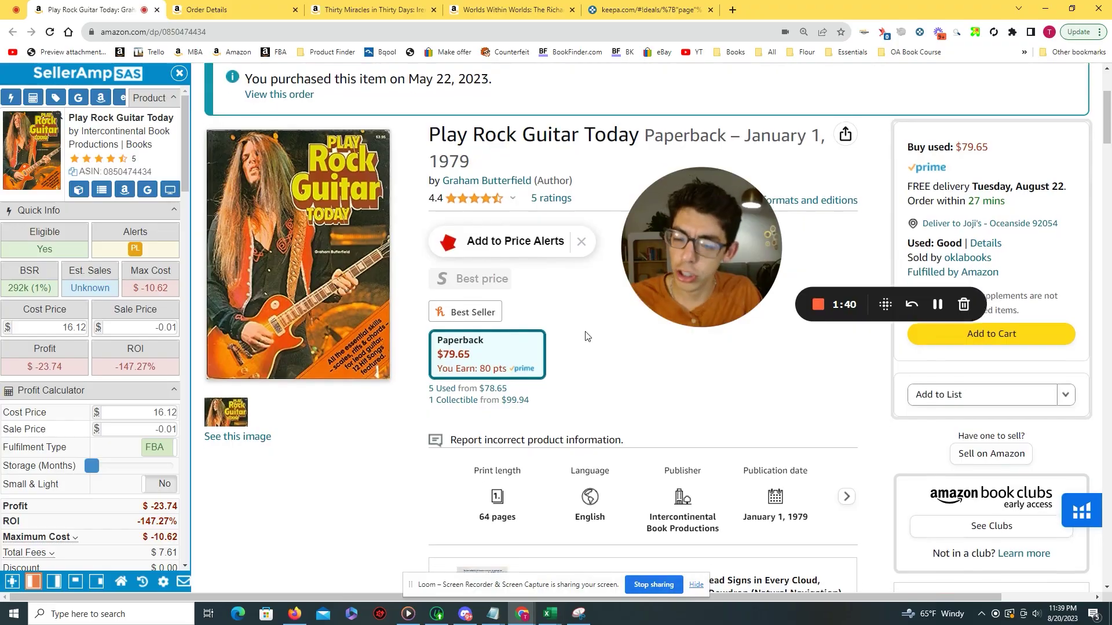
Step: Zoom the Keepa price history of Play Rock Guitar Today in to the days around May 22 and inspect the used price
{"action": "scroll", "coordinate": [586, 336], "scroll_direction": "down", "scroll_amount": 10}
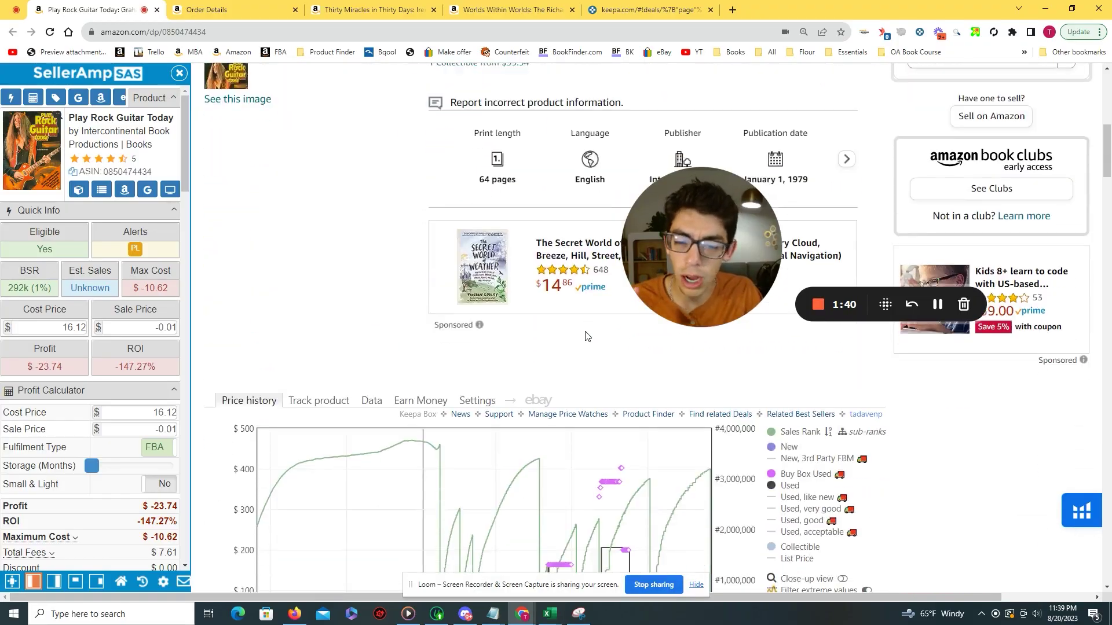
{"action": "scroll", "coordinate": [586, 336], "scroll_direction": "down", "scroll_amount": 2}
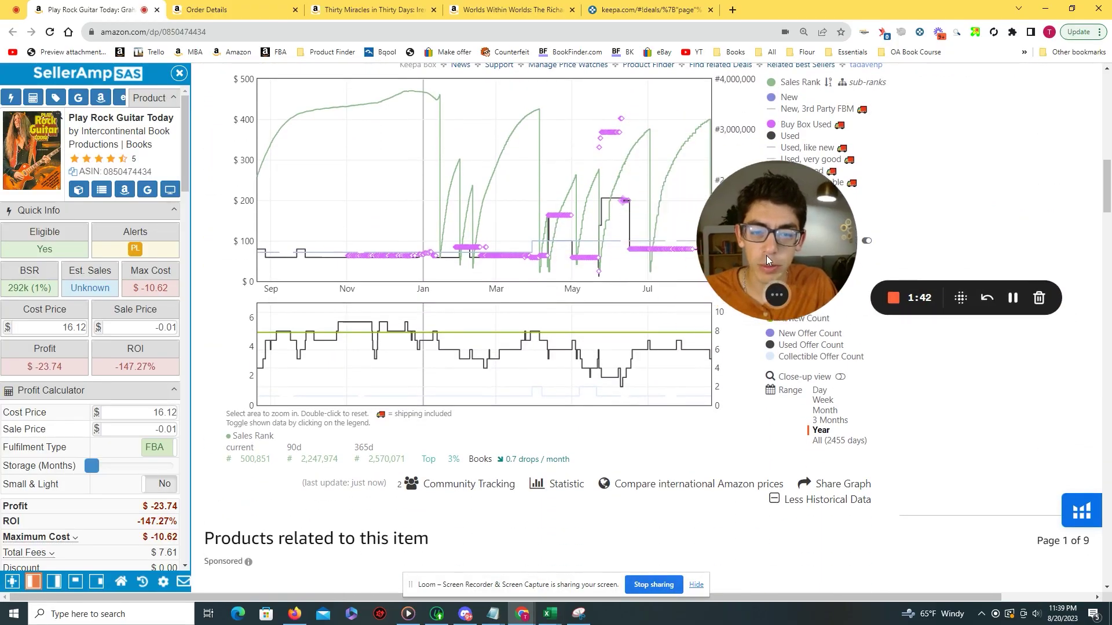
{"action": "scroll", "coordinate": [629, 308], "scroll_direction": "up", "scroll_amount": 10}
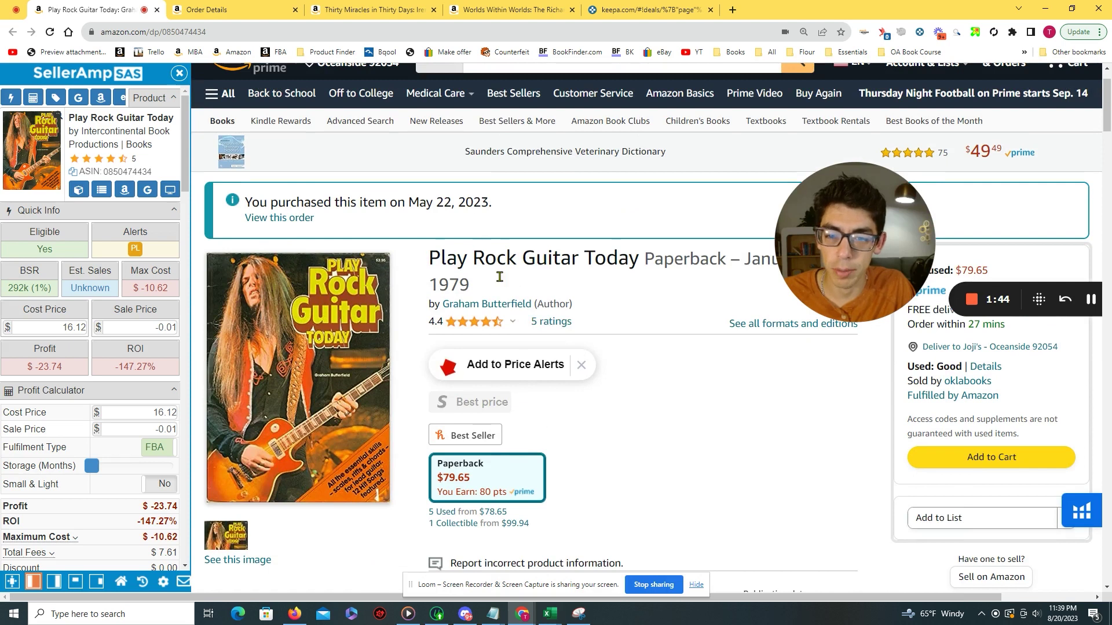
{"action": "scroll", "coordinate": [500, 277], "scroll_direction": "down", "scroll_amount": 12}
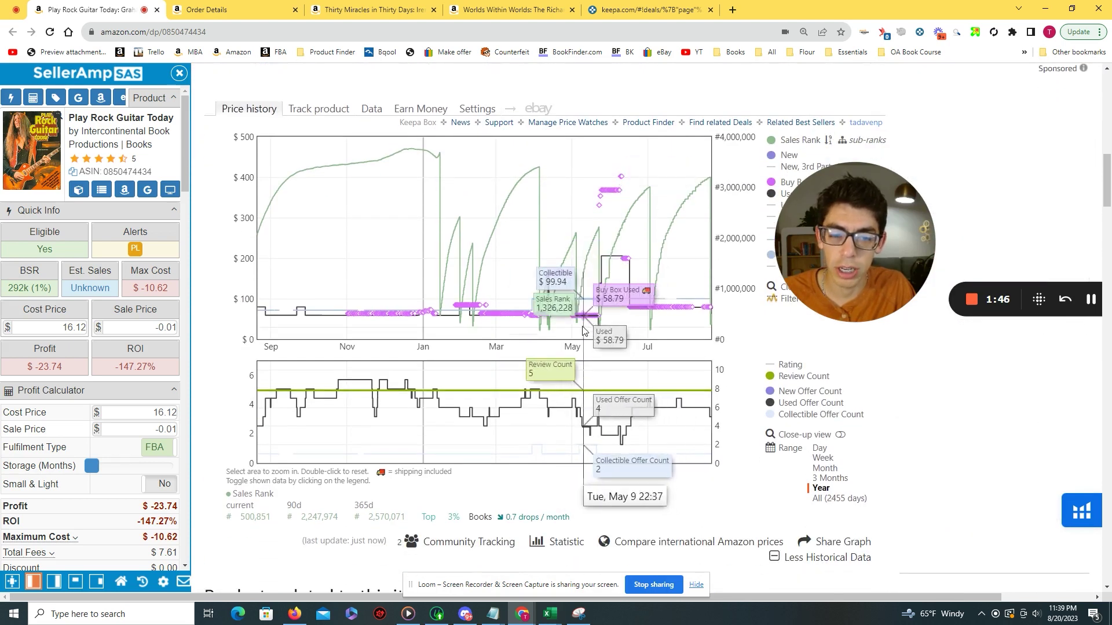
{"action": "left_click_drag", "start_coordinate": [515, 324], "coordinate": [609, 324]}
{"action": "scroll", "coordinate": [623, 363], "scroll_direction": "up", "scroll_amount": 1}
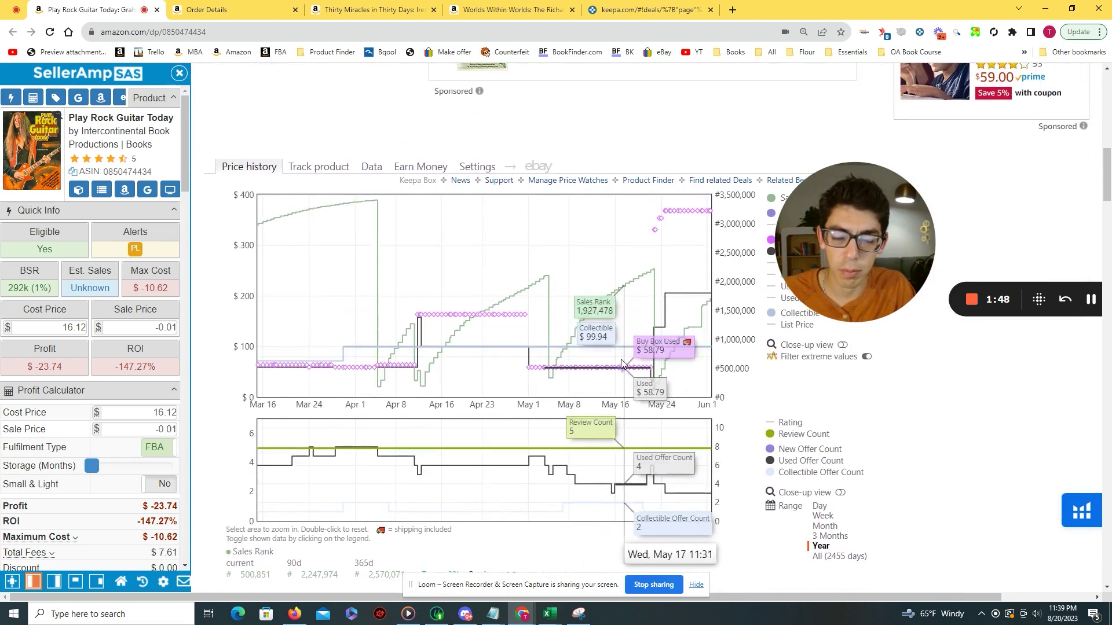
{"action": "left_click_drag", "start_coordinate": [623, 364], "coordinate": [667, 364]}
{"action": "scroll", "coordinate": [667, 364], "scroll_direction": "down", "scroll_amount": 2}
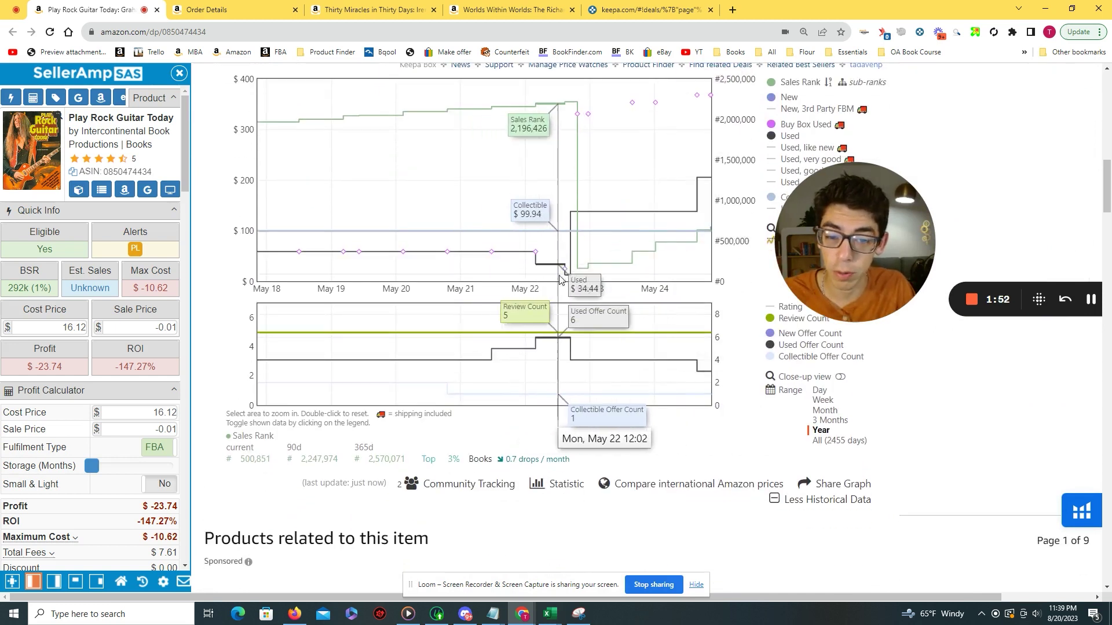
Step: Reset the chart zoom and display the book's price history over its entire 2455-day range
{"action": "double_click", "coordinate": [502, 187]}
{"action": "scroll", "coordinate": [509, 231], "scroll_direction": "up", "scroll_amount": 1}
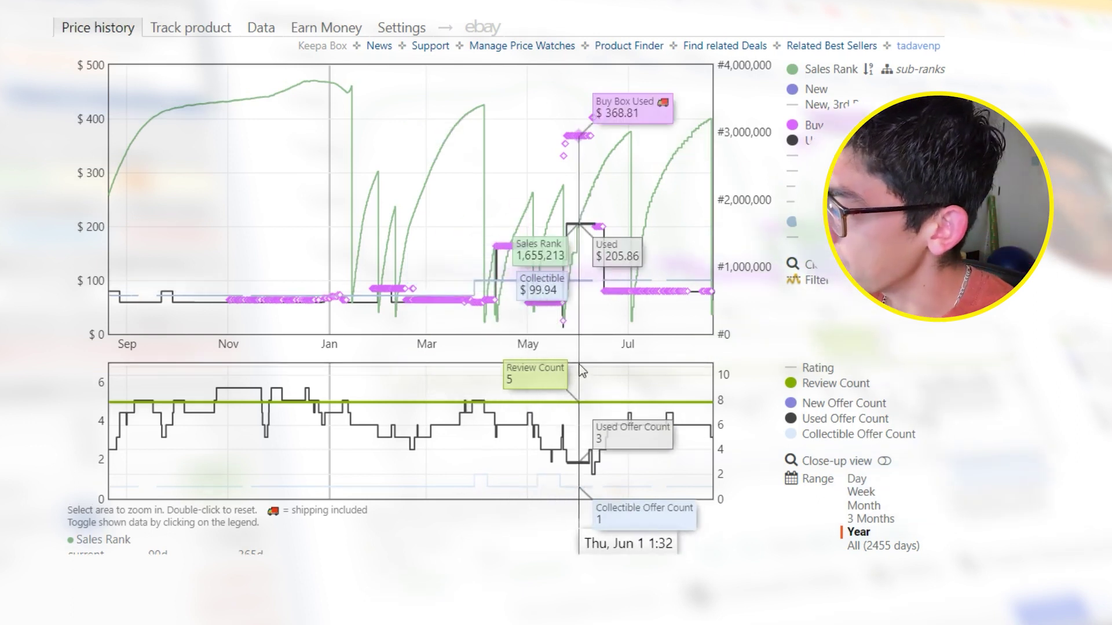
{"action": "scroll", "coordinate": [593, 388], "scroll_direction": "up", "scroll_amount": 15}
{"action": "scroll", "coordinate": [404, 364], "scroll_direction": "down", "scroll_amount": 1}
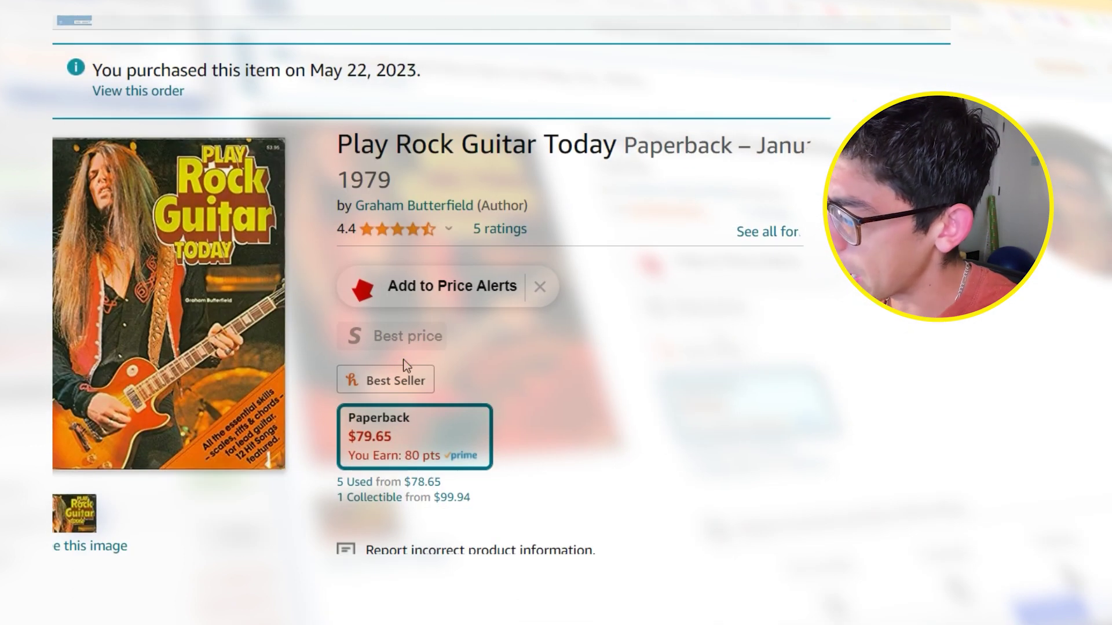
{"action": "scroll", "coordinate": [442, 415], "scroll_direction": "down", "scroll_amount": 13}
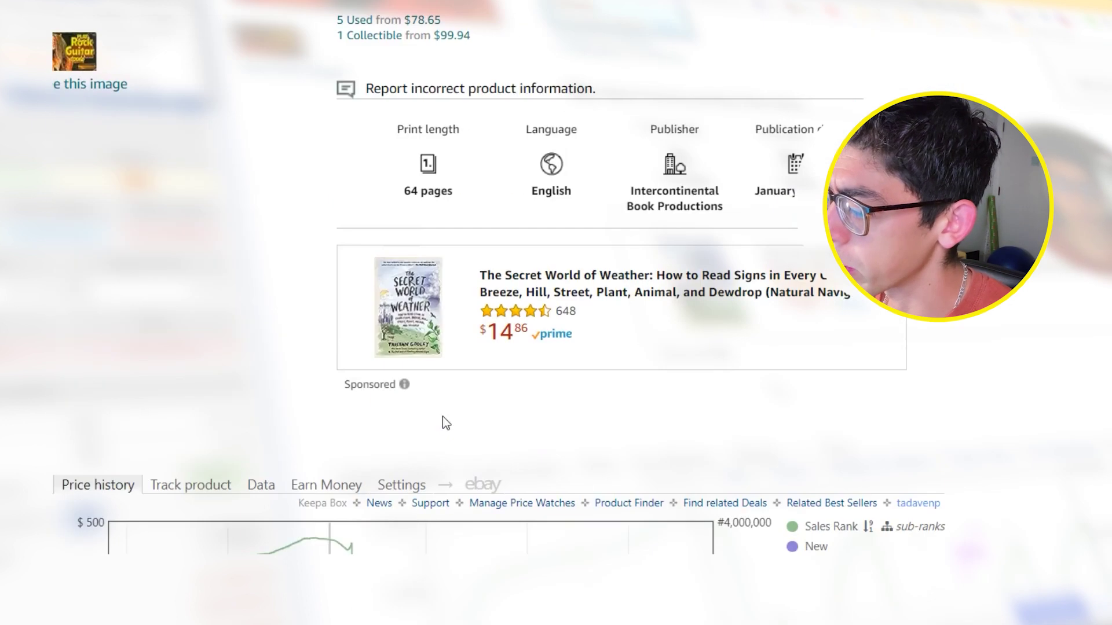
{"action": "left_click", "coordinate": [895, 464]}
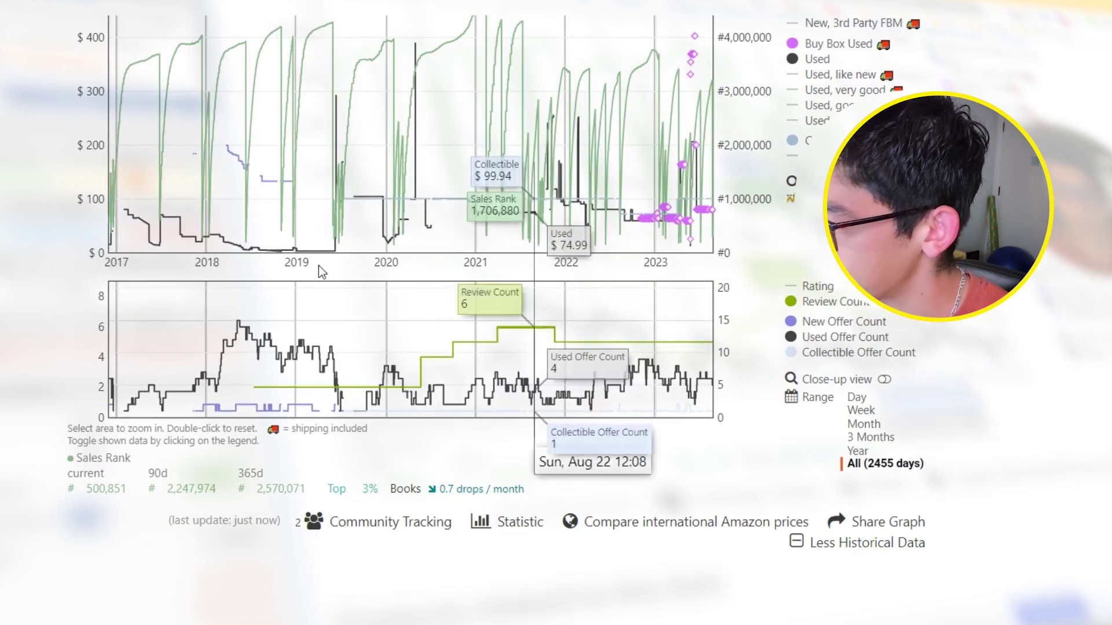
Step: Zoom the price history in to early 2018 through September 2019, inspect the lowest used price, and reset the zoom
{"action": "left_click_drag", "start_coordinate": [216, 253], "coordinate": [359, 253]}
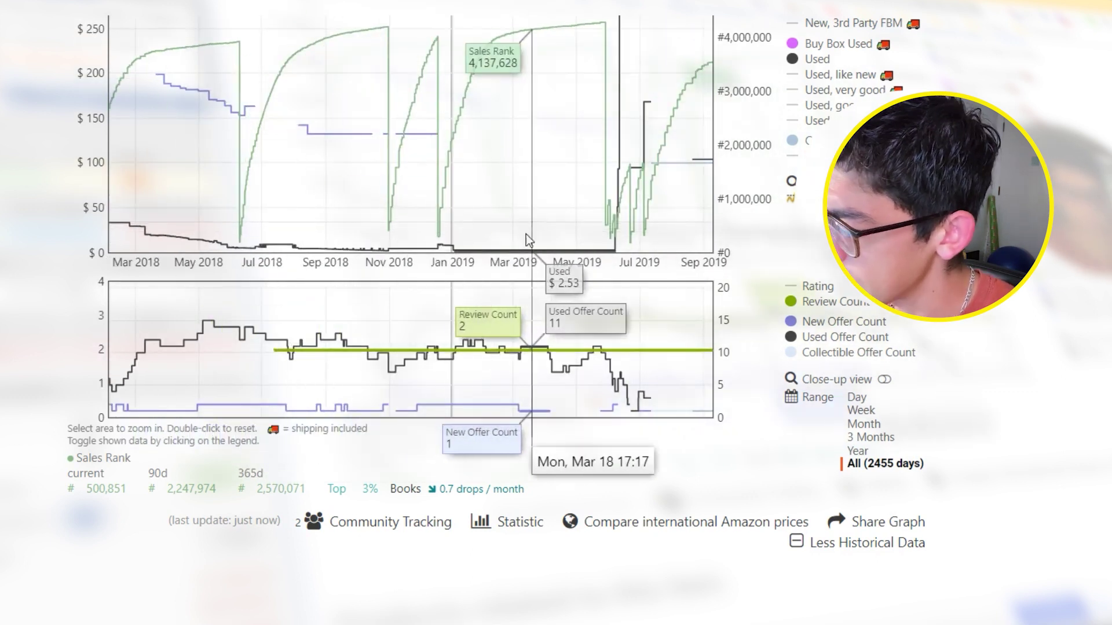
{"action": "mouse_move", "coordinate": [805, 342]}
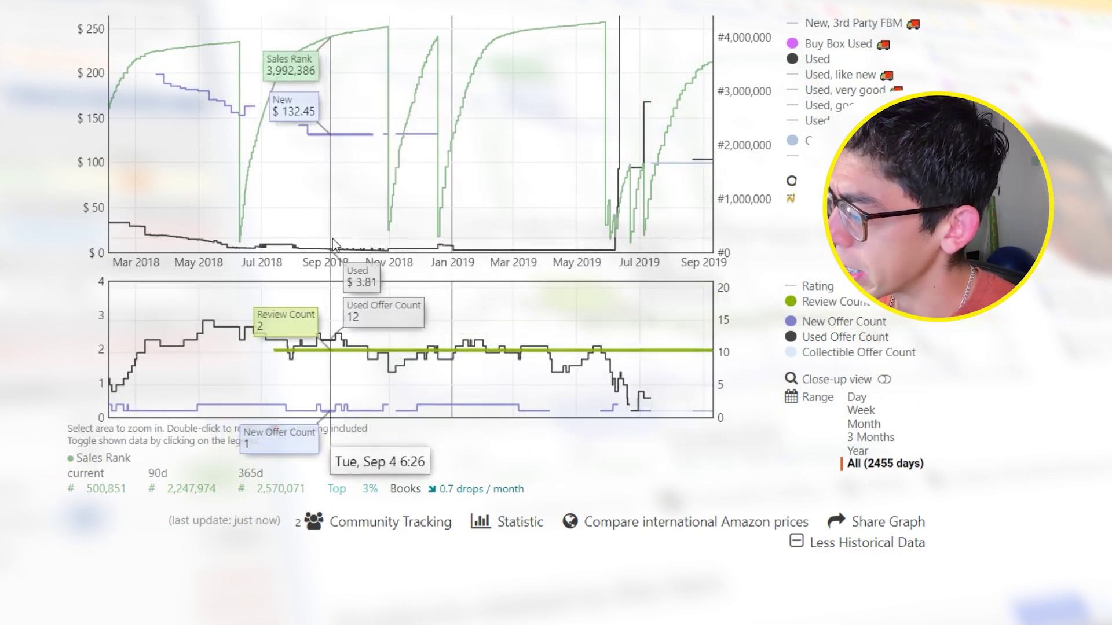
{"action": "mouse_move", "coordinate": [809, 64]}
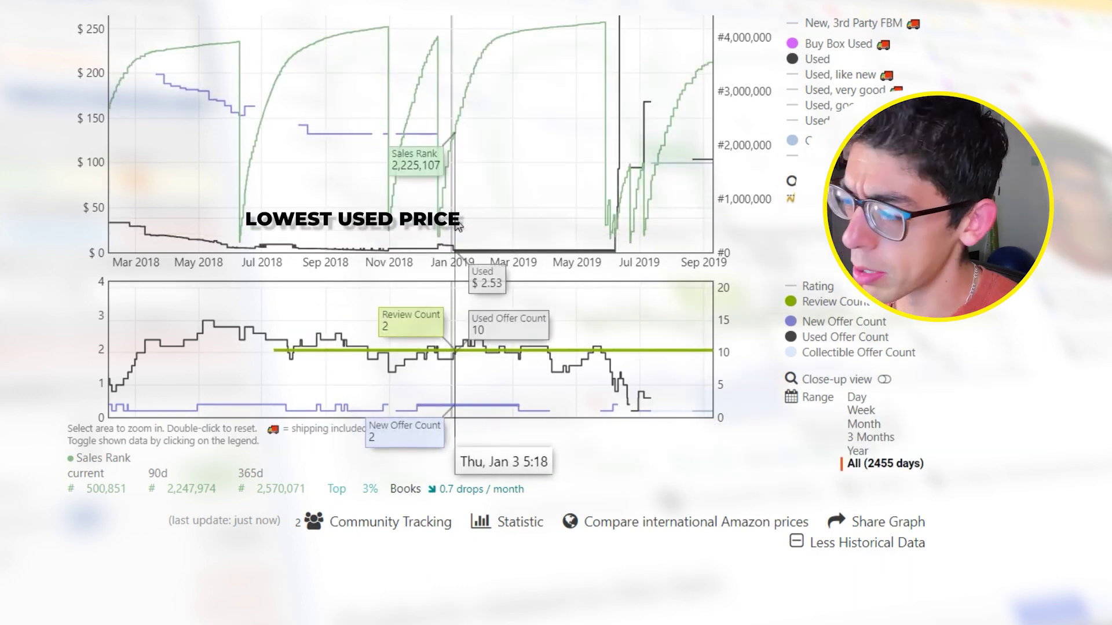
{"action": "double_click", "coordinate": [486, 199]}
Step: Zoom in on the price history from late 2020 to mid-2022, and return the chart to the one-year range
{"action": "left_click_drag", "start_coordinate": [325, 231], "coordinate": [609, 237]}
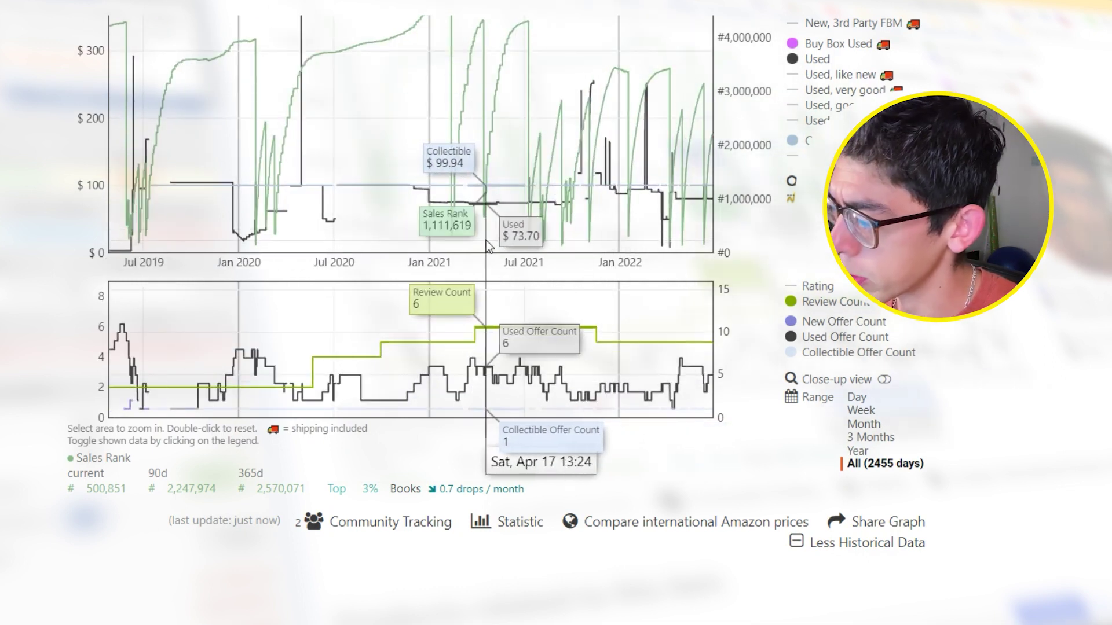
{"action": "left_click_drag", "start_coordinate": [381, 238], "coordinate": [713, 237]}
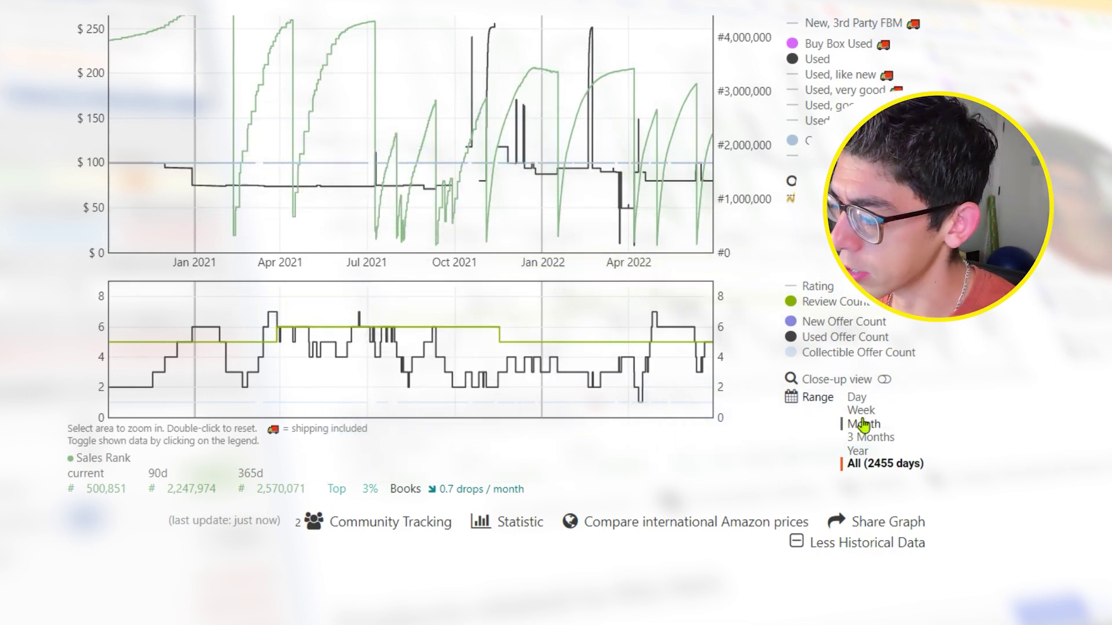
{"action": "left_click", "coordinate": [886, 454]}
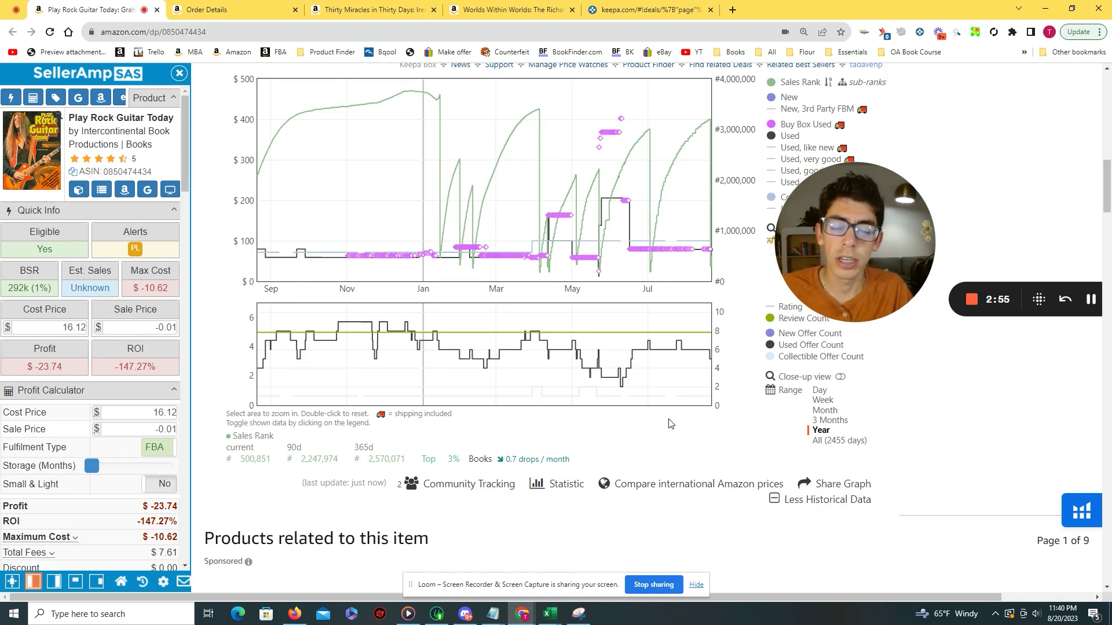
Step: Open the Seller Central orders for Play Rock Guitar Today from SellerAmp
{"action": "scroll", "coordinate": [556, 414], "scroll_direction": "up", "scroll_amount": 4}
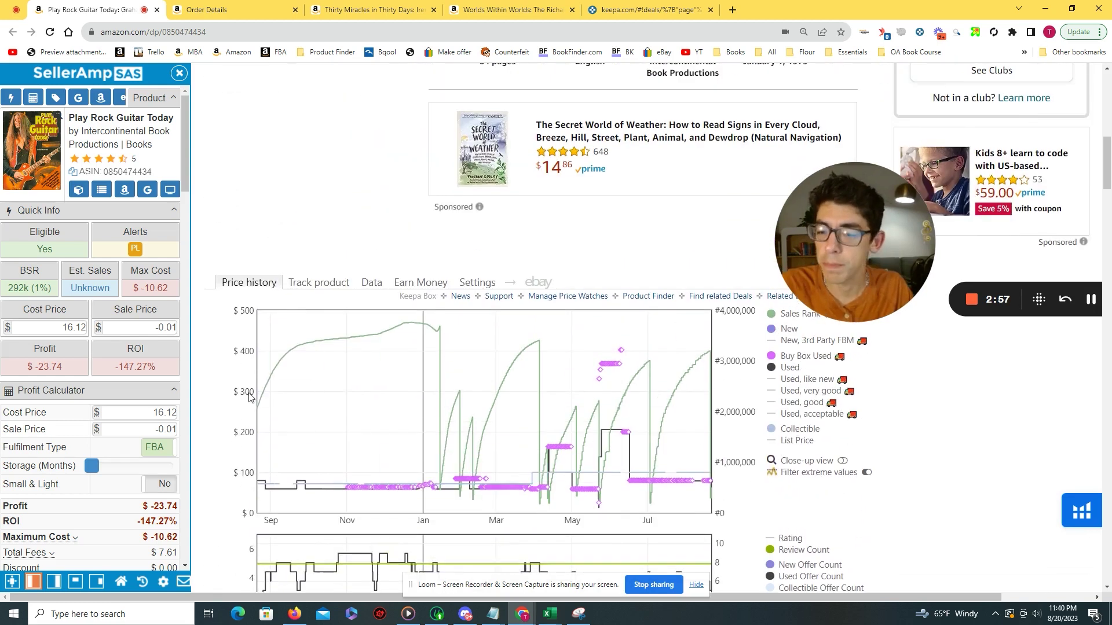
{"action": "scroll", "coordinate": [137, 341], "scroll_direction": "down", "scroll_amount": 8}
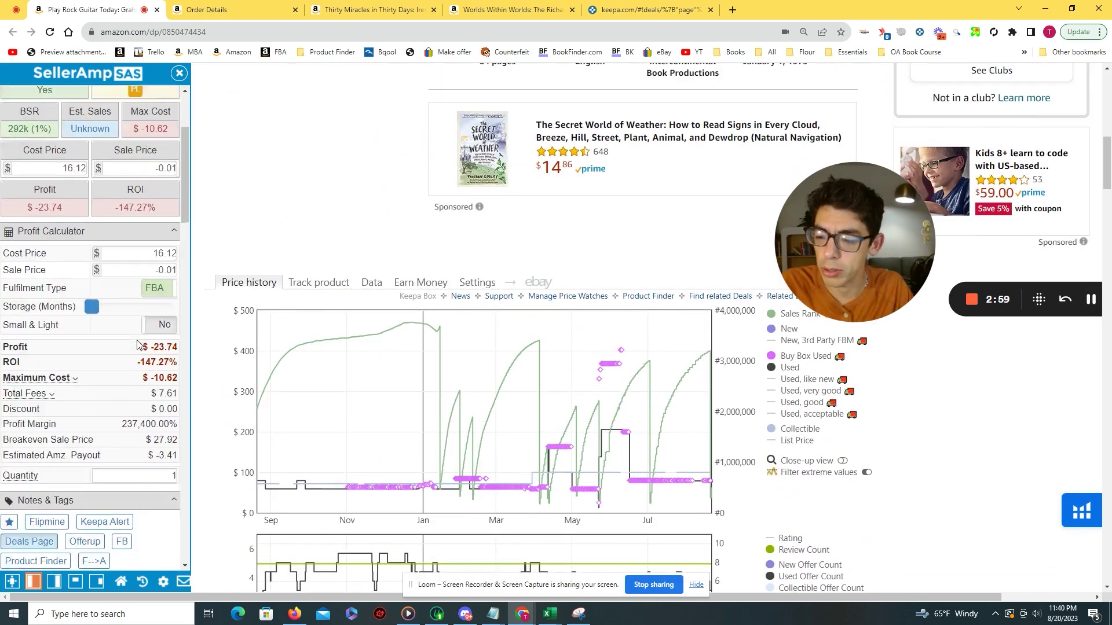
{"action": "scroll", "coordinate": [137, 345], "scroll_direction": "down", "scroll_amount": 6}
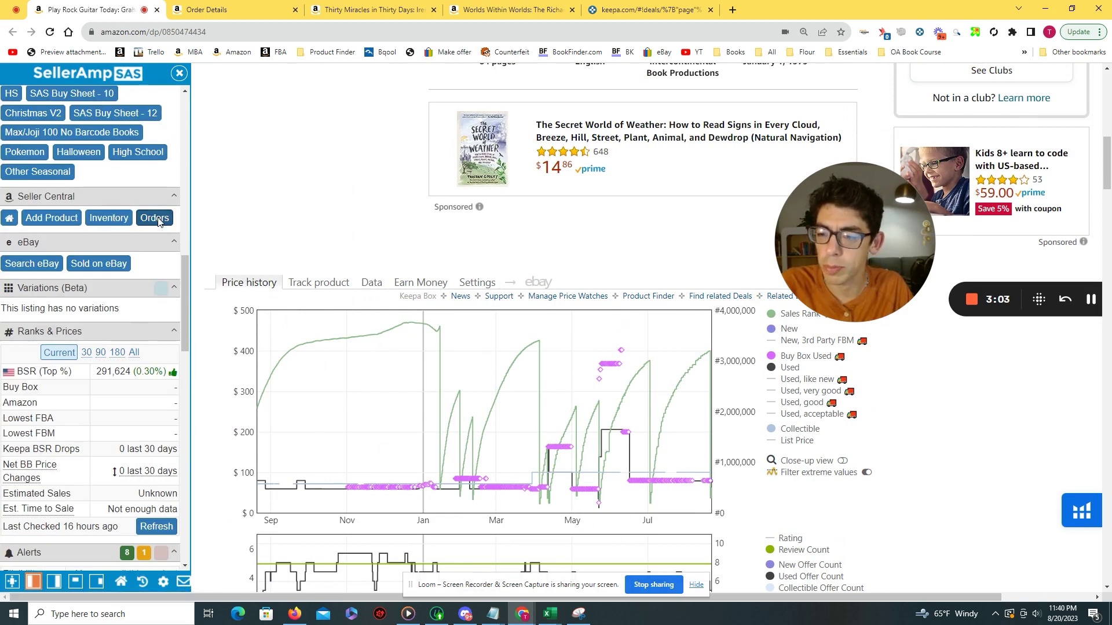
{"action": "left_click", "coordinate": [155, 219]}
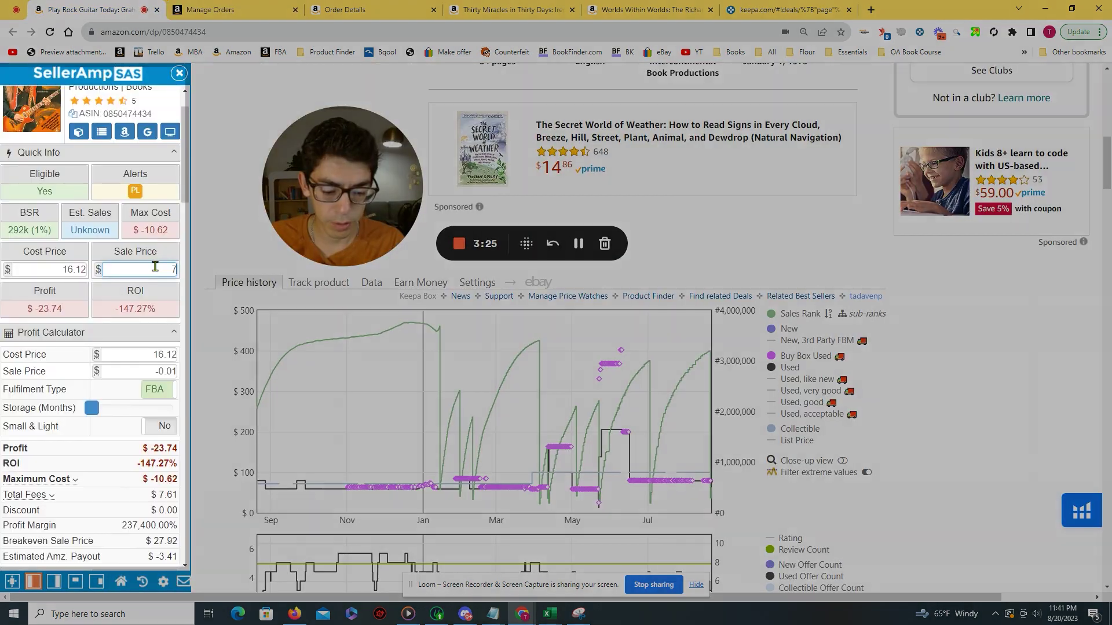
Step: Set the sale price of Play Rock Guitar Today to $79.63 in SellerAmp
{"action": "type", "text": "79.63"}
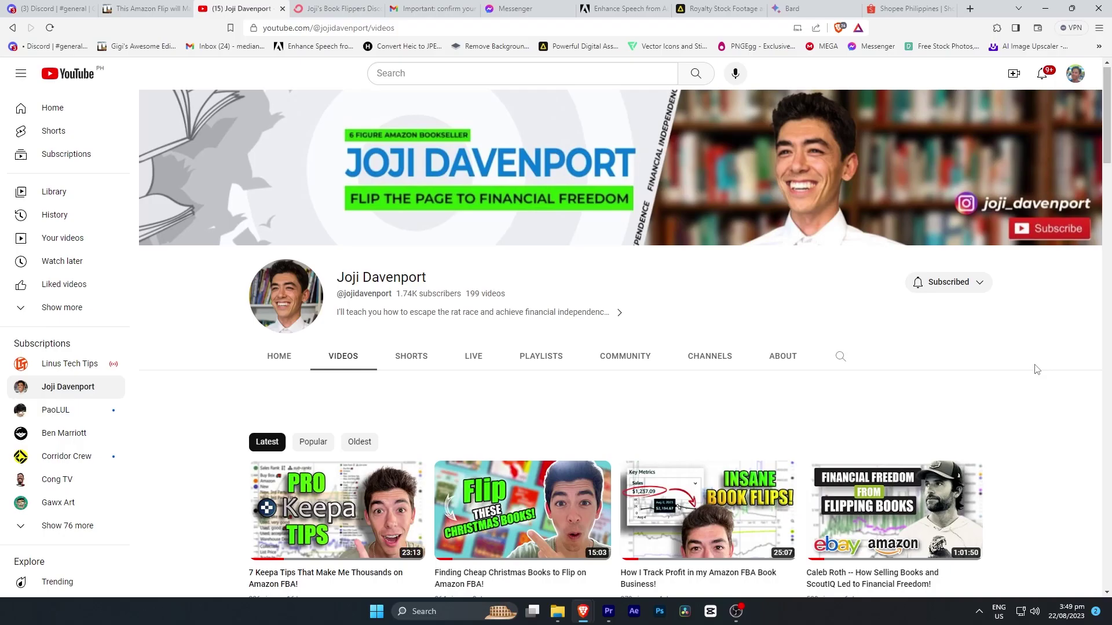
{"action": "scroll", "coordinate": [1036, 369], "scroll_direction": "down", "scroll_amount": 12}
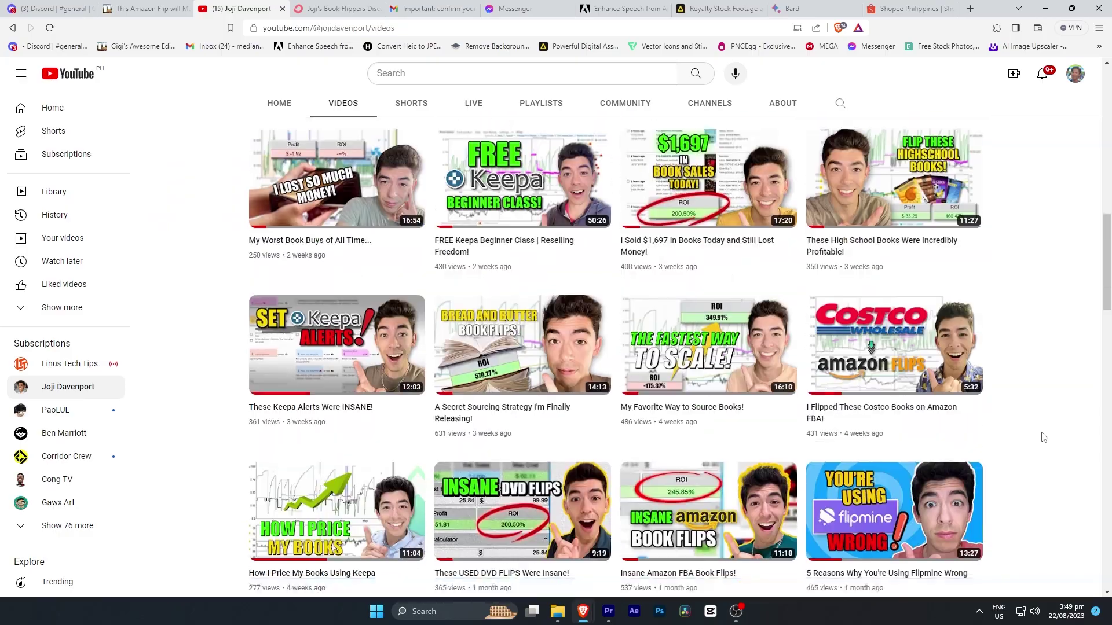
{"action": "scroll", "coordinate": [1013, 475], "scroll_direction": "down", "scroll_amount": 7}
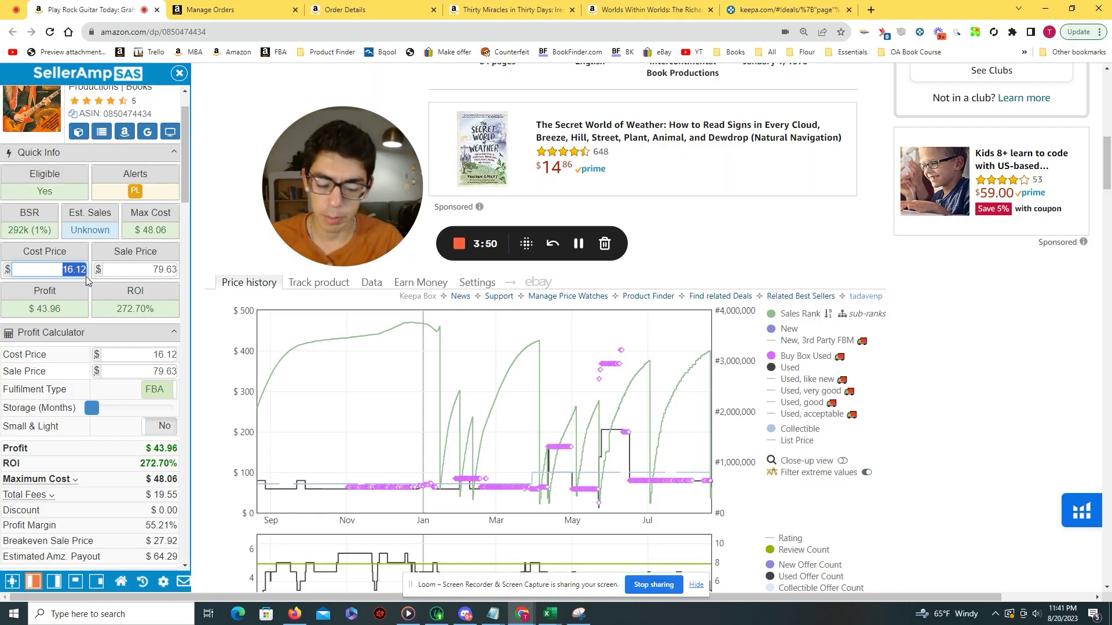
{"action": "left_click", "coordinate": [86, 276]}
{"action": "left_click", "coordinate": [62, 333]}
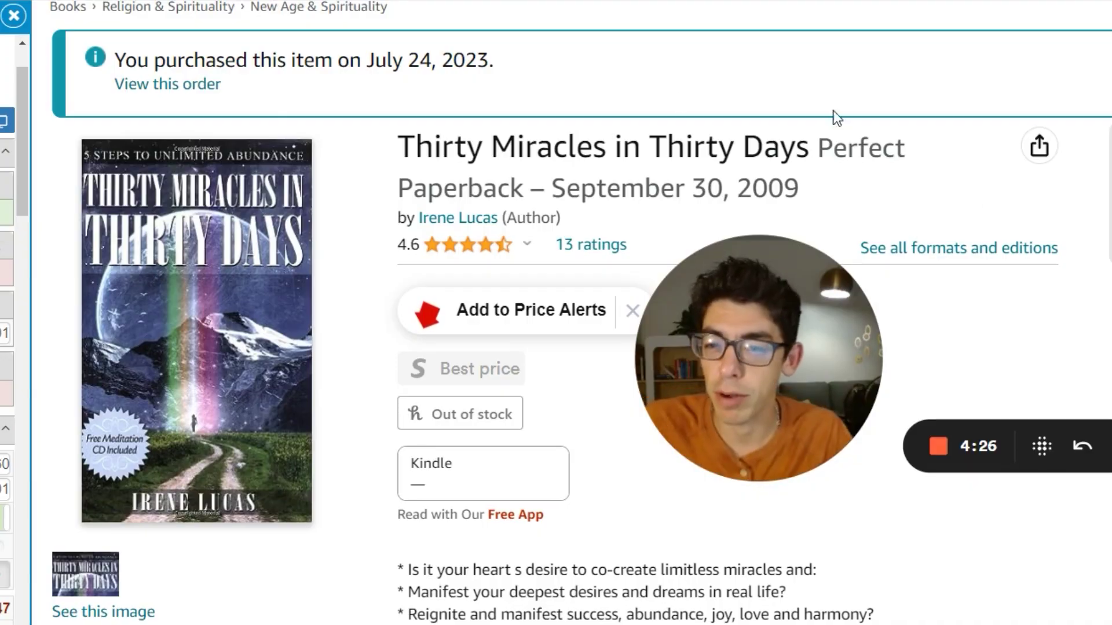
Step: Open the July 24, 2023 order for Thirty Miracles in Thirty Days in a new tab and check its order summary
{"action": "scroll", "coordinate": [434, 181], "scroll_direction": "up", "scroll_amount": 3}
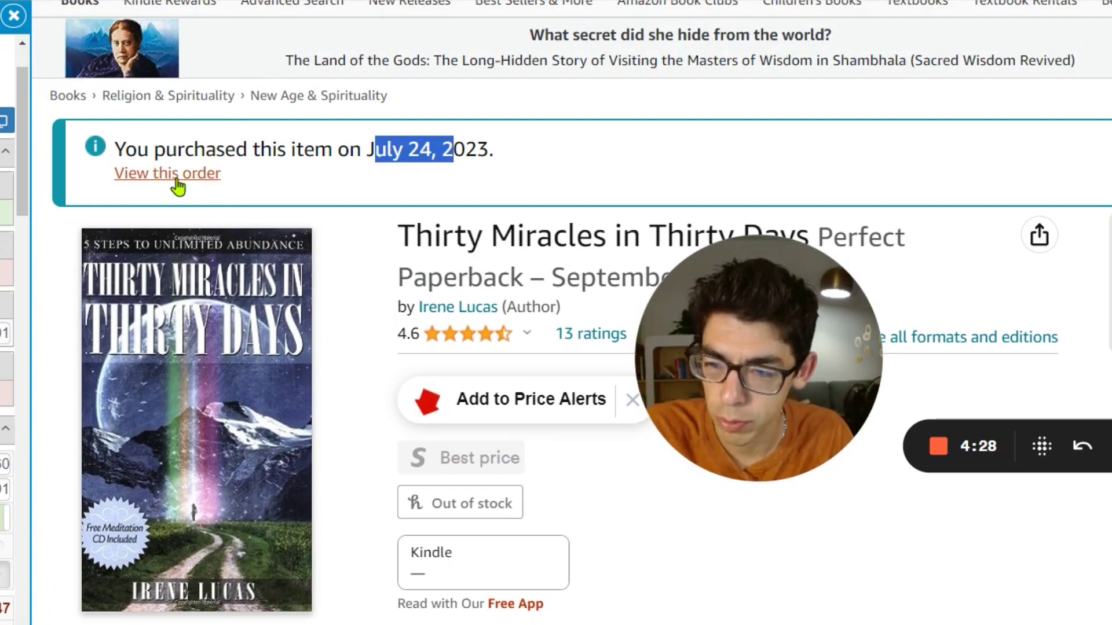
{"action": "right_click", "coordinate": [199, 181]}
{"action": "left_click", "coordinate": [203, 190]}
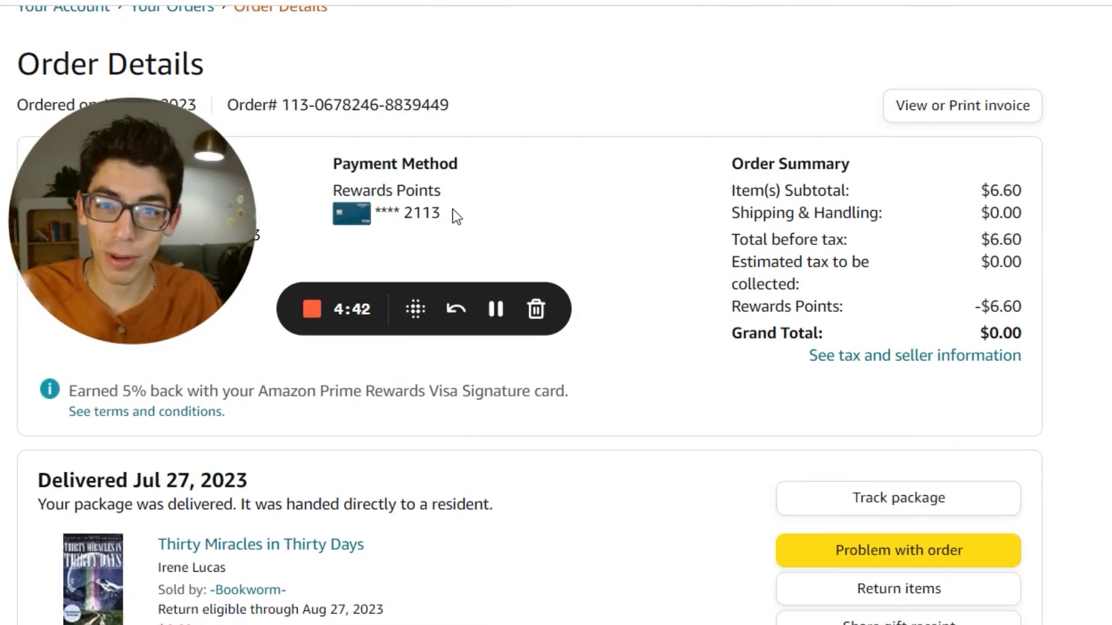
{"action": "left_click_drag", "start_coordinate": [915, 329], "coordinate": [1025, 336]}
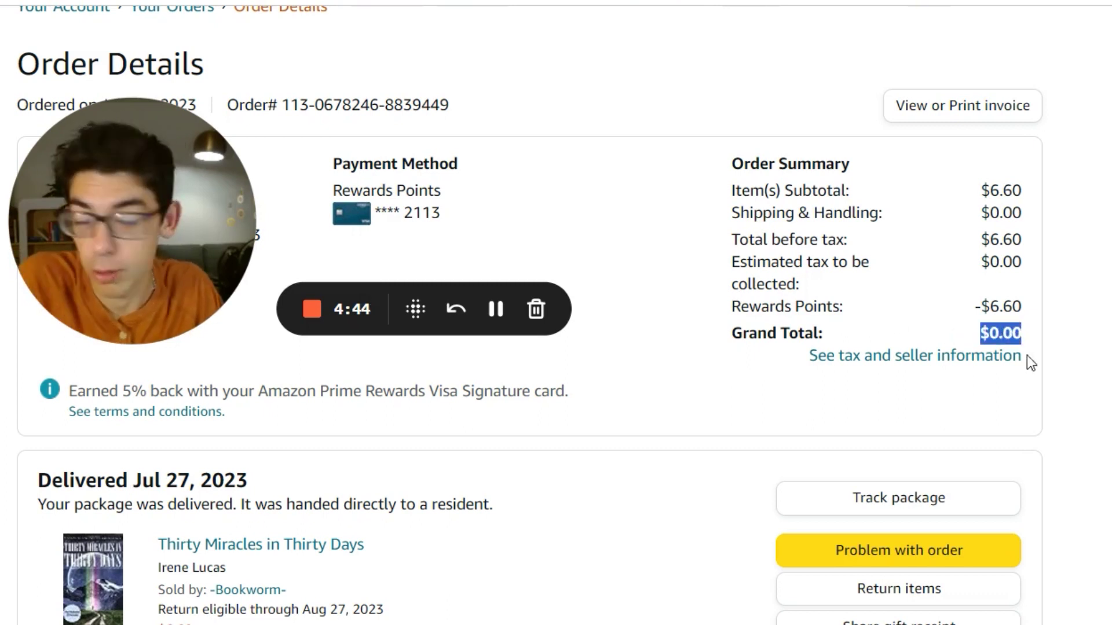
{"action": "left_click", "coordinate": [1103, 333]}
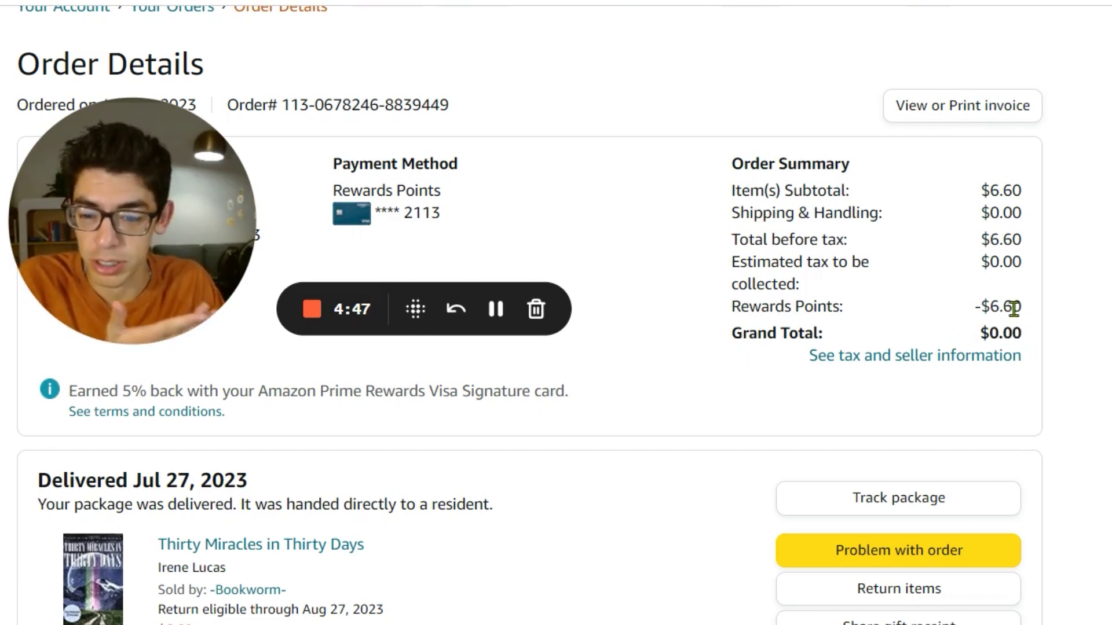
{"action": "scroll", "coordinate": [808, 392], "scroll_direction": "down", "scroll_amount": 2}
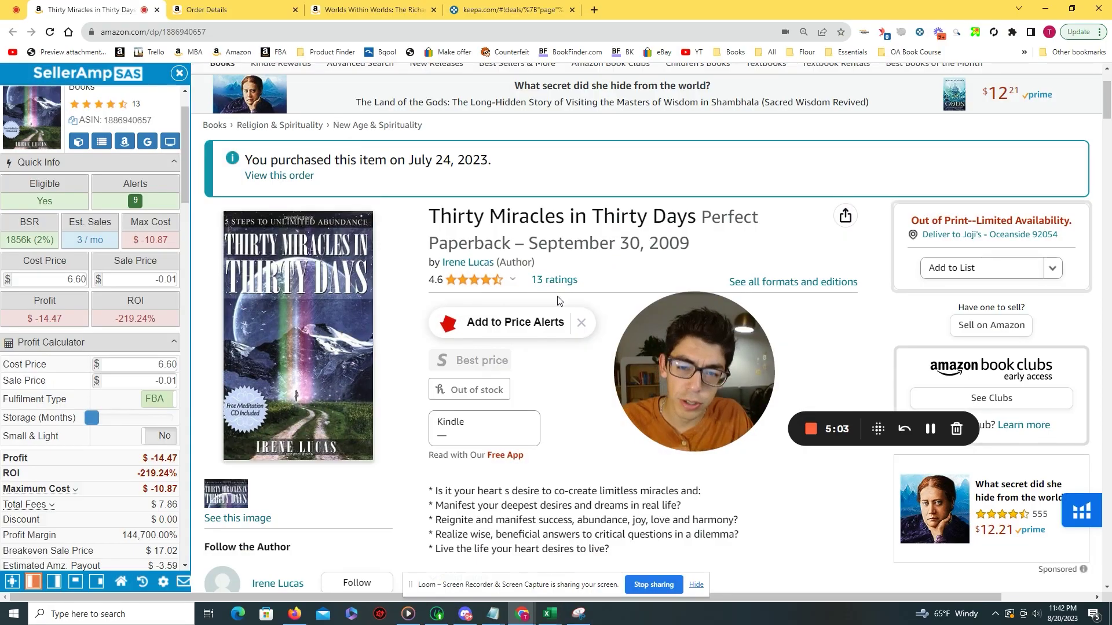
Step: Zoom the Keepa price history of Thirty Miracles in Thirty Days in to the days around July 24, inspect the used price, and zoom back out
{"action": "scroll", "coordinate": [531, 306], "scroll_direction": "down", "scroll_amount": 10}
{"action": "left_click_drag", "start_coordinate": [703, 364], "coordinate": [844, 331]}
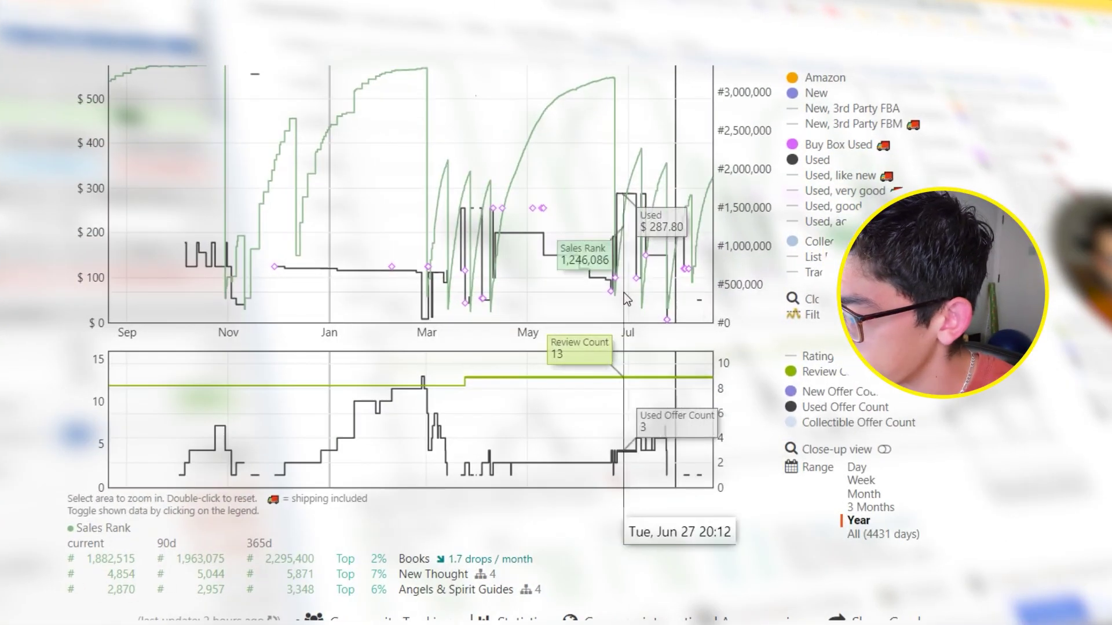
{"action": "left_click_drag", "start_coordinate": [642, 290], "coordinate": [691, 290]}
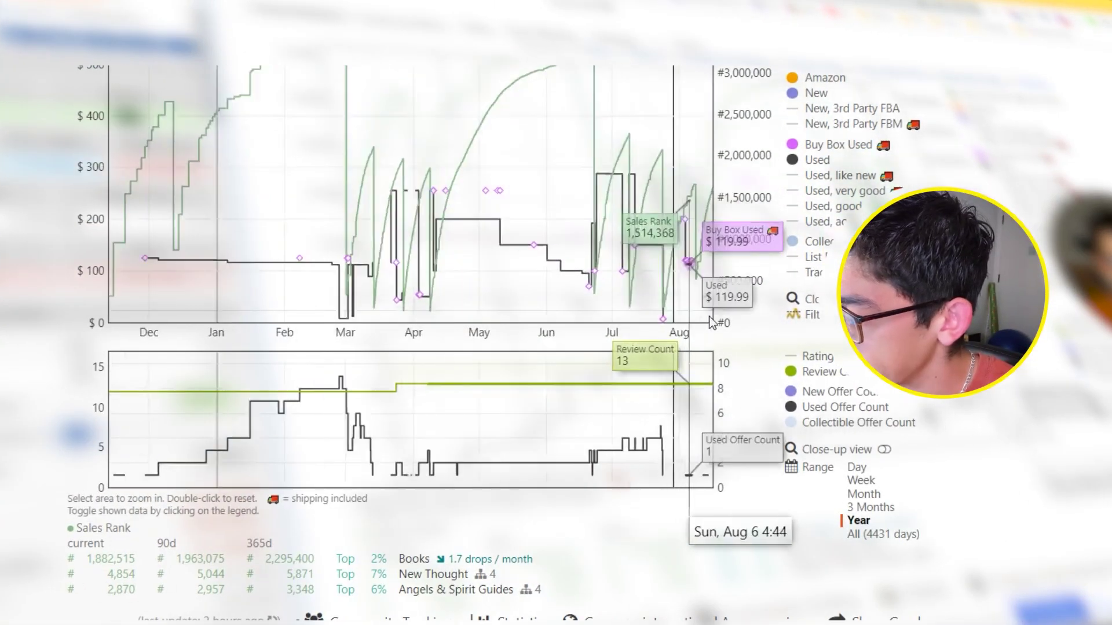
{"action": "left_click_drag", "start_coordinate": [436, 324], "coordinate": [612, 361]}
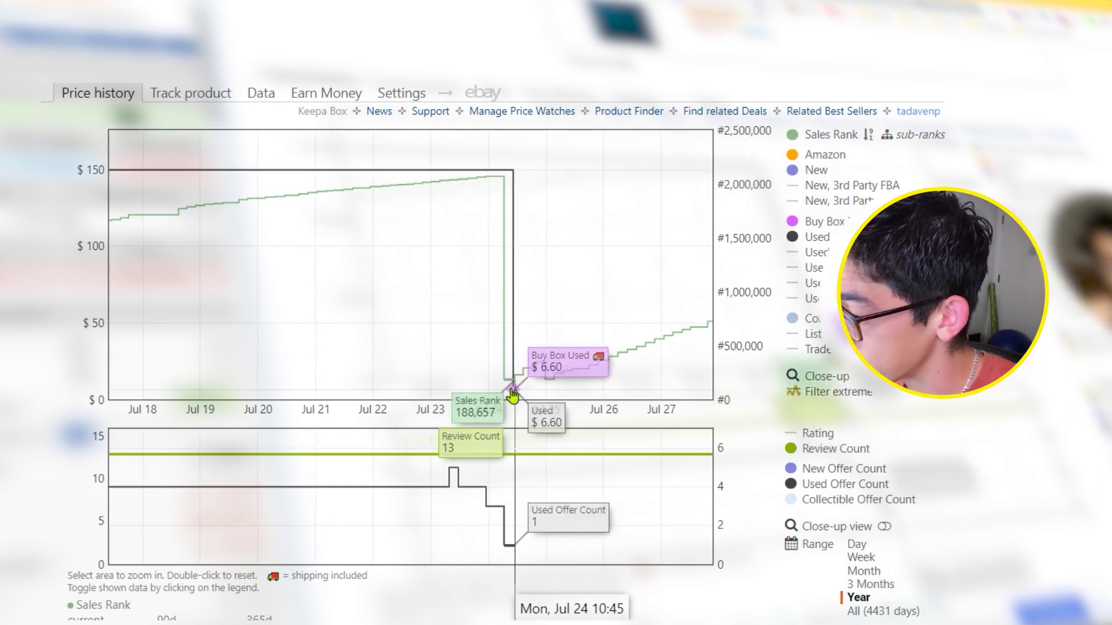
{"action": "double_click", "coordinate": [448, 355]}
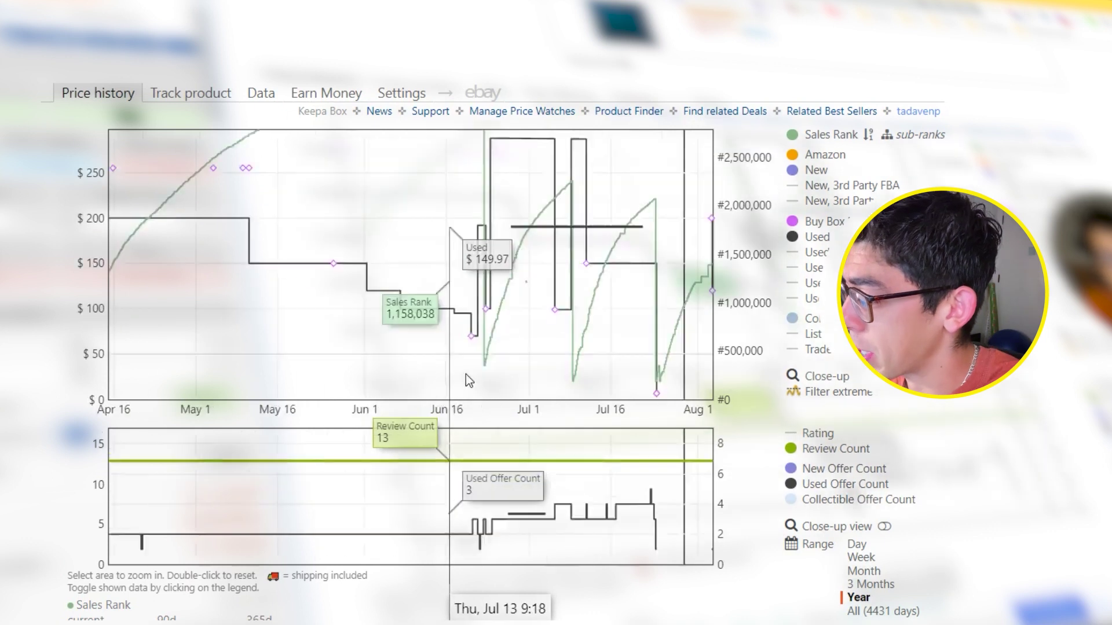
Step: Zoom the Keepa price history of Thirty Miracles in Thirty Days into its March and April used-price drops, and zoom back out
{"action": "left_click_drag", "start_coordinate": [200, 359], "coordinate": [672, 376]}
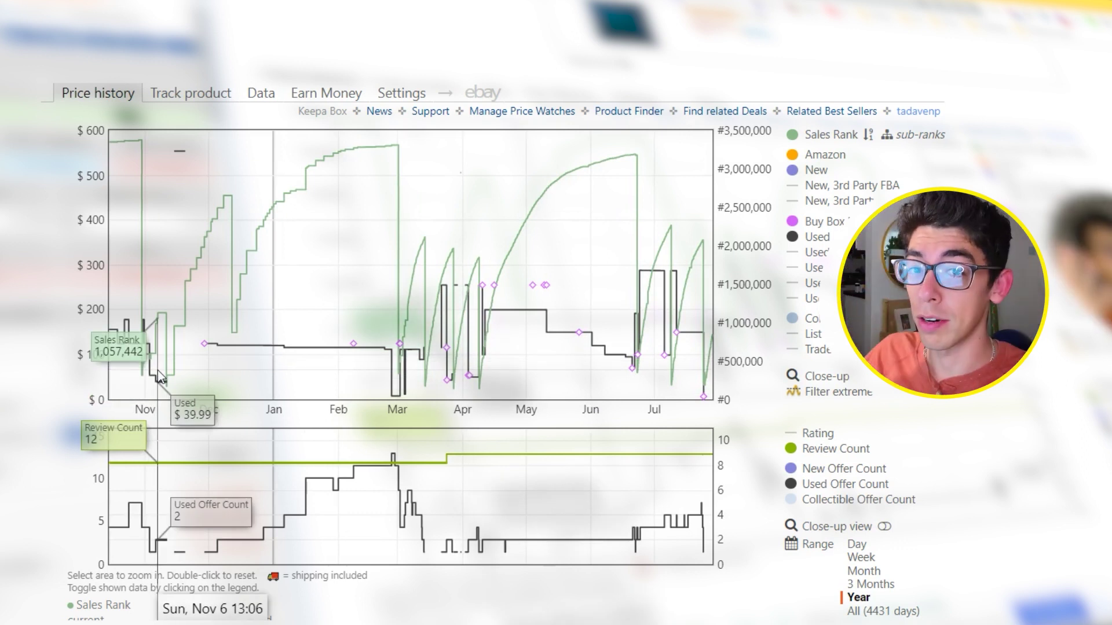
{"action": "left_click_drag", "start_coordinate": [121, 373], "coordinate": [207, 384]}
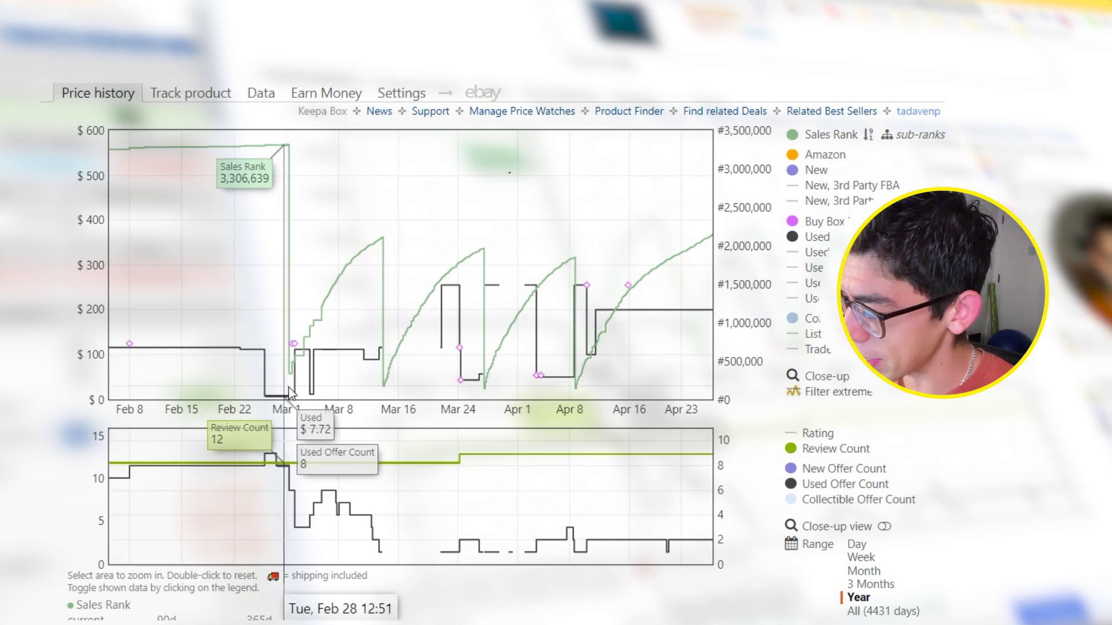
{"action": "left_click_drag", "start_coordinate": [351, 367], "coordinate": [413, 380]}
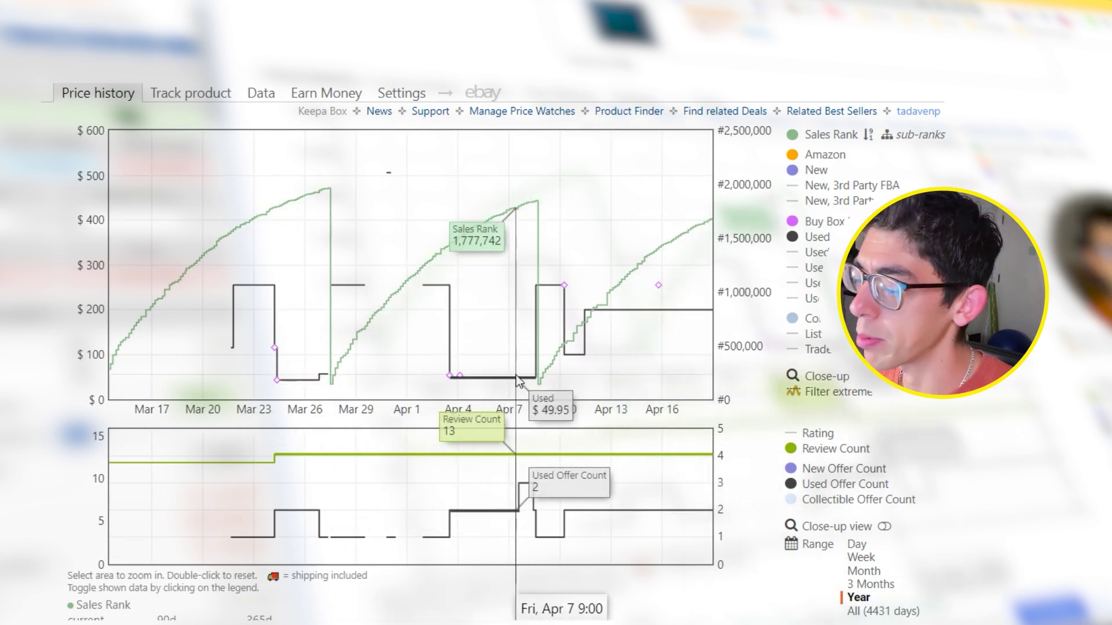
{"action": "double_click", "coordinate": [516, 376]}
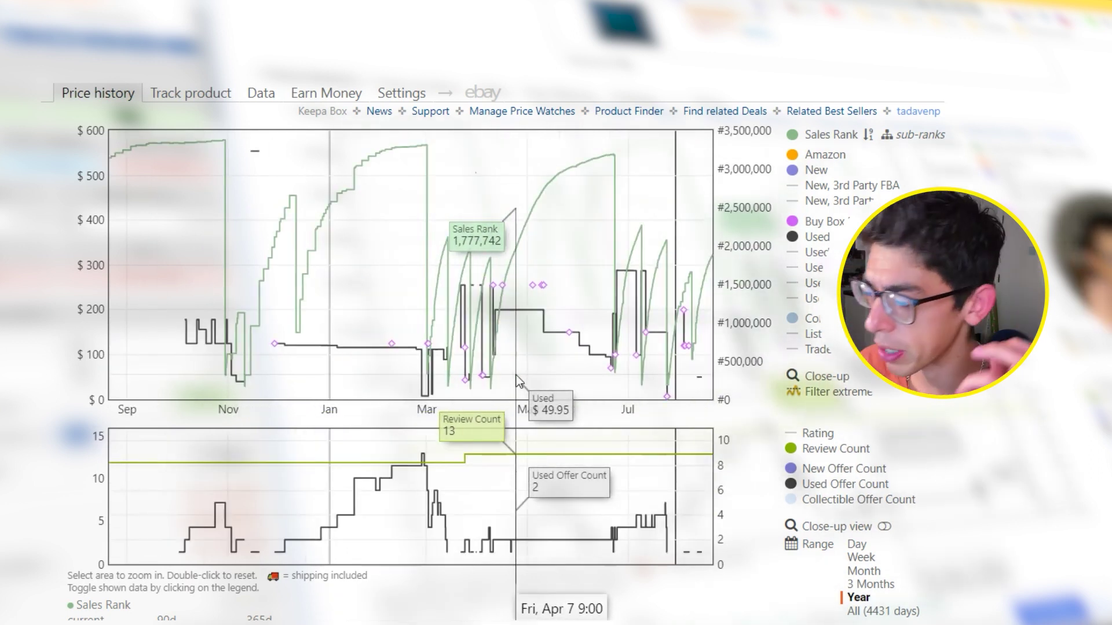
Step: Show the all-time Keepa history, inspect used prices from December 2020 to September 2021, and return to the one-year range
{"action": "scroll", "coordinate": [752, 503], "scroll_direction": "down", "scroll_amount": 1}
{"action": "left_click", "coordinate": [883, 535]}
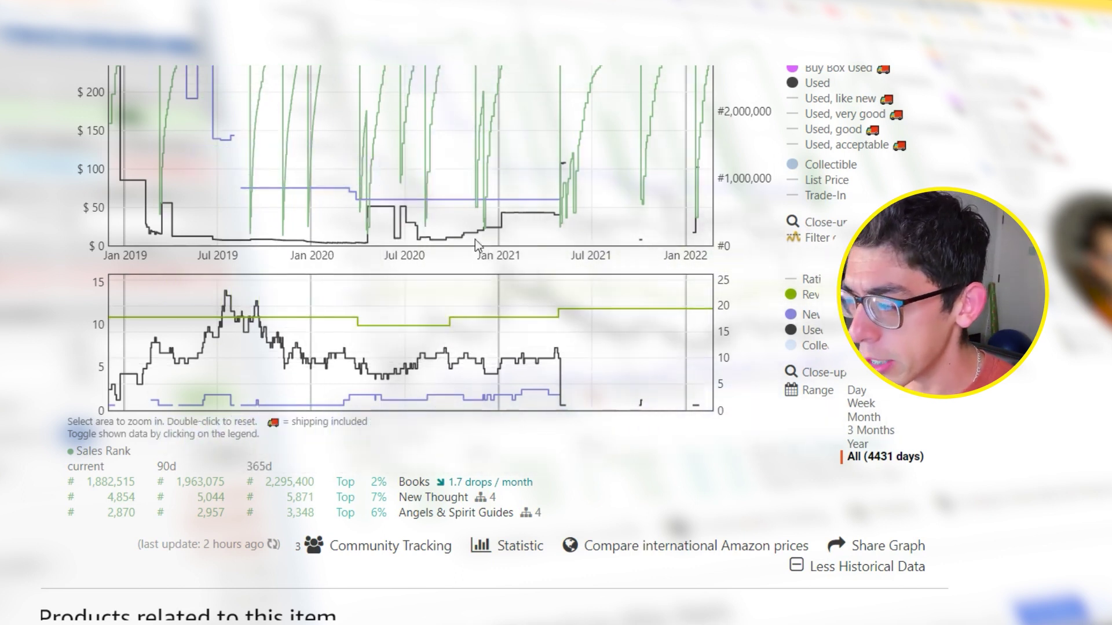
{"action": "left_click_drag", "start_coordinate": [491, 237], "coordinate": [637, 238]}
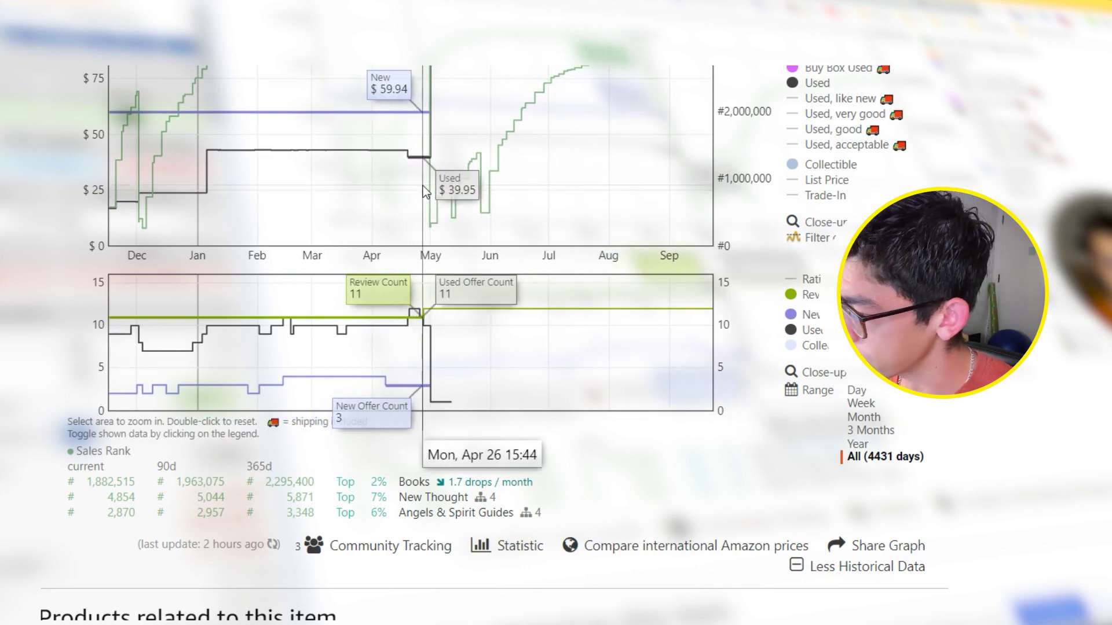
{"action": "scroll", "coordinate": [421, 181], "scroll_direction": "up", "scroll_amount": 2}
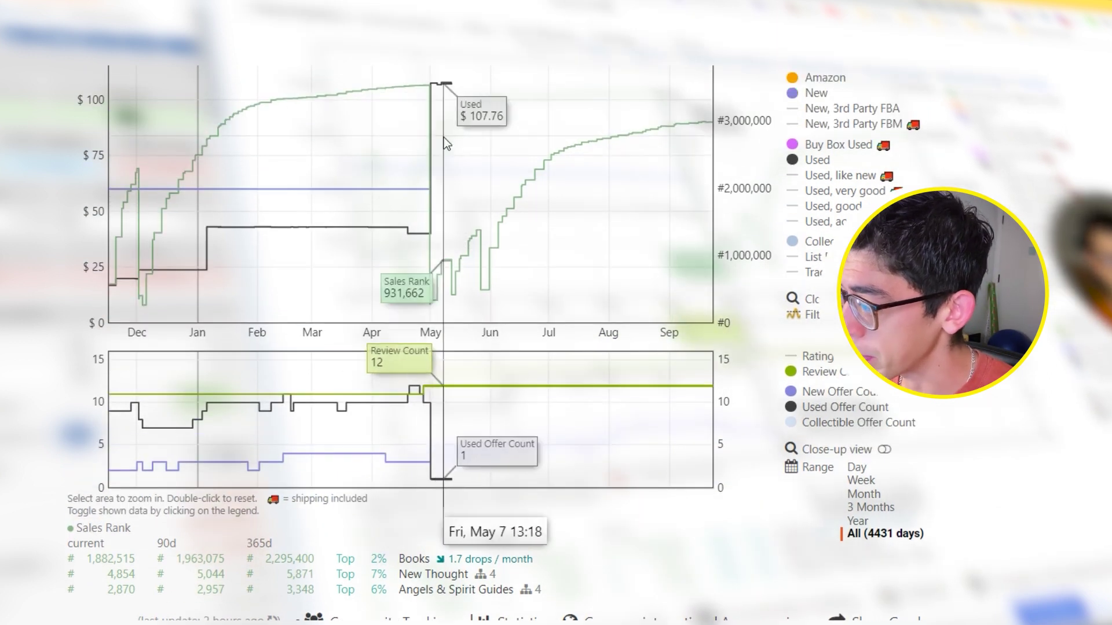
{"action": "left_click", "coordinate": [868, 521]}
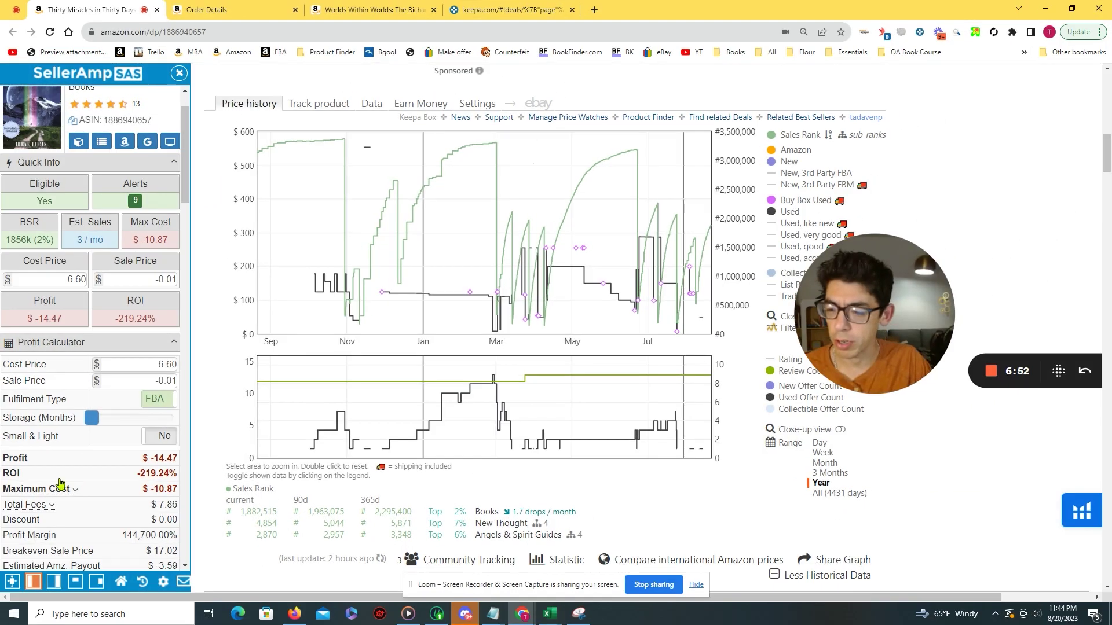
Step: Open the Seller Central orders for Thirty Miracles in Thirty Days from SellerAmp
{"action": "scroll", "coordinate": [103, 450], "scroll_direction": "down", "scroll_amount": 4}
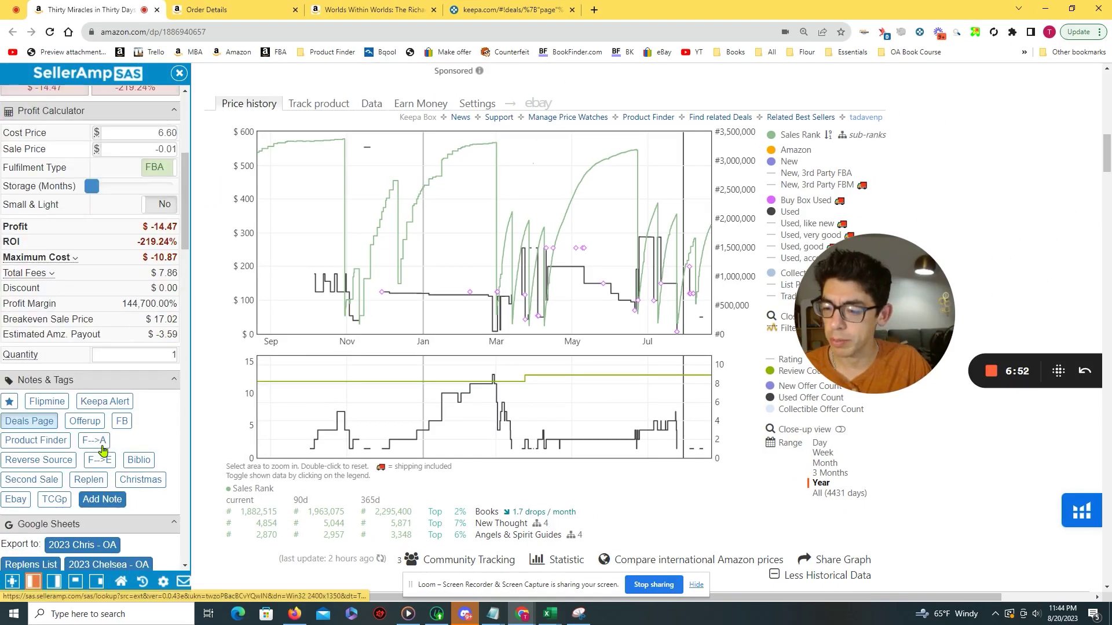
{"action": "scroll", "coordinate": [104, 451], "scroll_direction": "down", "scroll_amount": 8}
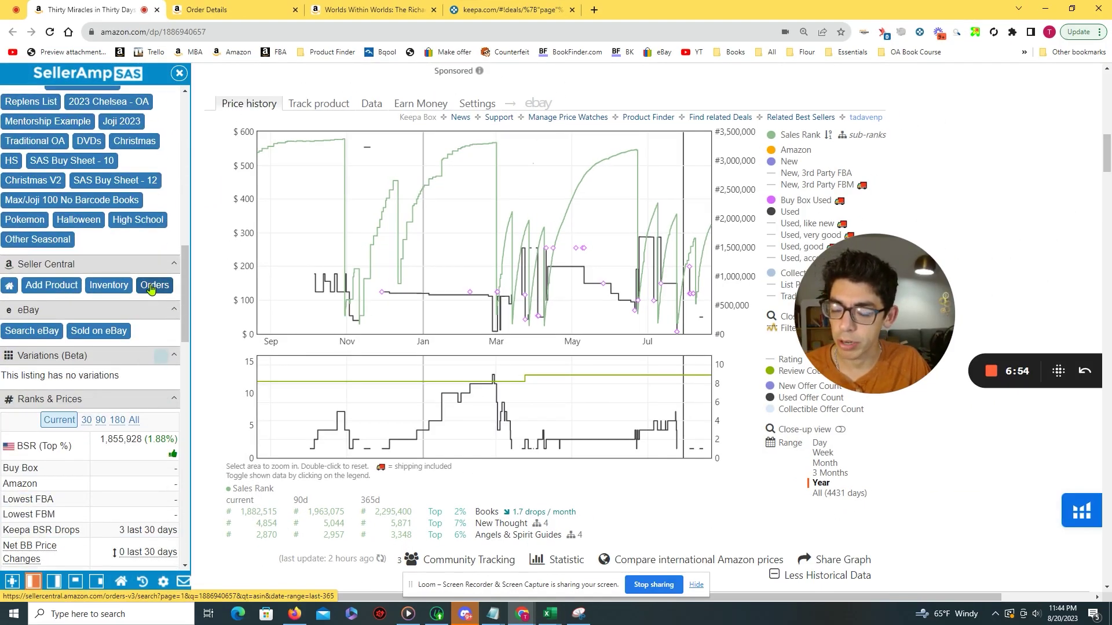
{"action": "left_click", "coordinate": [151, 287]}
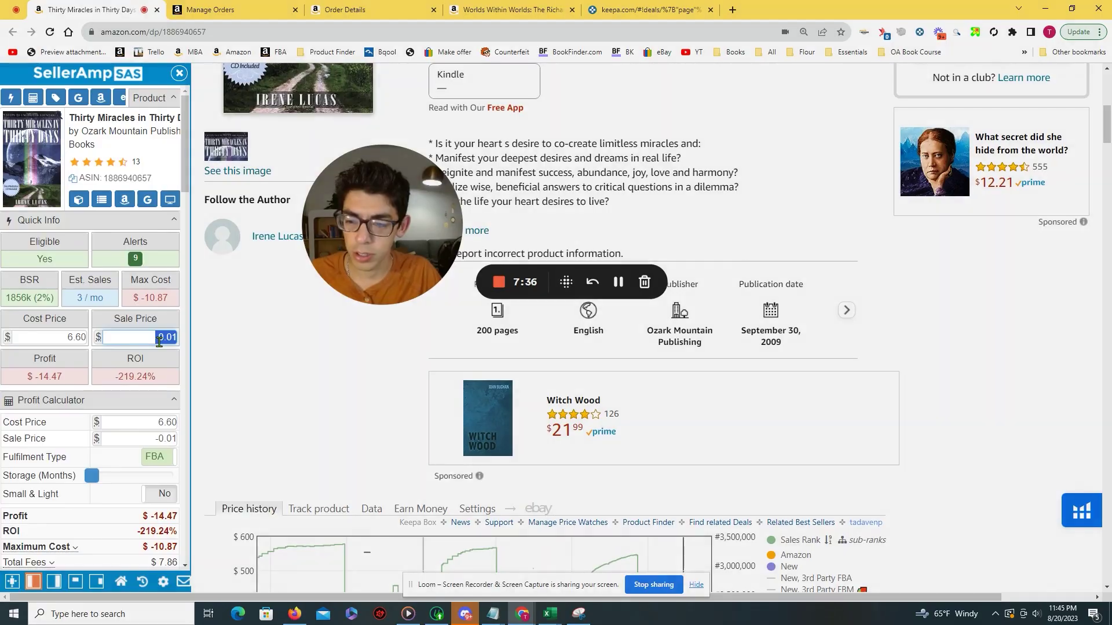
Step: Set the sale price of Thirty Miracles in Thirty Days to $119.99 and its cost price to $0.00 in SellerAmp
{"action": "type", "text": "119.99"}
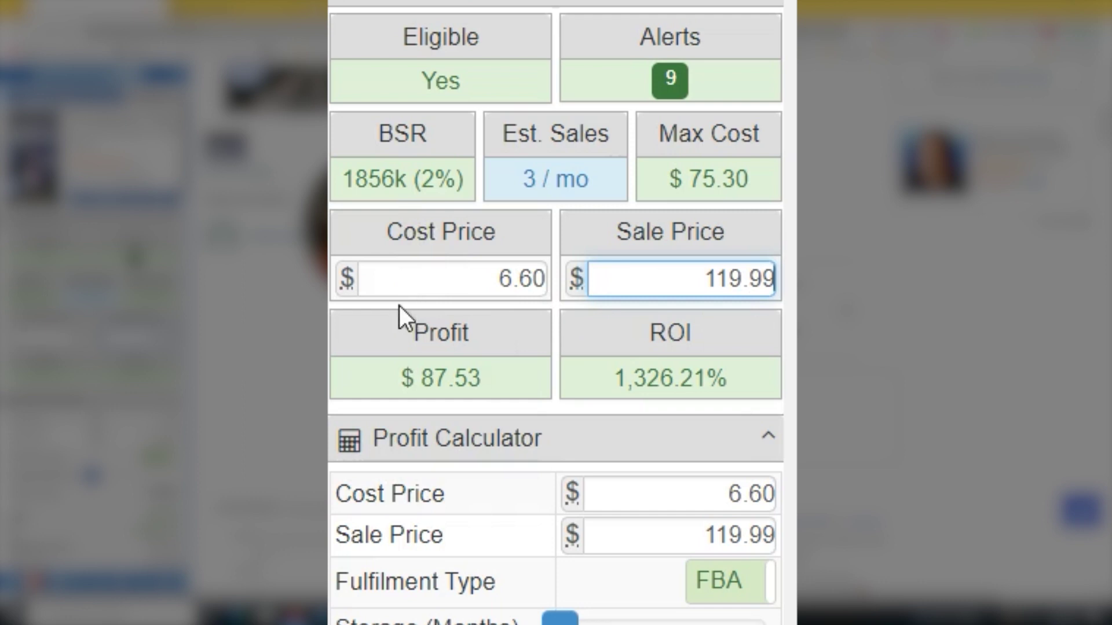
{"action": "double_click", "coordinate": [460, 297]}
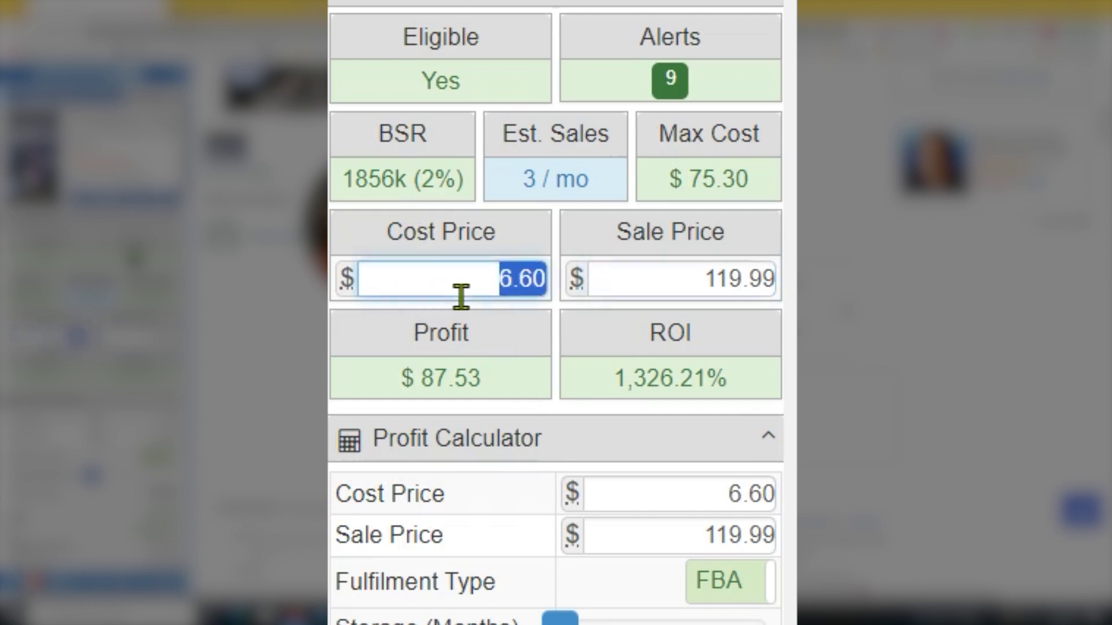
{"action": "type", "text": "0.00"}
{"action": "double_click", "coordinate": [635, 288]}
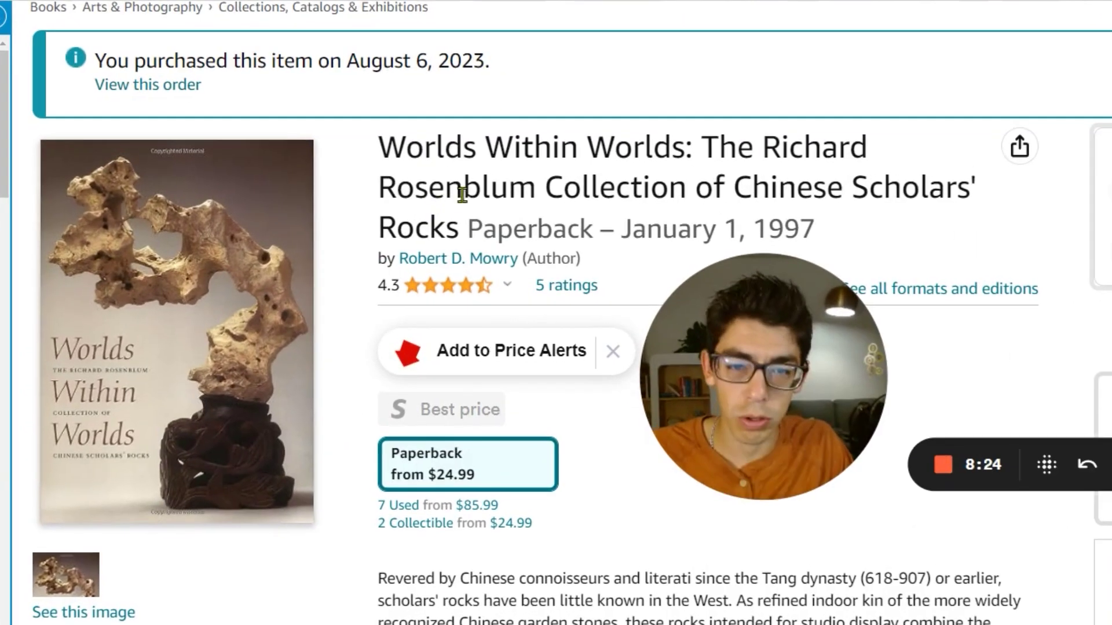
Step: Open the August 6, 2023 order for Worlds Within Worlds in a new tab
{"action": "scroll", "coordinate": [782, 193], "scroll_direction": "down", "scroll_amount": 2}
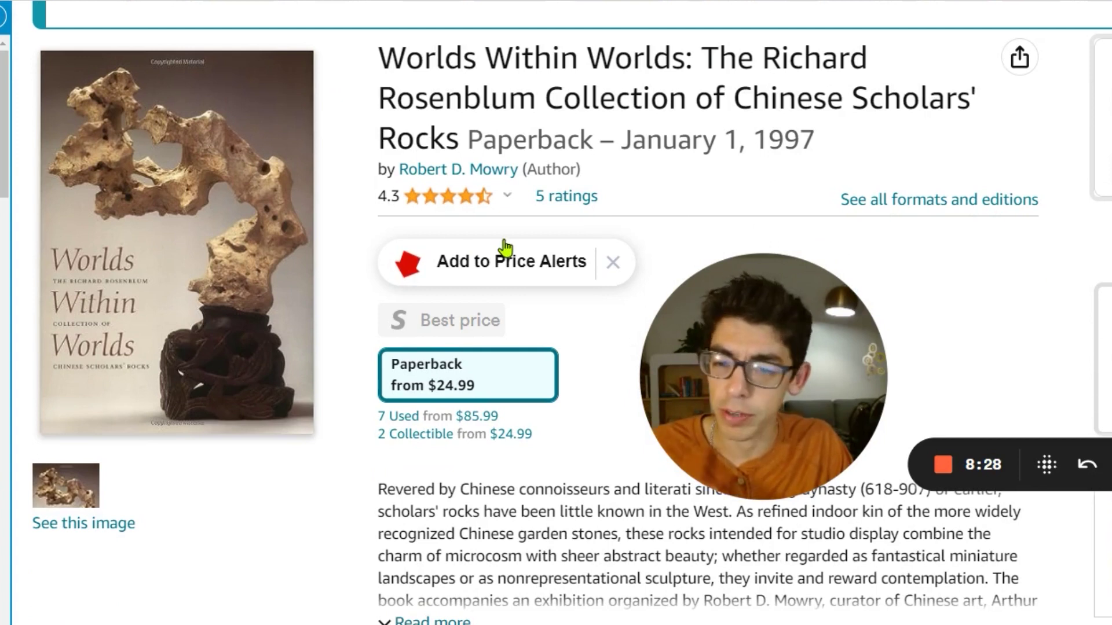
{"action": "scroll", "coordinate": [397, 94], "scroll_direction": "up", "scroll_amount": 2}
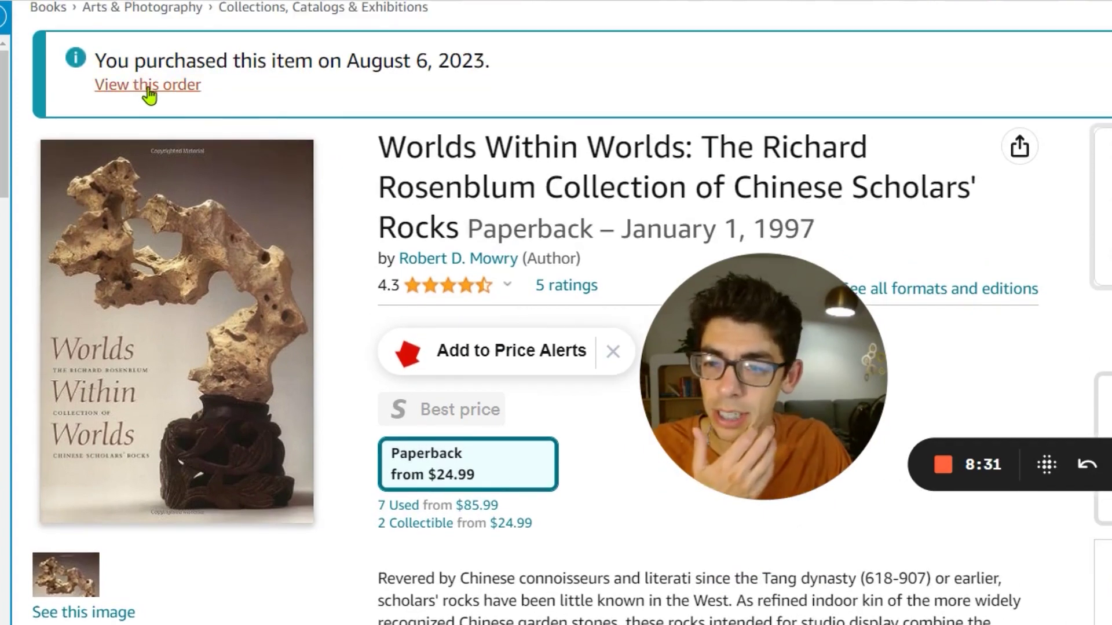
{"action": "right_click", "coordinate": [147, 87]}
{"action": "left_click", "coordinate": [199, 102]}
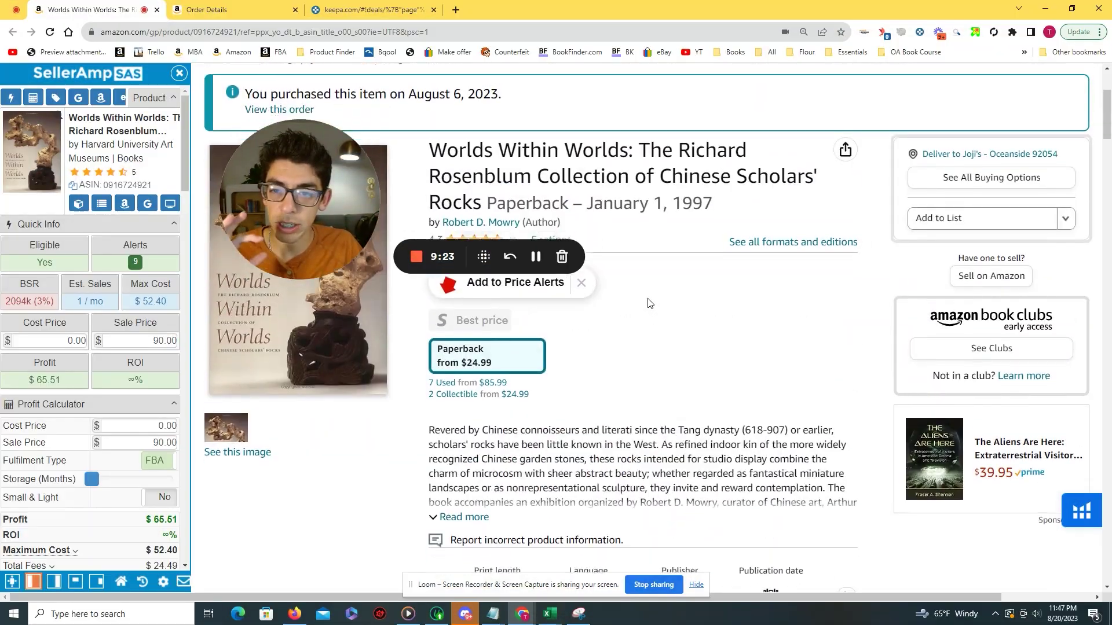
Step: Zoom the Keepa price history of Worlds Within Worlds into August 5 to 8, inspect the used price, and zoom back out
{"action": "scroll", "coordinate": [649, 303], "scroll_direction": "down", "scroll_amount": 10}
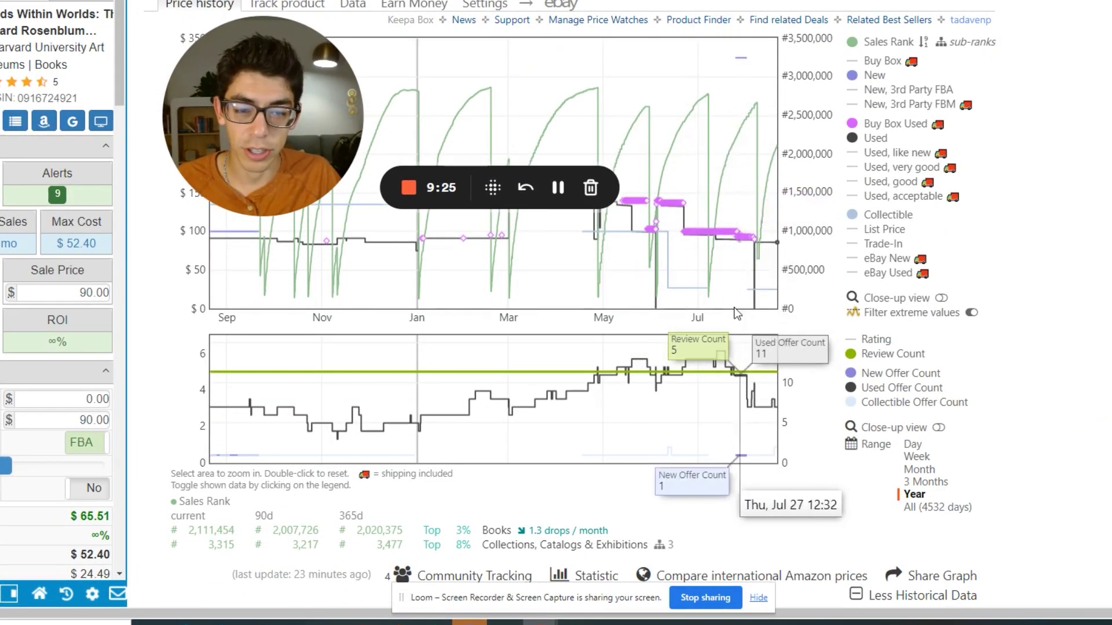
{"action": "scroll", "coordinate": [731, 324], "scroll_direction": "up", "scroll_amount": 1}
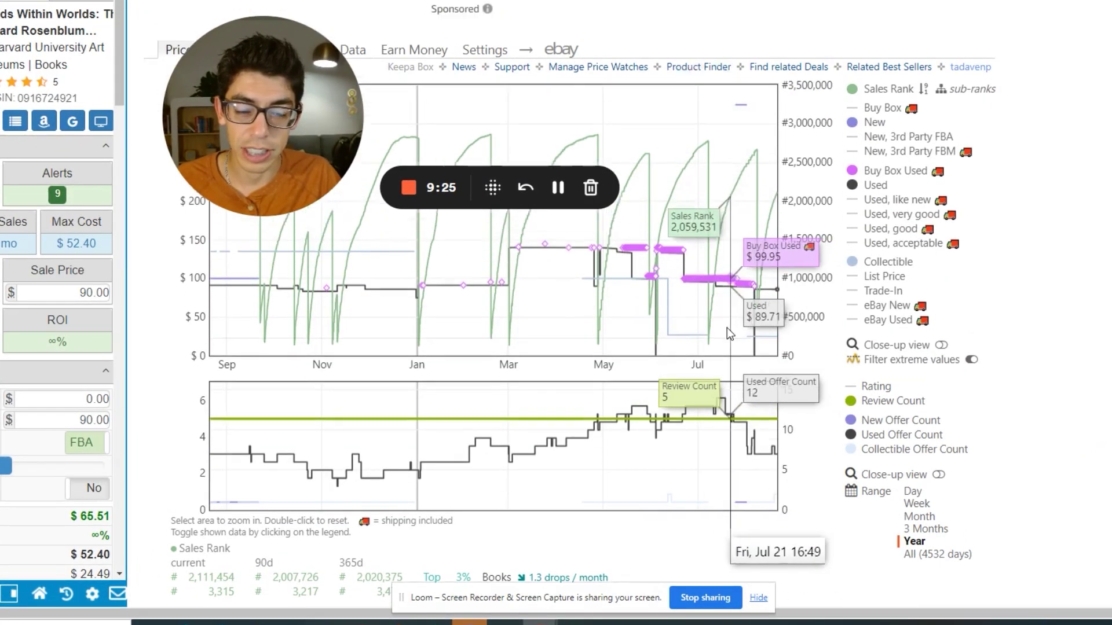
{"action": "left_click_drag", "start_coordinate": [730, 327], "coordinate": [776, 327]}
{"action": "left_click_drag", "start_coordinate": [633, 340], "coordinate": [545, 341]}
{"action": "scroll", "coordinate": [371, 324], "scroll_direction": "up", "scroll_amount": 1}
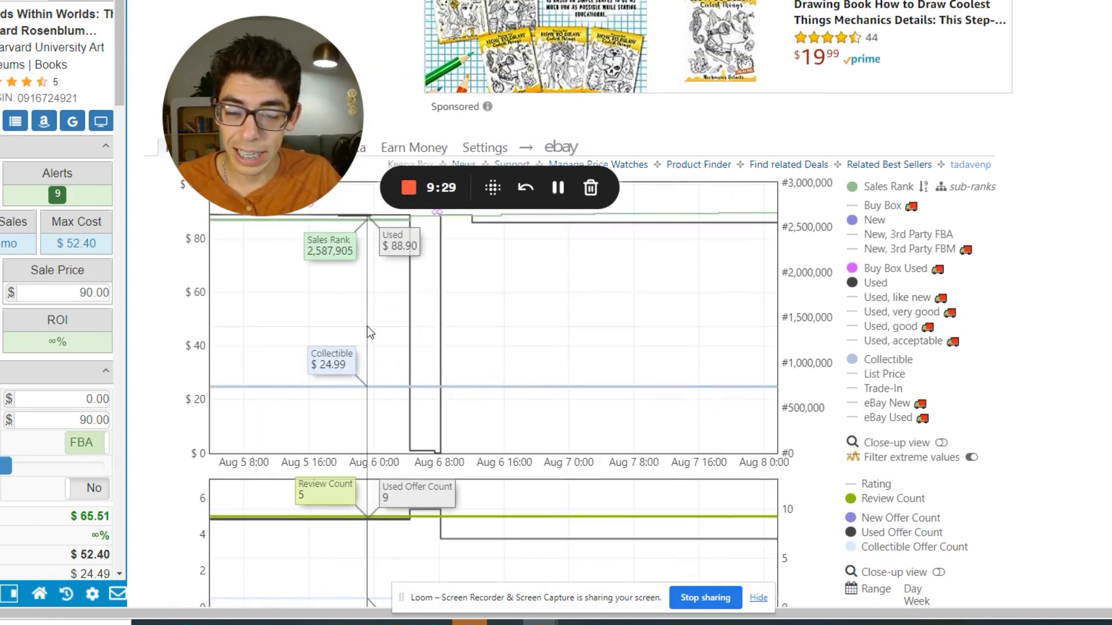
{"action": "left_click_drag", "start_coordinate": [228, 159], "coordinate": [599, 366]}
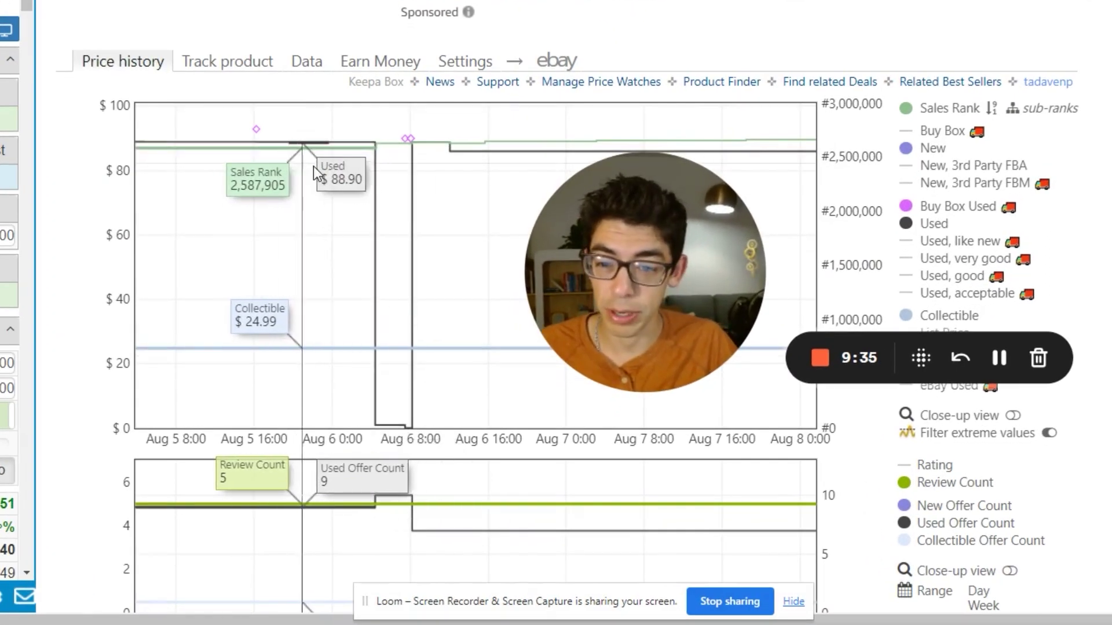
{"action": "double_click", "coordinate": [386, 330]}
Step: Examine the one-year used price of Worlds Within Worlds and zoom its chart into September through December
{"action": "scroll", "coordinate": [499, 352], "scroll_direction": "down", "scroll_amount": 3}
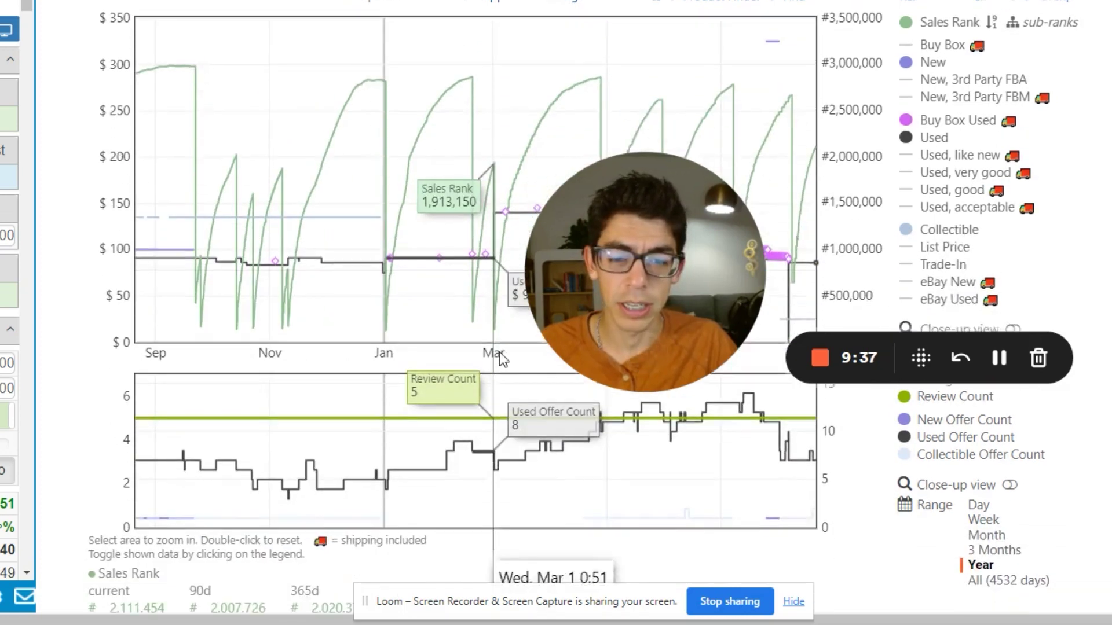
{"action": "scroll", "coordinate": [636, 289], "scroll_direction": "up", "scroll_amount": 2}
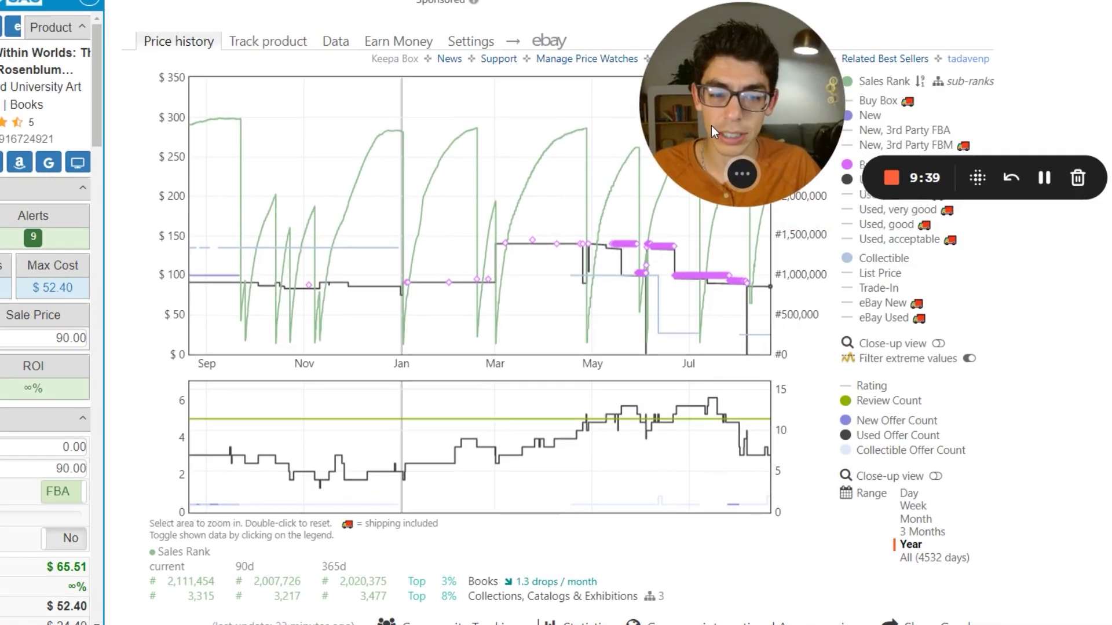
{"action": "scroll", "coordinate": [579, 382], "scroll_direction": "down", "scroll_amount": 1}
{"action": "scroll", "coordinate": [402, 370], "scroll_direction": "up", "scroll_amount": 2}
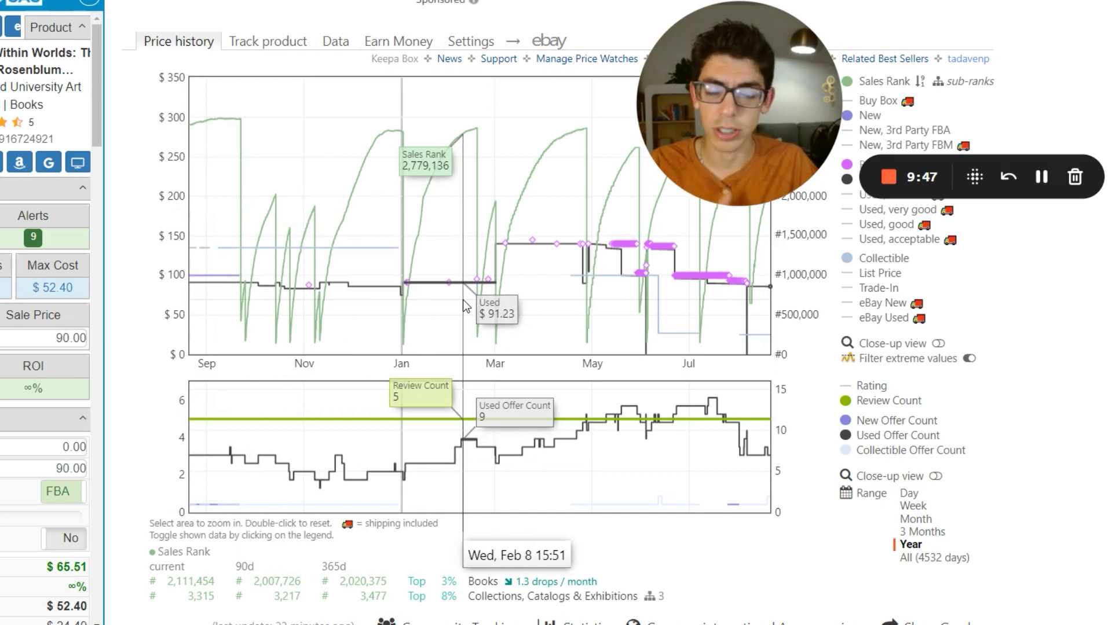
{"action": "left_click_drag", "start_coordinate": [231, 278], "coordinate": [404, 278]}
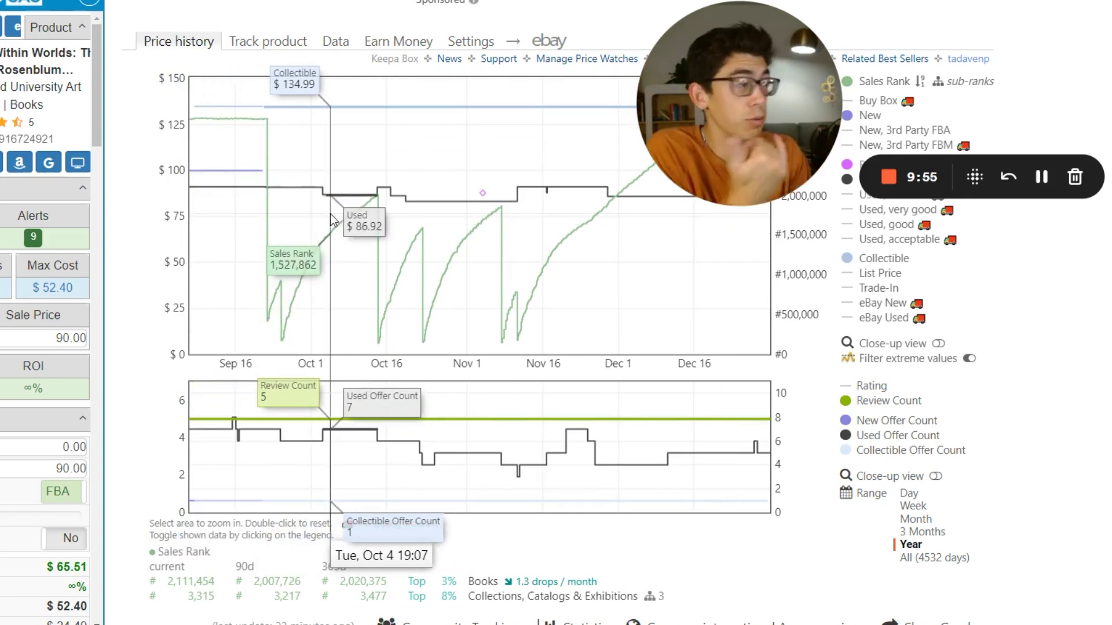
Step: Show the all-time Keepa history of Worlds Within Worlds and zoom into 2015 to 2022, then into August 2020 to mid-2021
{"action": "left_click", "coordinate": [923, 561]}
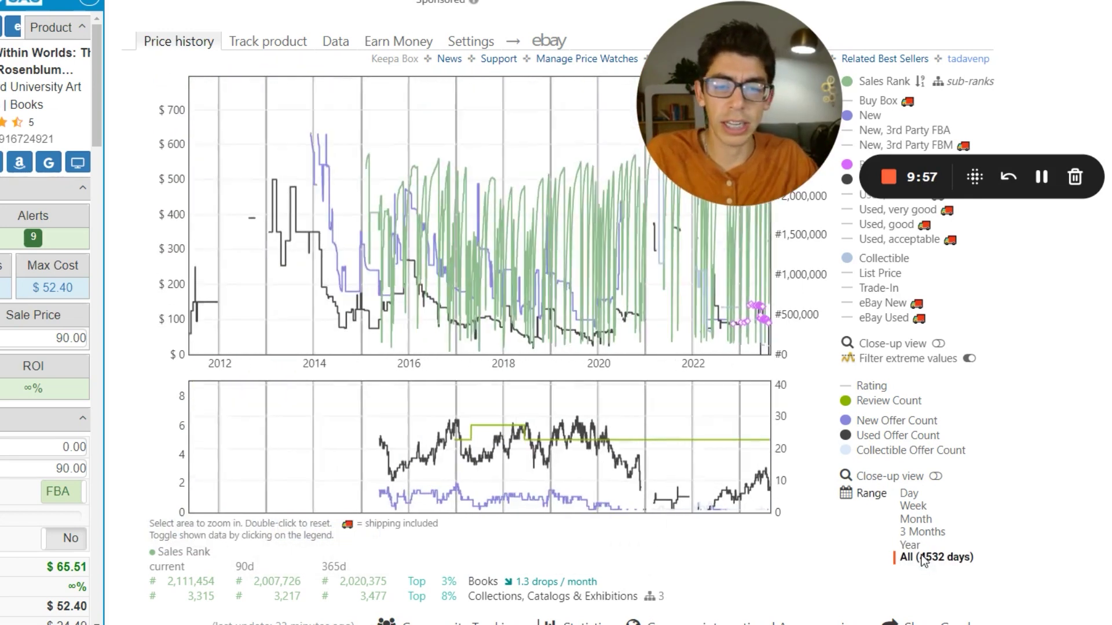
{"action": "left_click_drag", "start_coordinate": [371, 463], "coordinate": [710, 460]}
{"action": "scroll", "coordinate": [449, 351], "scroll_direction": "down", "scroll_amount": 1}
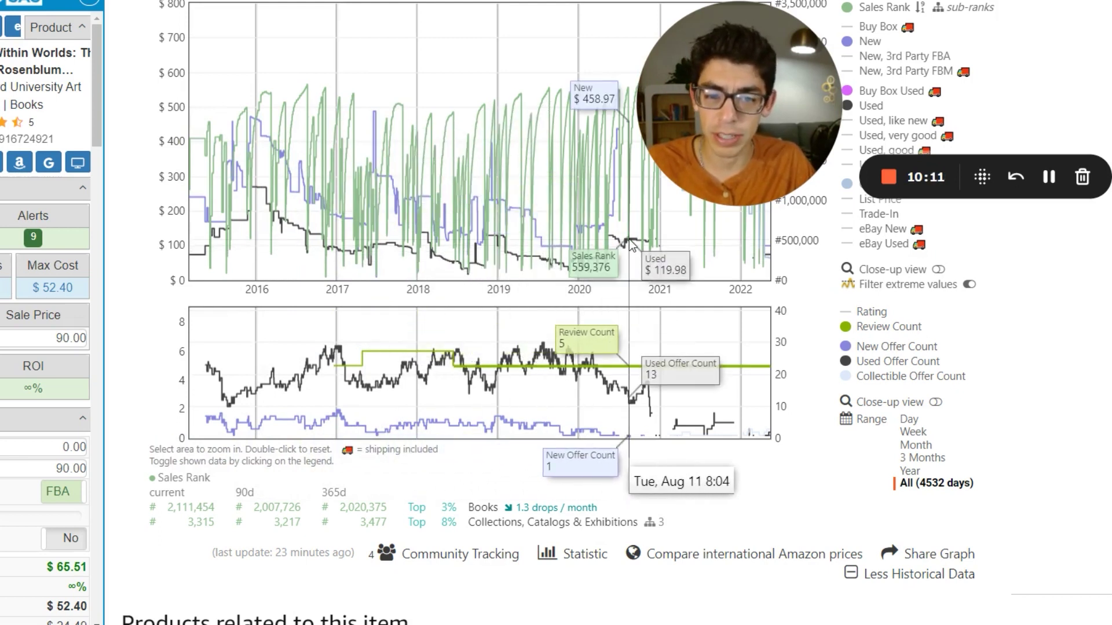
{"action": "left_click_drag", "start_coordinate": [631, 246], "coordinate": [699, 246]}
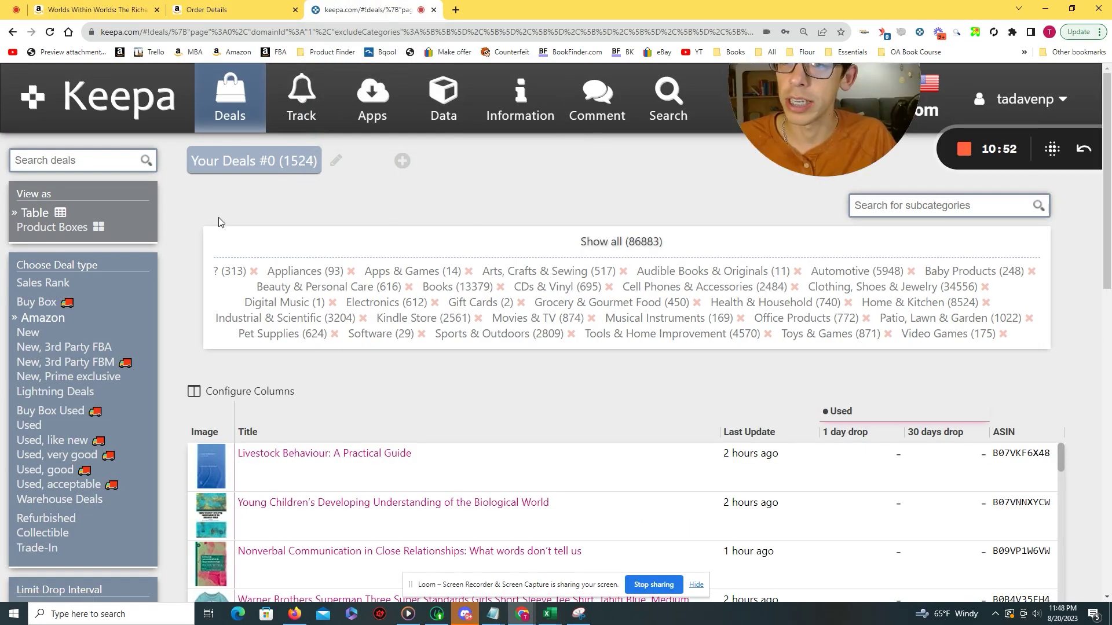
Step: Load the keepa.com home page in the Keepa tab
{"action": "left_click_drag", "start_coordinate": [768, 82], "coordinate": [559, 238]}
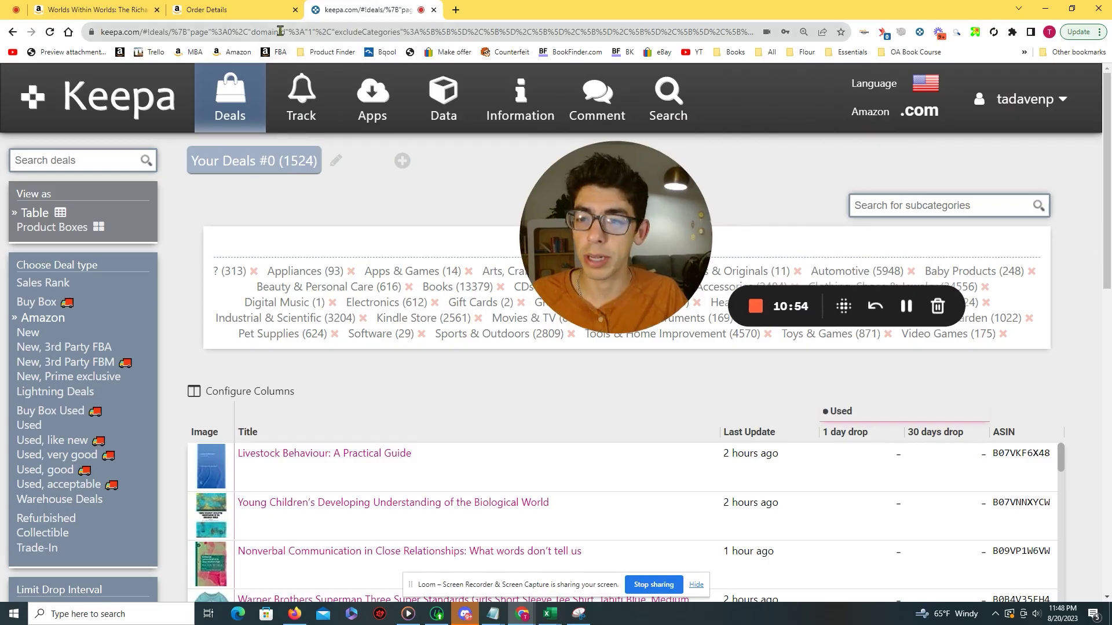
{"action": "left_click", "coordinate": [280, 32]}
{"action": "type", "text": "keeap."}
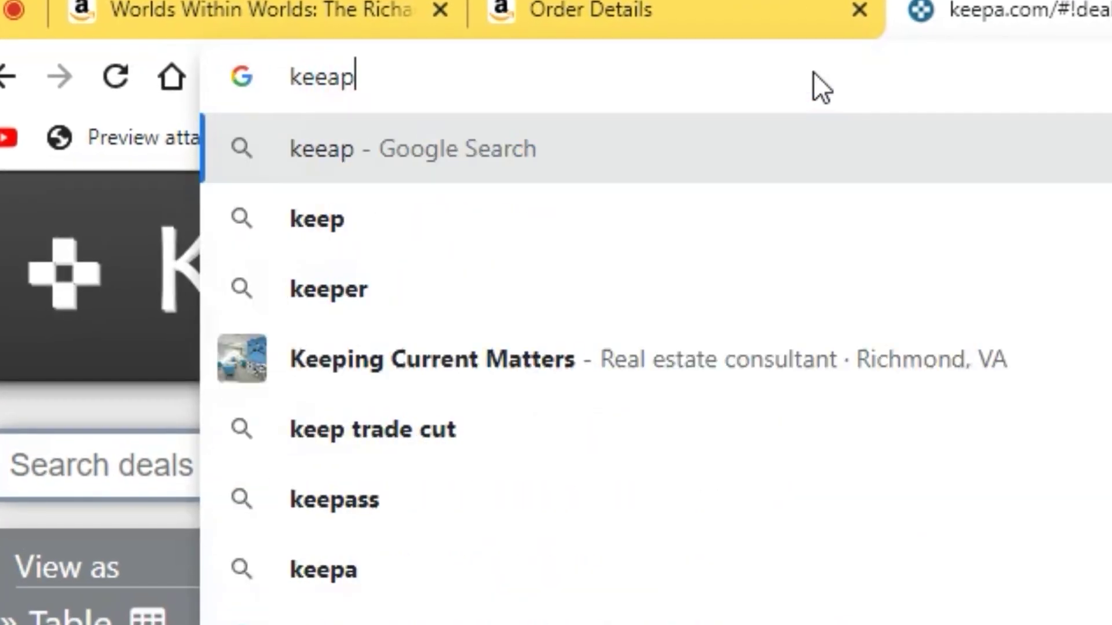
{"action": "key", "text": "BackSpace"}
{"action": "key", "text": "BackSpace"}
{"action": "type", "text": "pa.com"}
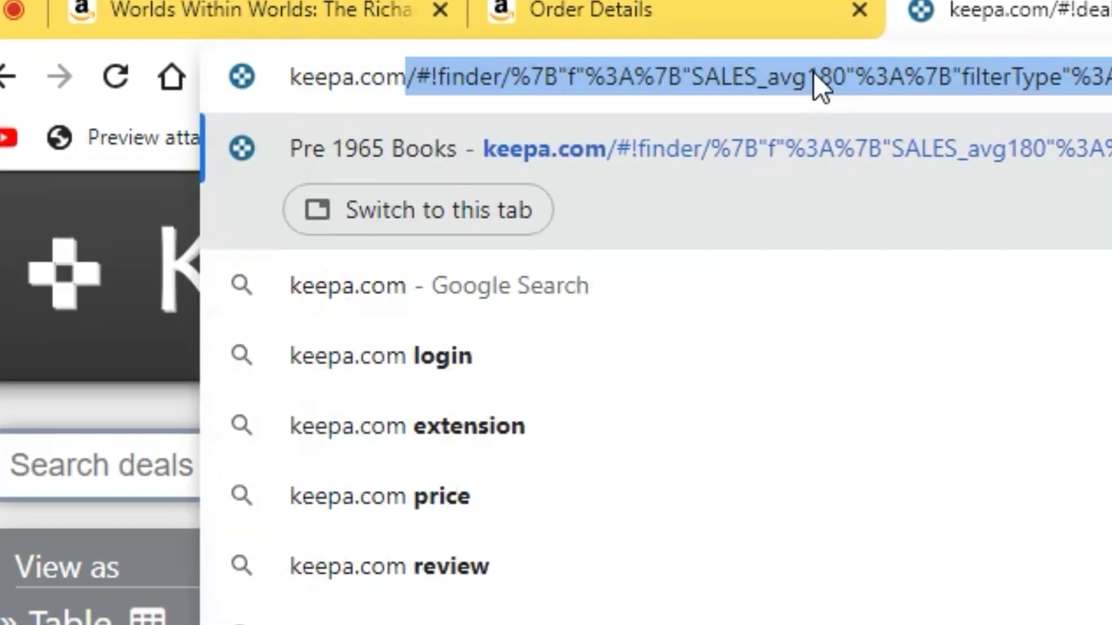
{"action": "key", "text": "Return"}
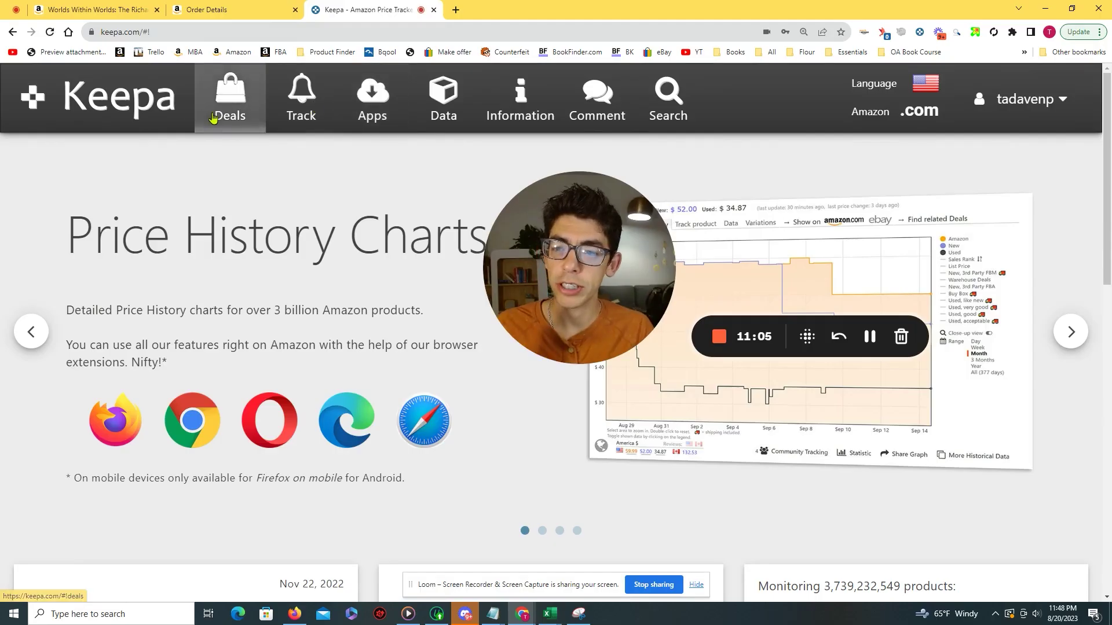
Step: Open Keepa's Deals page and look through the deal types and range filters
{"action": "left_click", "coordinate": [231, 103]}
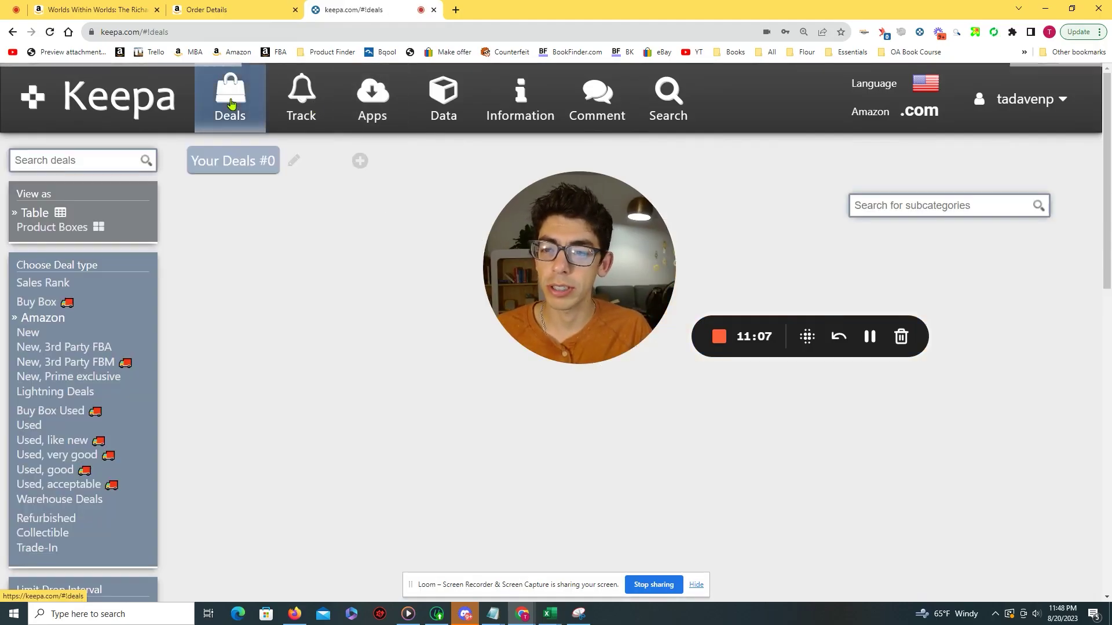
{"action": "scroll", "coordinate": [61, 266], "scroll_direction": "down", "scroll_amount": 5}
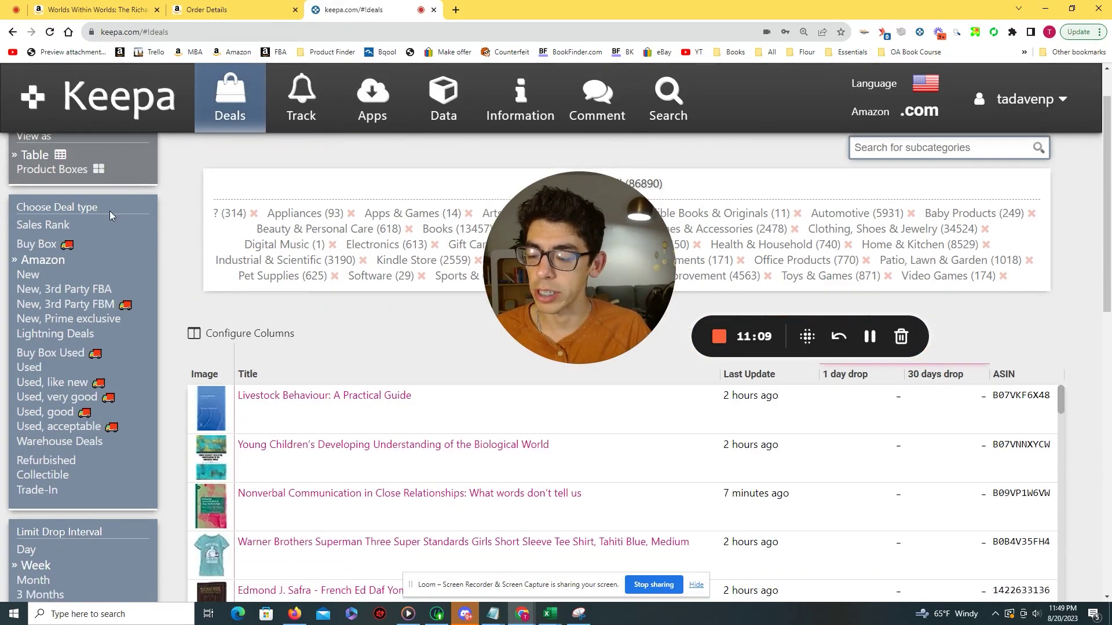
{"action": "scroll", "coordinate": [61, 266], "scroll_direction": "down", "scroll_amount": 7}
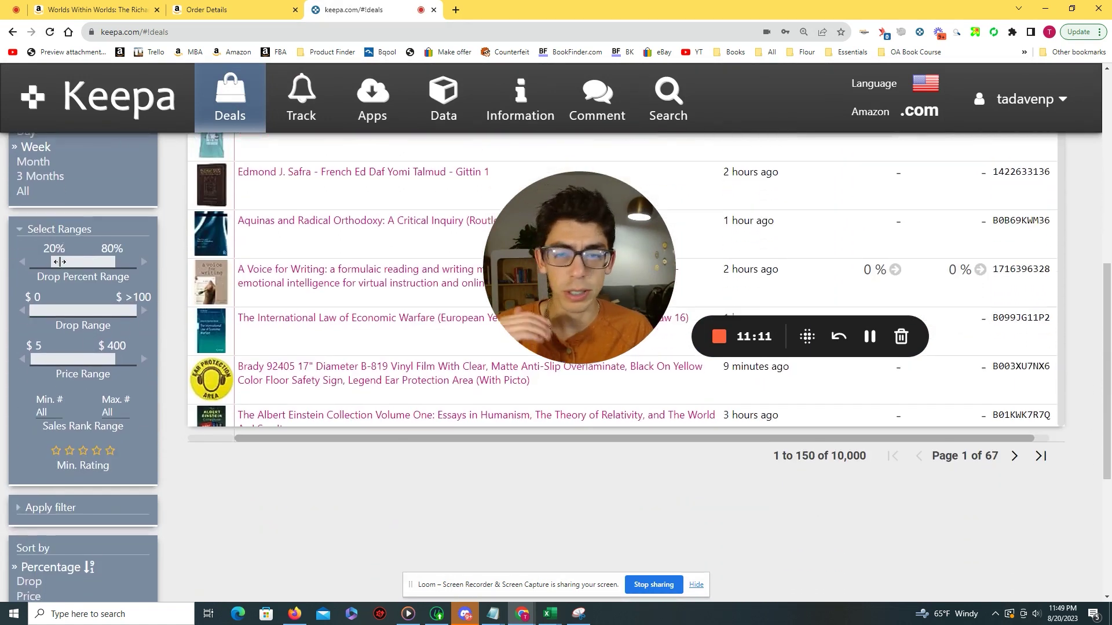
Step: Choose Used as the deal type and limit the drop interval to Day
{"action": "scroll", "coordinate": [64, 268], "scroll_direction": "up", "scroll_amount": 5}
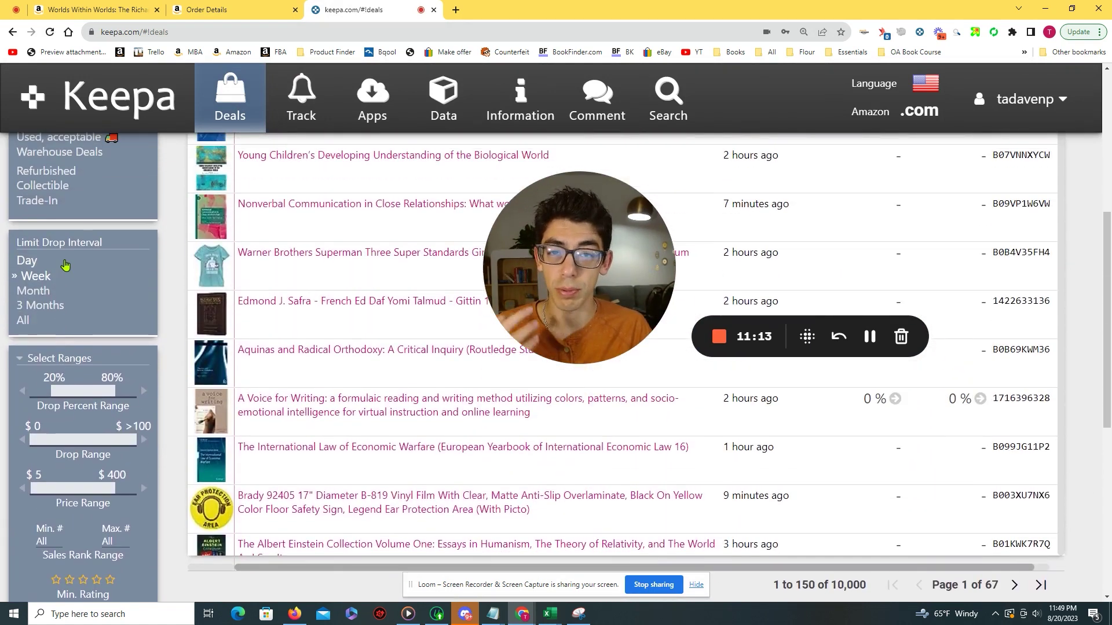
{"action": "scroll", "coordinate": [67, 265], "scroll_direction": "up", "scroll_amount": 4}
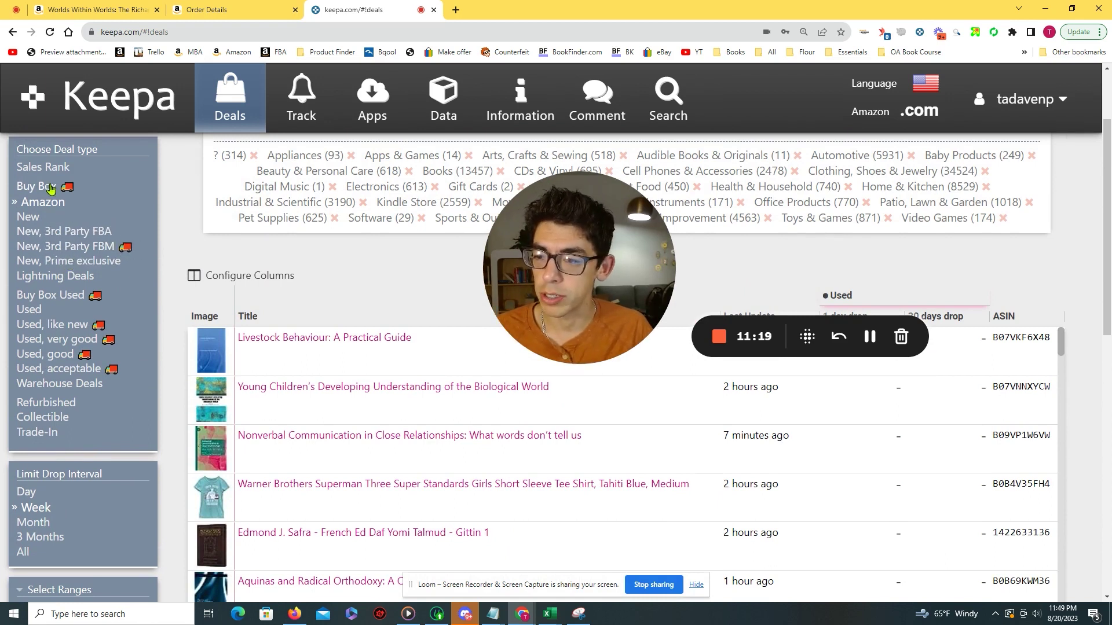
{"action": "scroll", "coordinate": [58, 194], "scroll_direction": "up", "scroll_amount": 1}
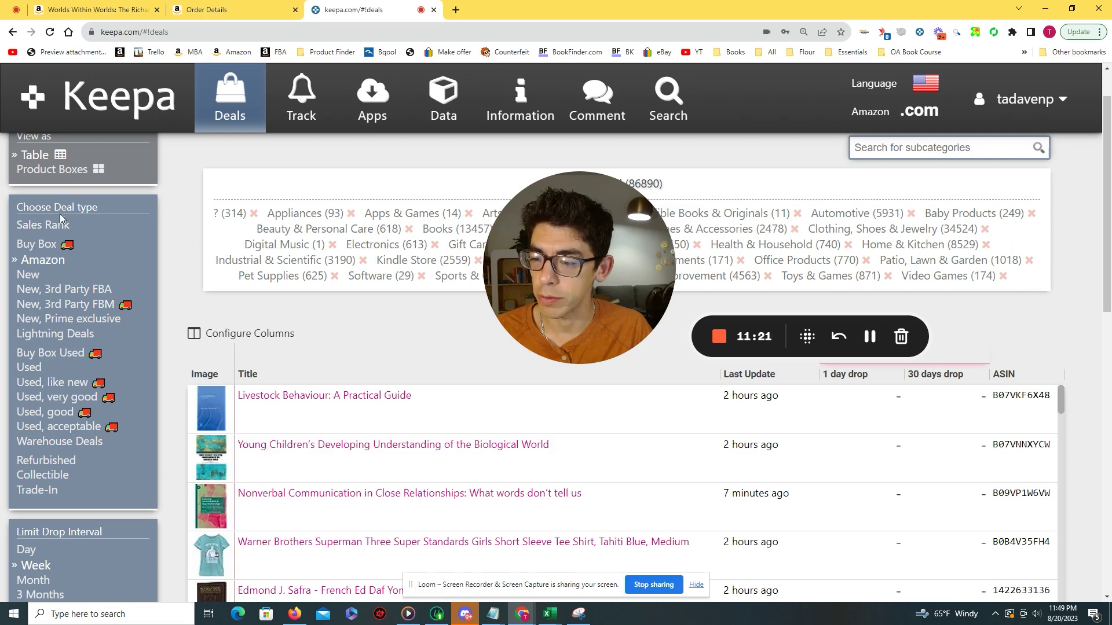
{"action": "scroll", "coordinate": [61, 219], "scroll_direction": "down", "scroll_amount": 3}
{"action": "left_click", "coordinate": [44, 254]}
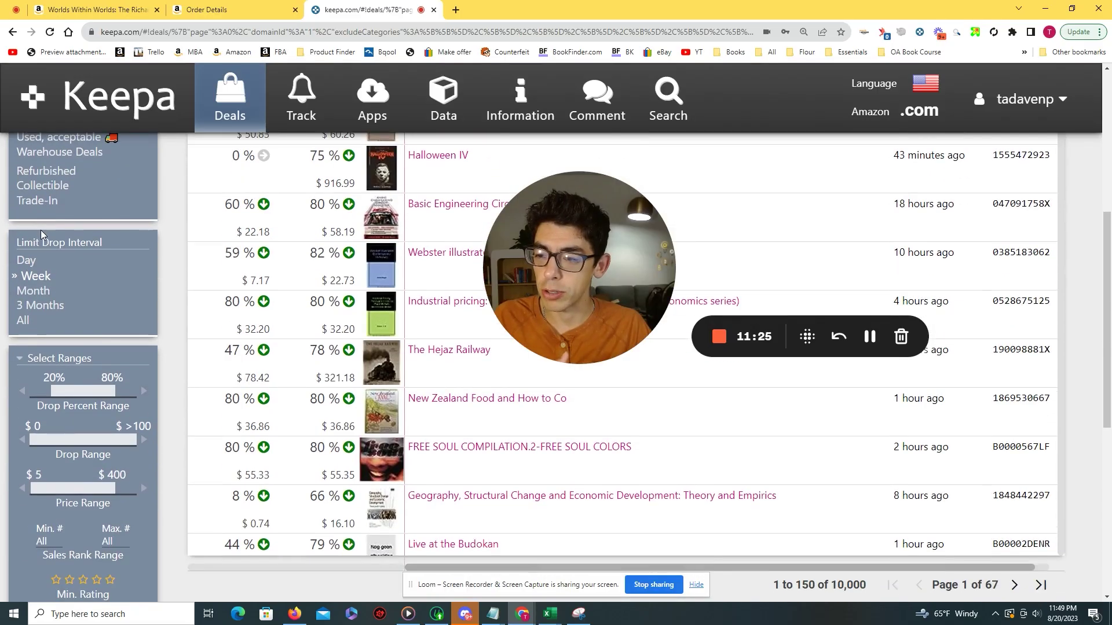
{"action": "scroll", "coordinate": [41, 234], "scroll_direction": "down", "scroll_amount": 1}
{"action": "left_click", "coordinate": [29, 203]}
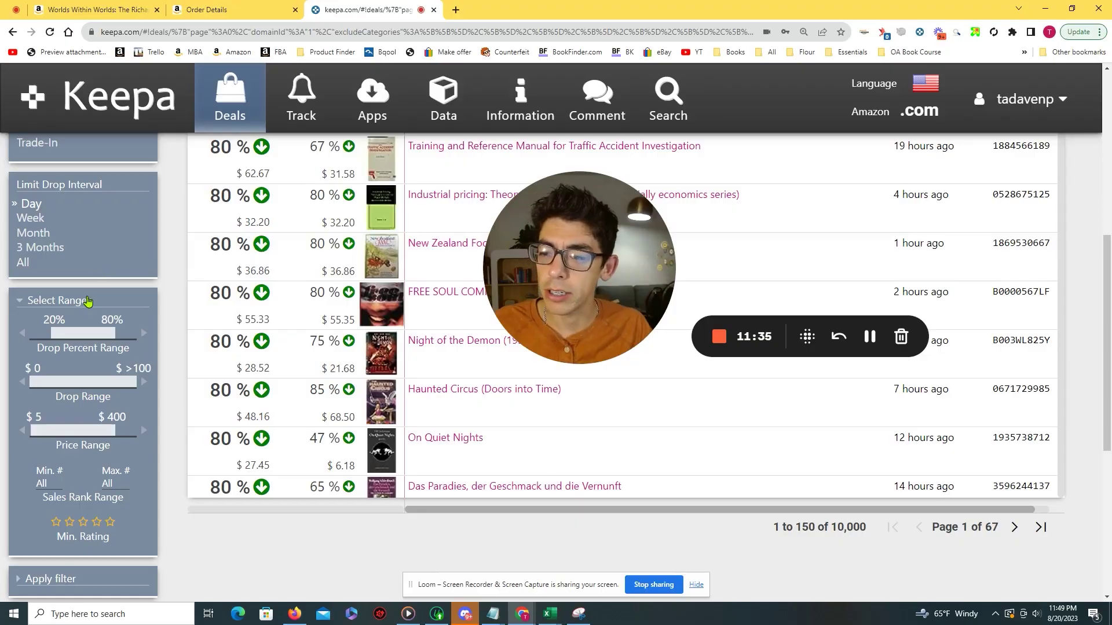
Step: Set the drop percent range to 40%–100% and the minimum drop to $25
{"action": "scroll", "coordinate": [55, 280], "scroll_direction": "down", "scroll_amount": 1}
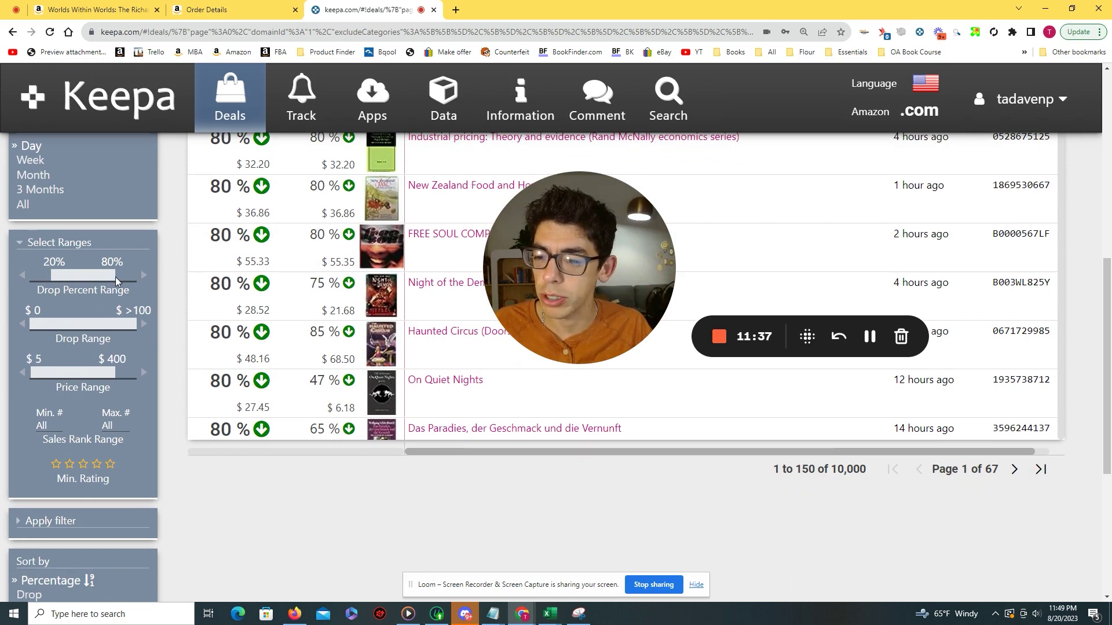
{"action": "left_click_drag", "start_coordinate": [114, 276], "coordinate": [137, 276]}
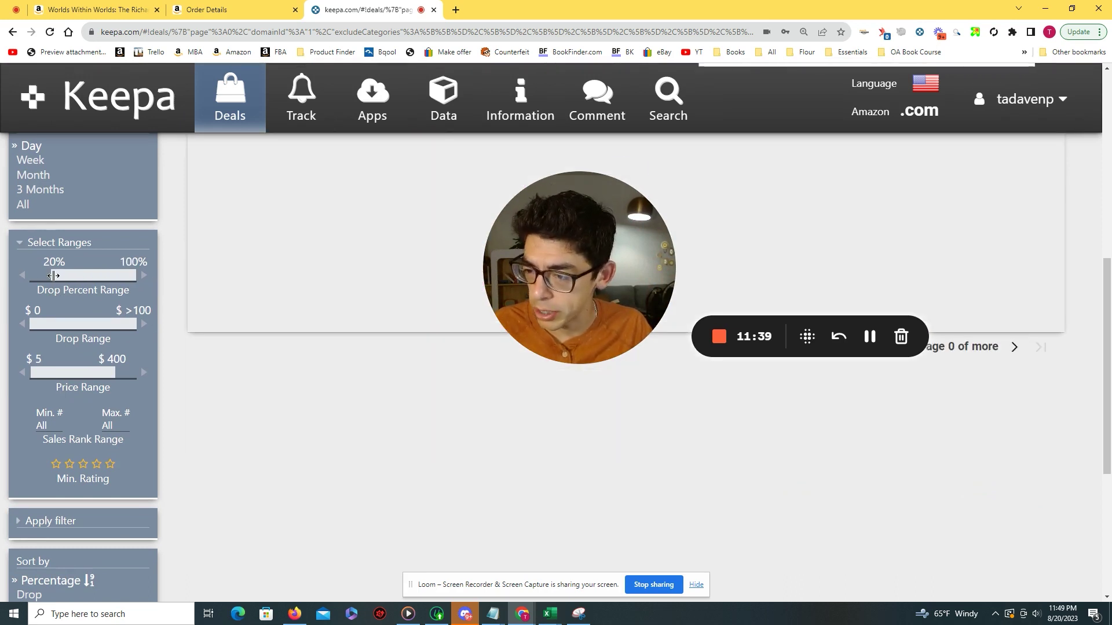
{"action": "left_click_drag", "start_coordinate": [53, 276], "coordinate": [73, 279]}
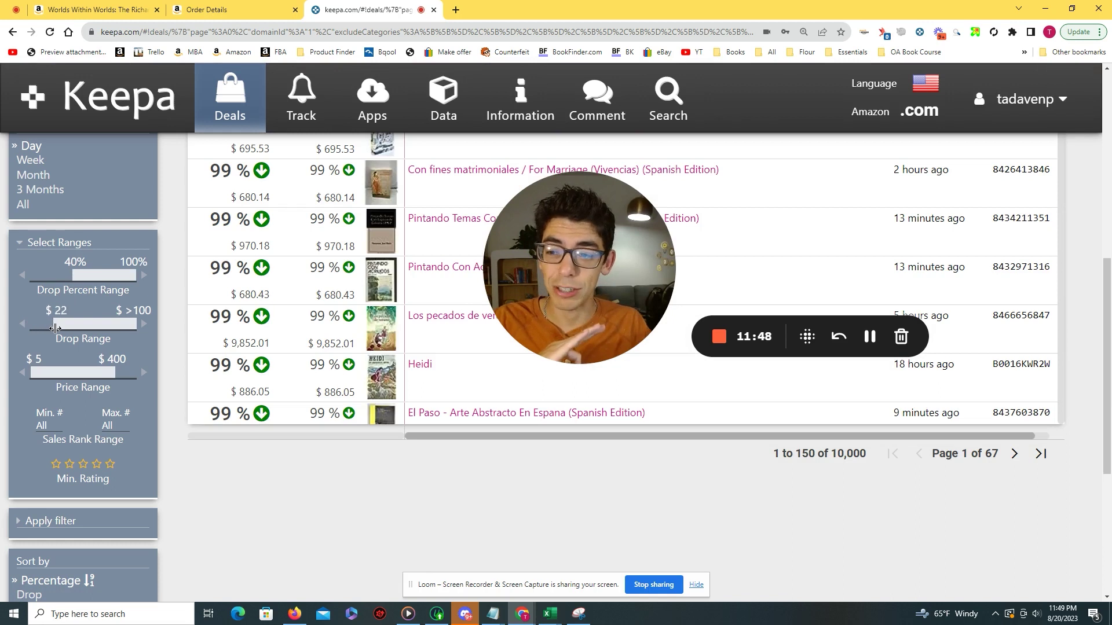
{"action": "left_click", "coordinate": [58, 330]}
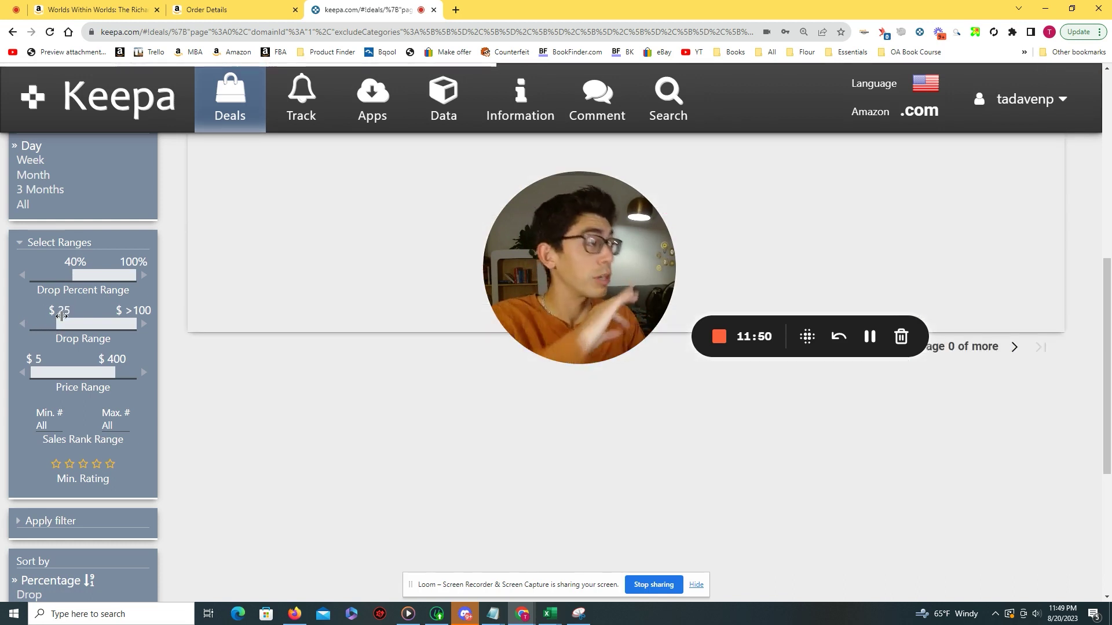
Step: Set the price range to $0–$30 and the maximum sales rank to 2,000,000
{"action": "scroll", "coordinate": [40, 337], "scroll_direction": "down", "scroll_amount": 1}
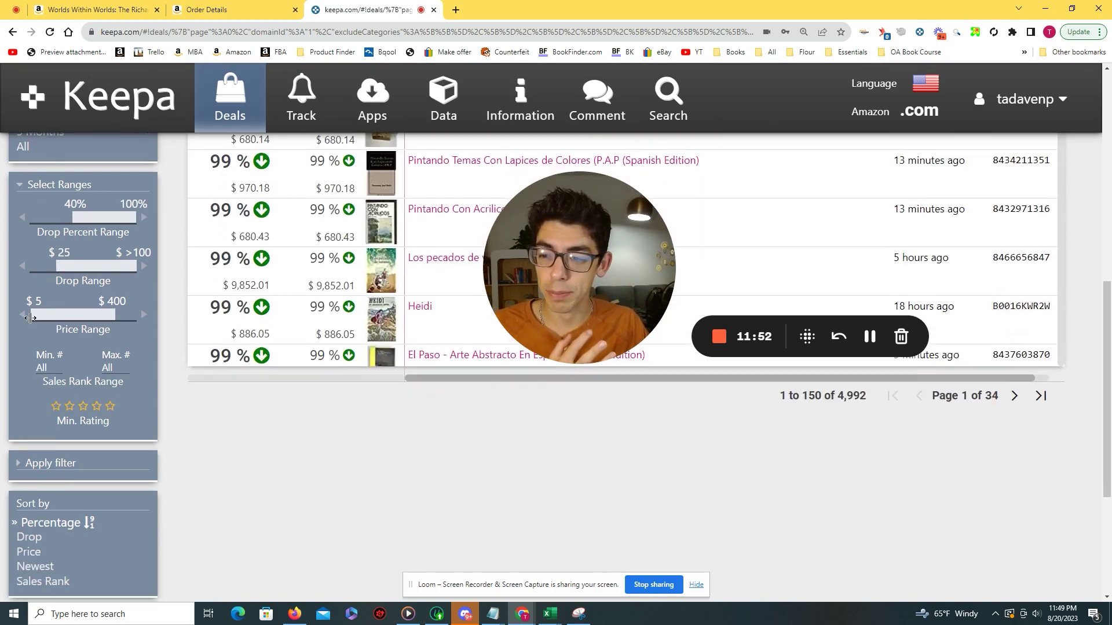
{"action": "left_click_drag", "start_coordinate": [30, 318], "coordinate": [38, 318]}
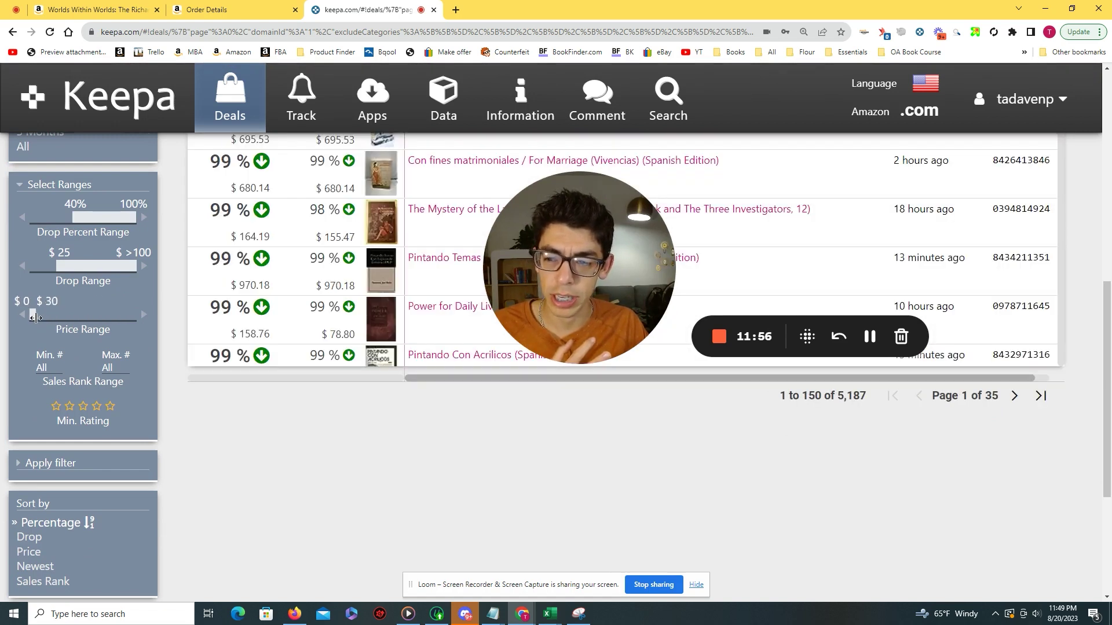
{"action": "scroll", "coordinate": [92, 318], "scroll_direction": "down", "scroll_amount": 1}
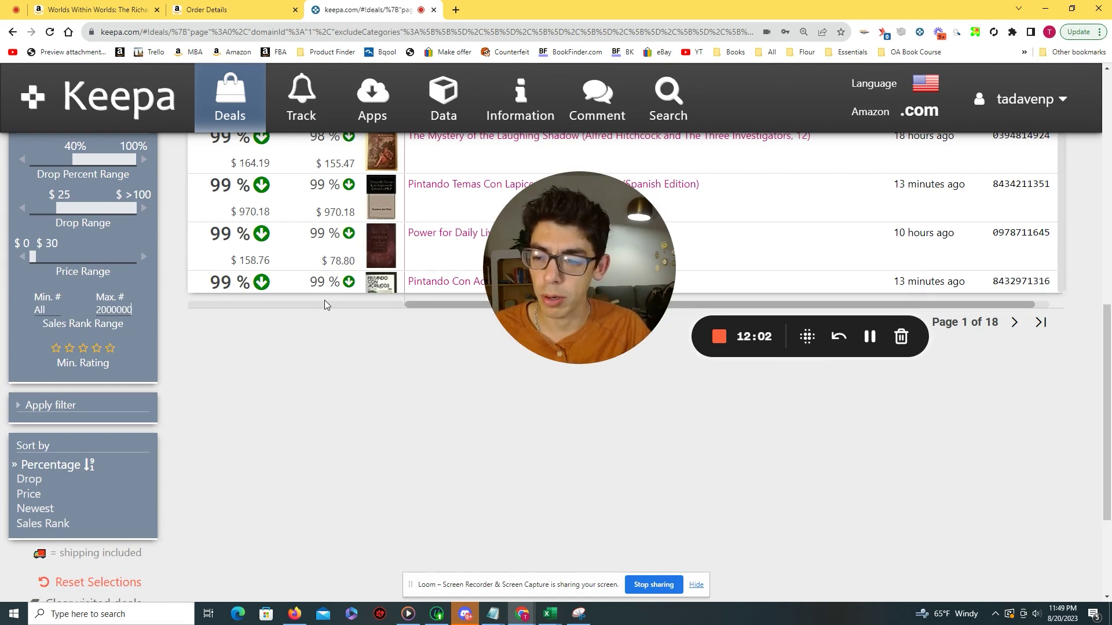
{"action": "key", "text": "Return"}
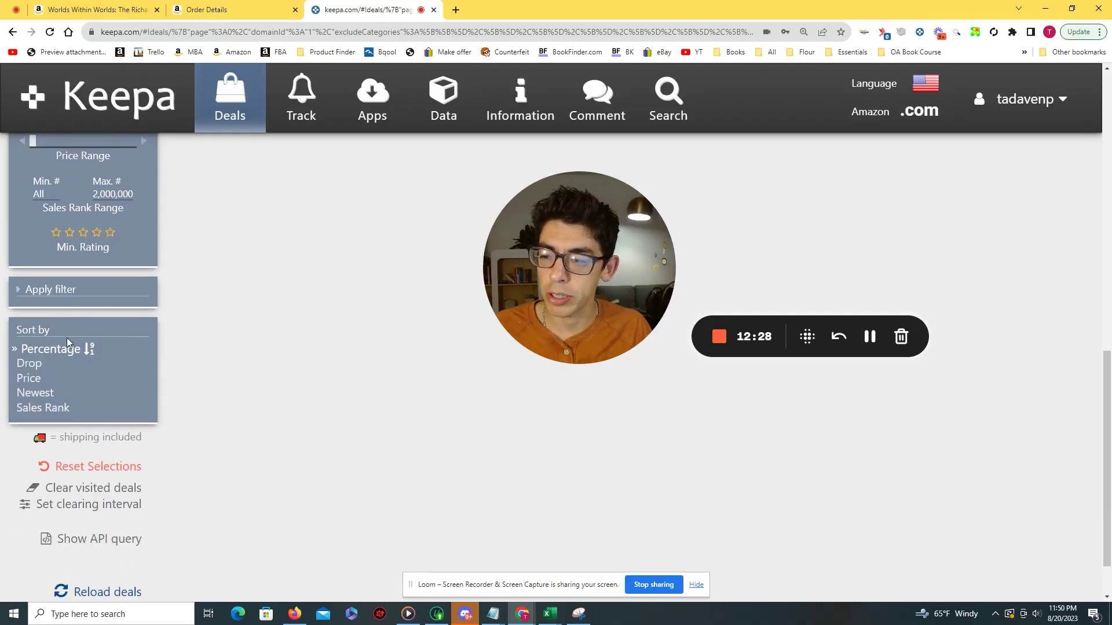
Step: Sort the deals by newest and show only those in the Books category
{"action": "scroll", "coordinate": [67, 343], "scroll_direction": "down", "scroll_amount": 1}
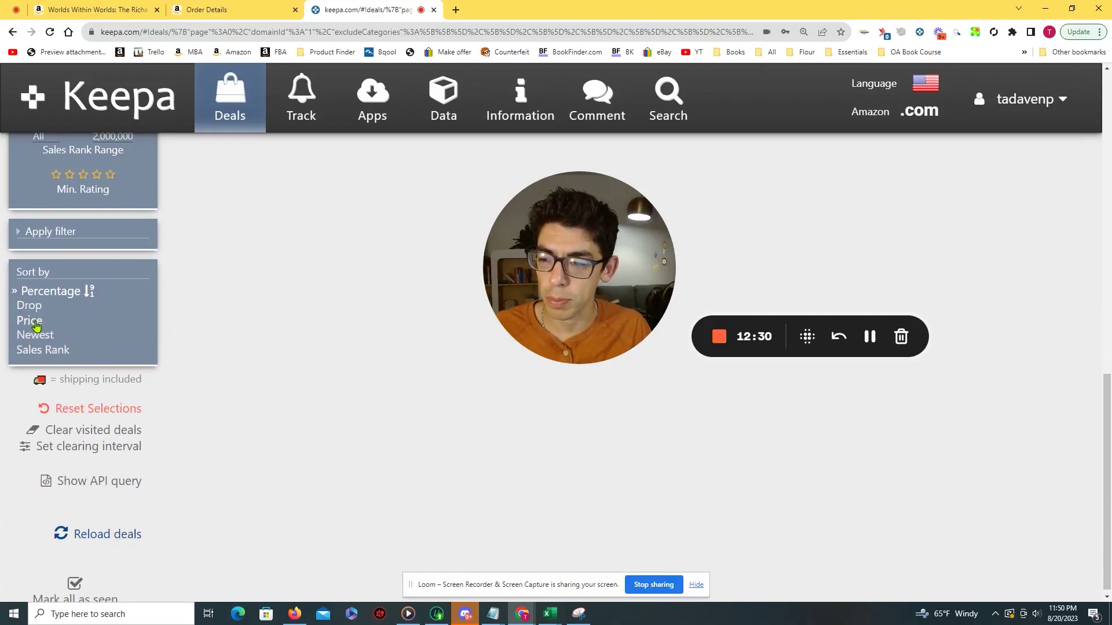
{"action": "scroll", "coordinate": [249, 379], "scroll_direction": "up", "scroll_amount": 10}
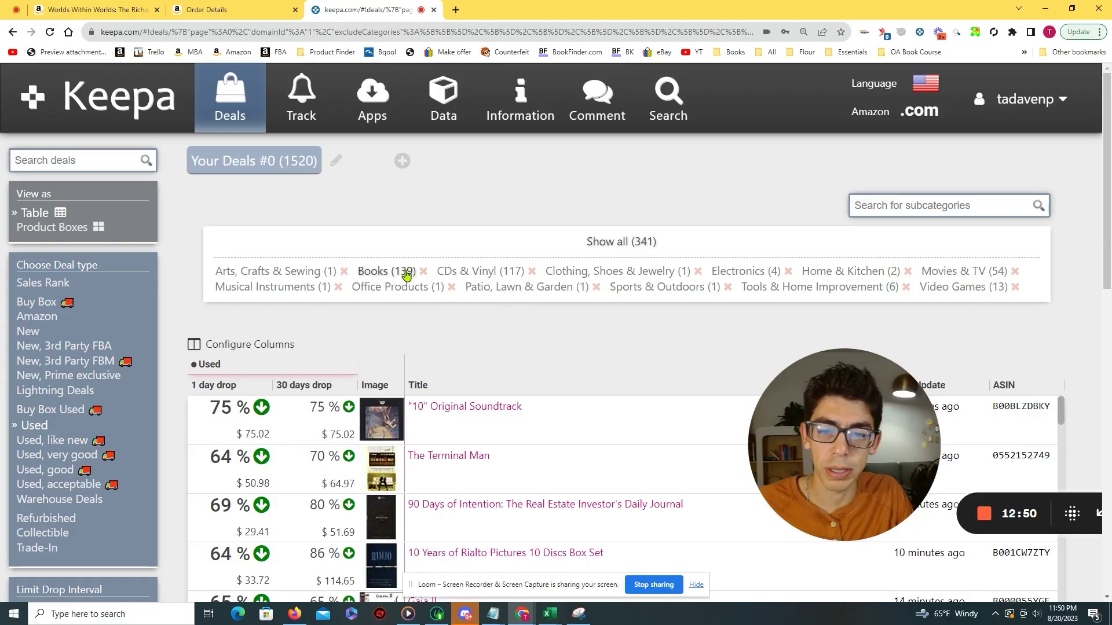
{"action": "left_click", "coordinate": [405, 268]}
{"action": "scroll", "coordinate": [558, 306], "scroll_direction": "down", "scroll_amount": 2}
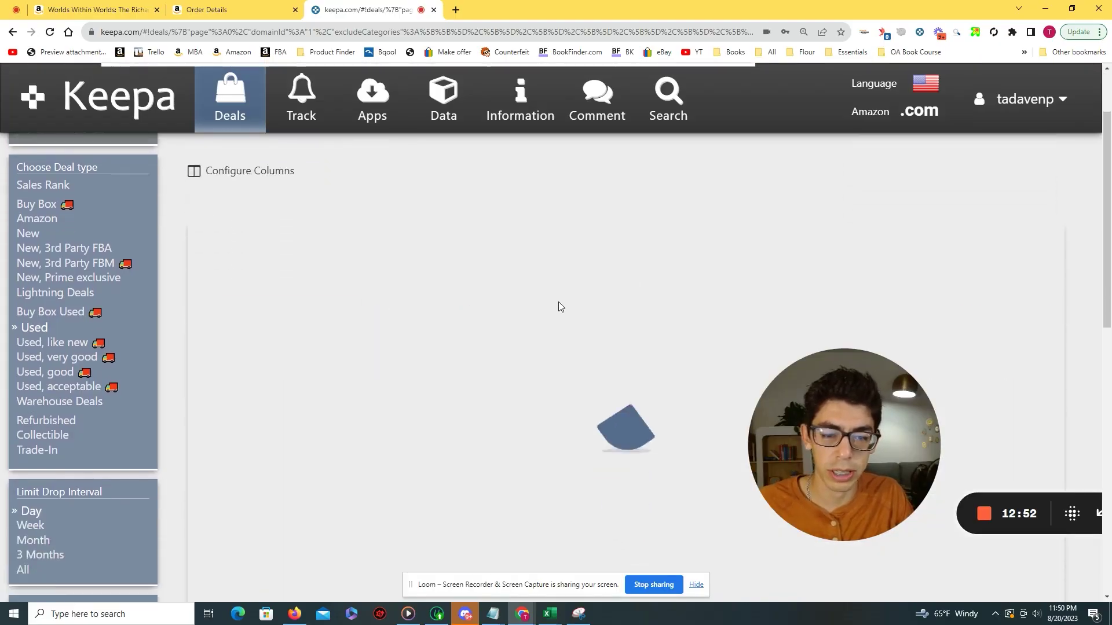
Step: Look through the filtered book deals and preview the price chart of The Terminal Man
{"action": "mouse_move", "coordinate": [868, 341]}
{"action": "scroll", "coordinate": [867, 341], "scroll_direction": "down", "scroll_amount": 2}
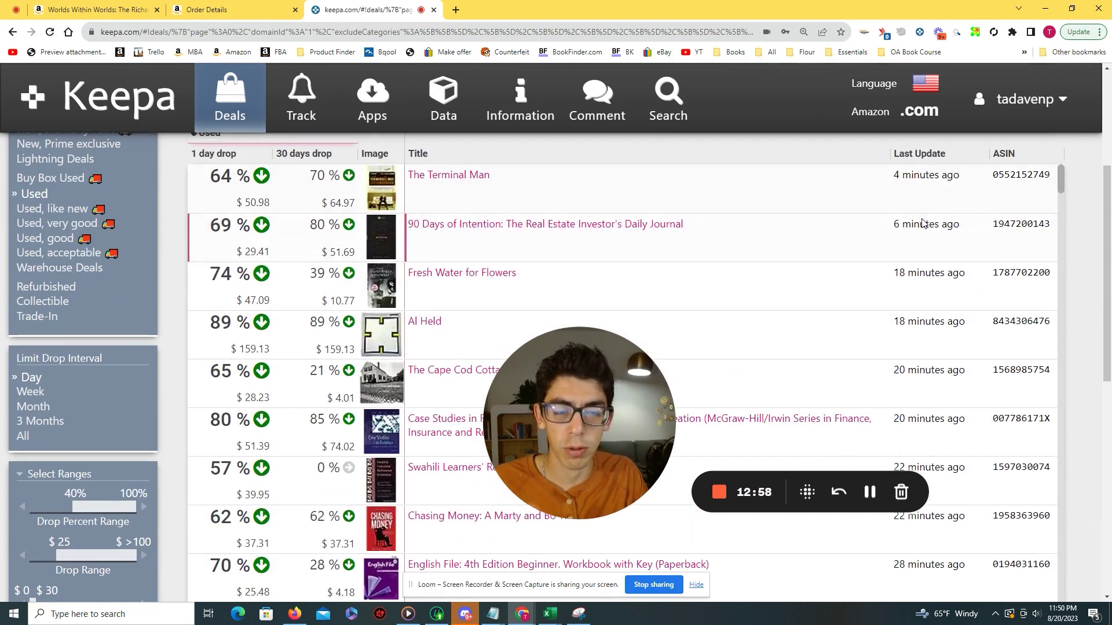
{"action": "scroll", "coordinate": [922, 223], "scroll_direction": "down", "scroll_amount": 2}
{"action": "scroll", "coordinate": [922, 256], "scroll_direction": "up", "scroll_amount": 2}
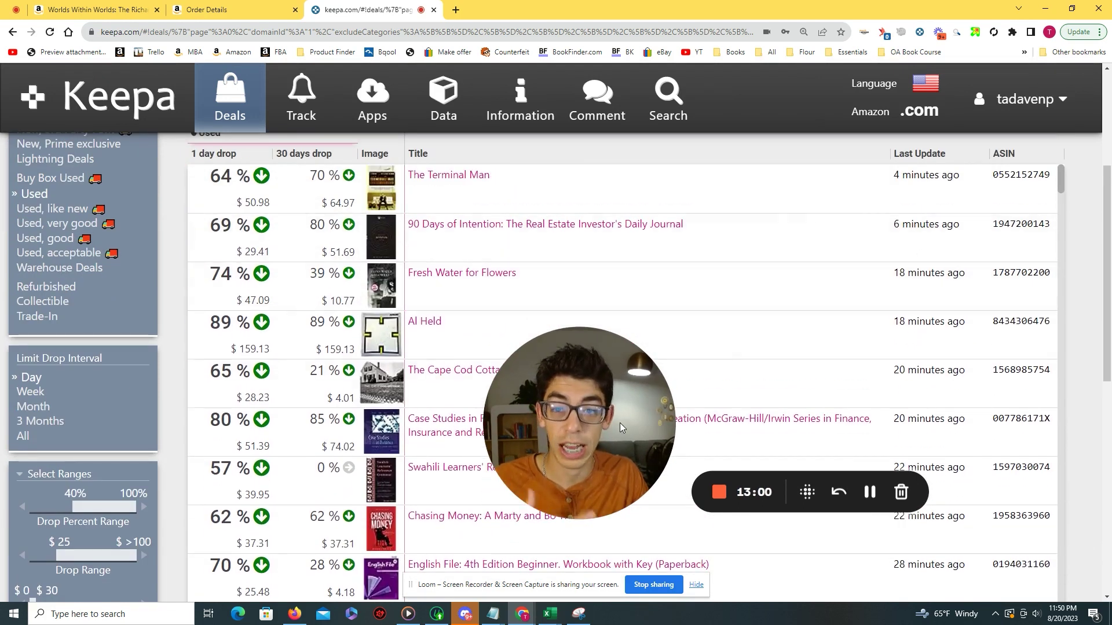
{"action": "left_click_drag", "start_coordinate": [621, 427], "coordinate": [787, 265]}
{"action": "mouse_move", "coordinate": [477, 177]}
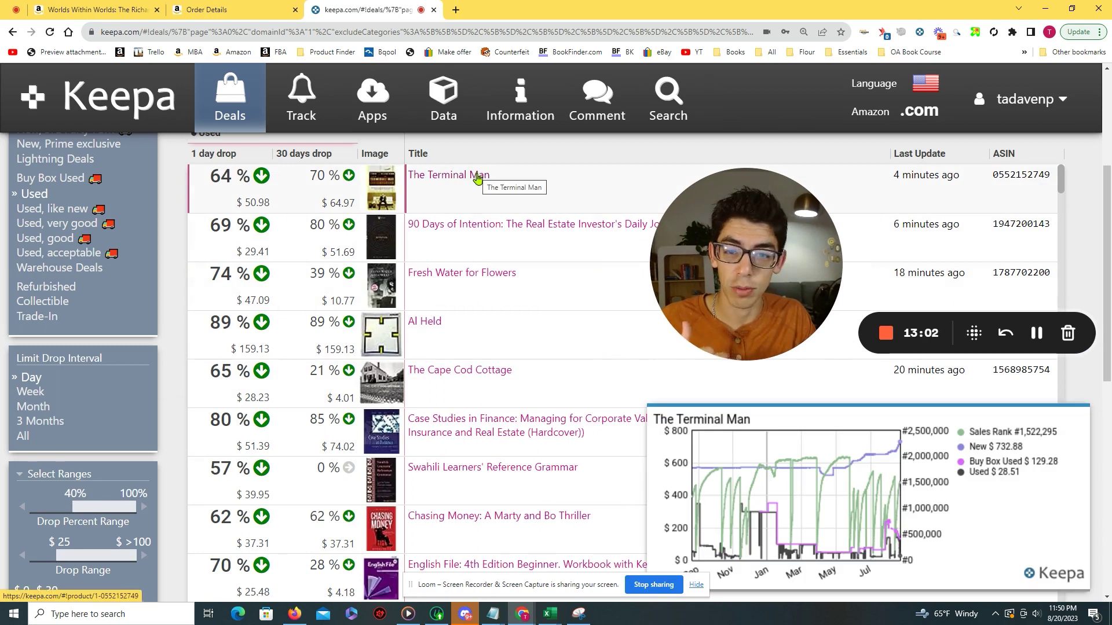
{"action": "scroll", "coordinate": [478, 176], "scroll_direction": "up", "scroll_amount": 1}
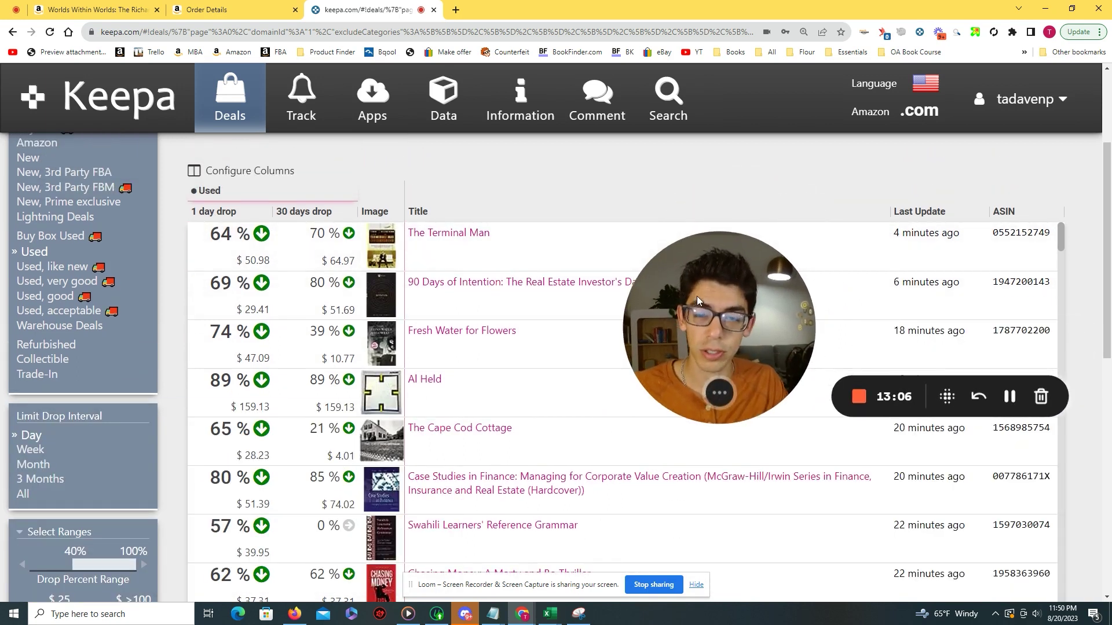
Step: Open the price history of The Terminal Man, zoom its chart into late July through August 20, and reset the zoom
{"action": "left_click", "coordinate": [449, 234]}
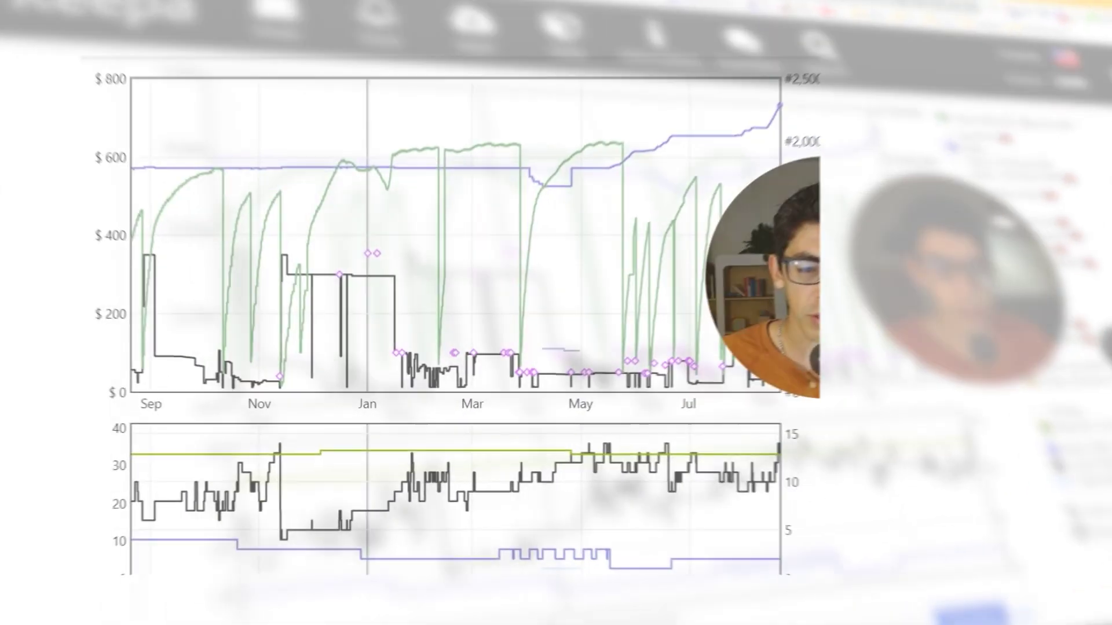
{"action": "left_click_drag", "start_coordinate": [731, 371], "coordinate": [815, 384]}
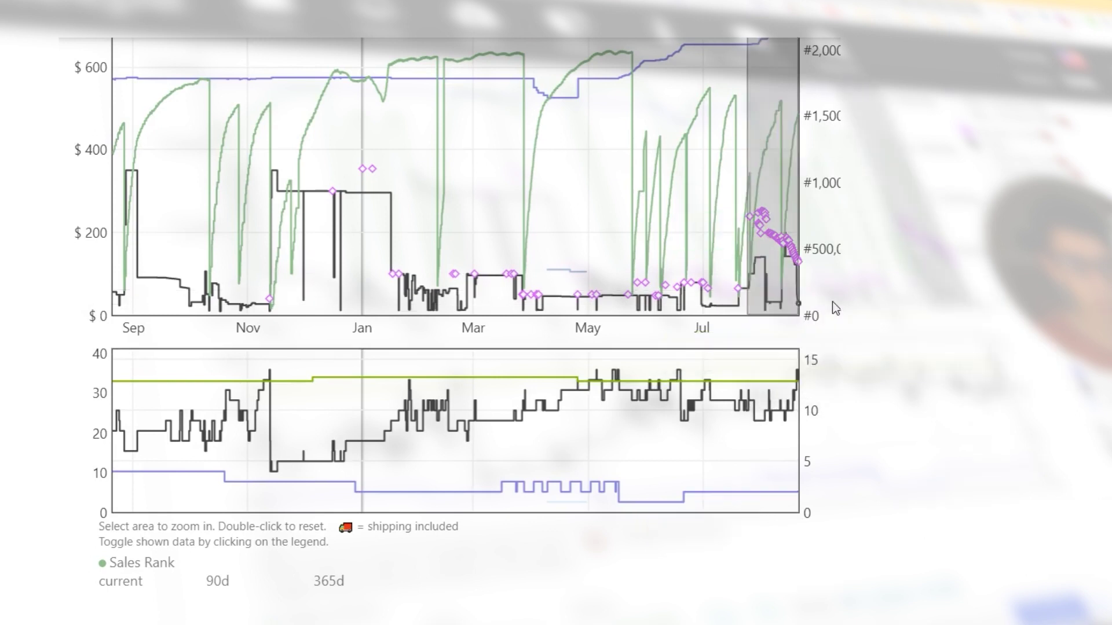
{"action": "left_click_drag", "start_coordinate": [835, 308], "coordinate": [835, 308]}
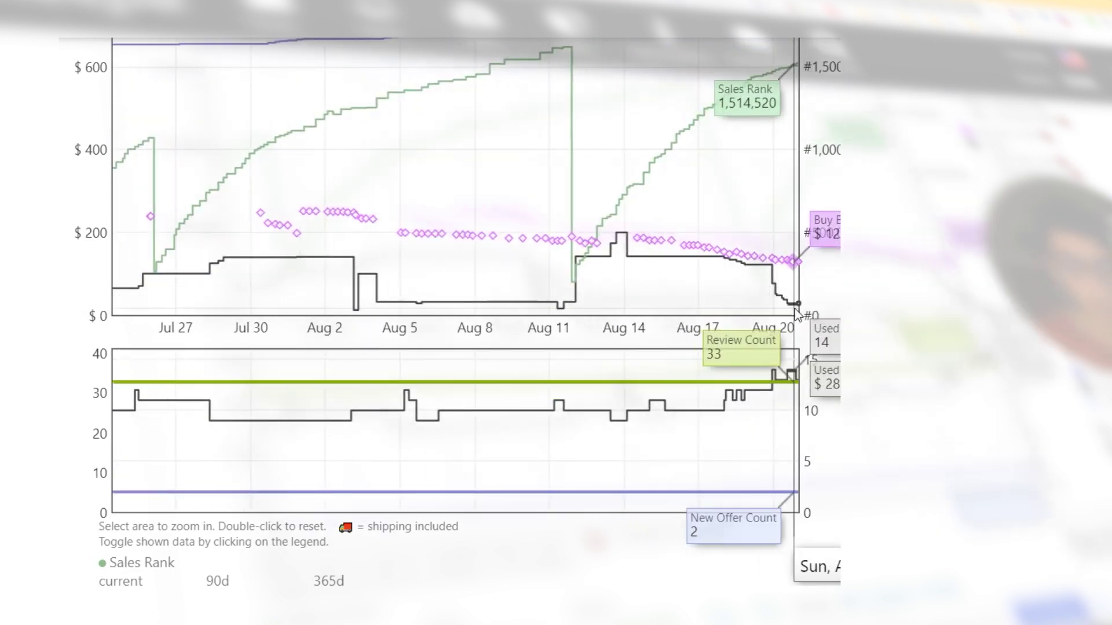
{"action": "double_click", "coordinate": [700, 300]}
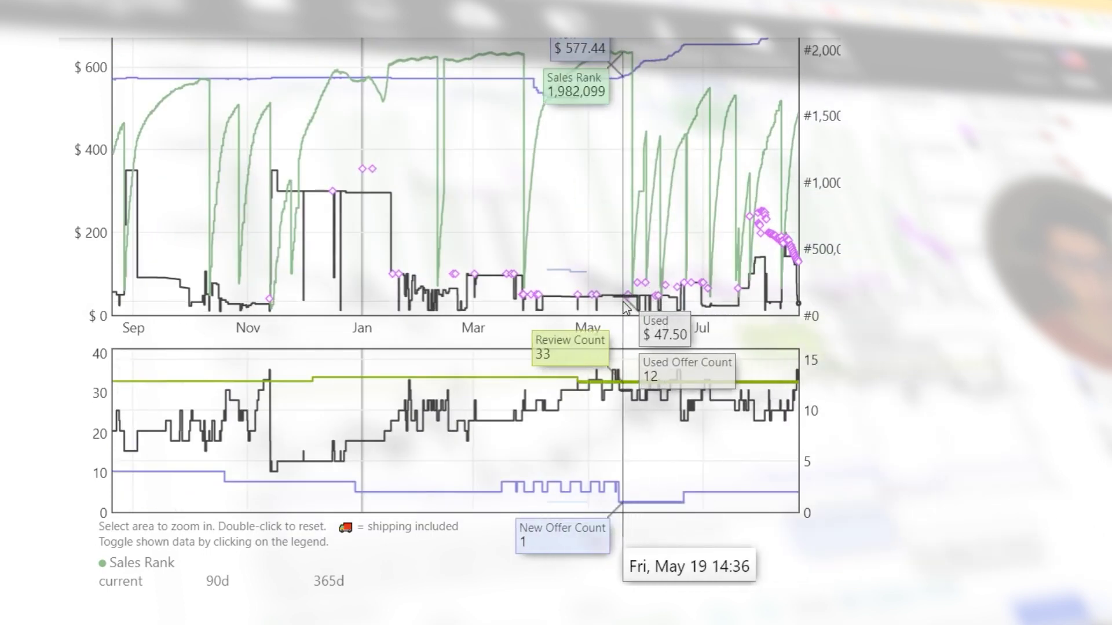
Step: Open The Terminal Man's Amazon listing in a new tab and look through its used offers
{"action": "scroll", "coordinate": [505, 245], "scroll_direction": "up", "scroll_amount": 4}
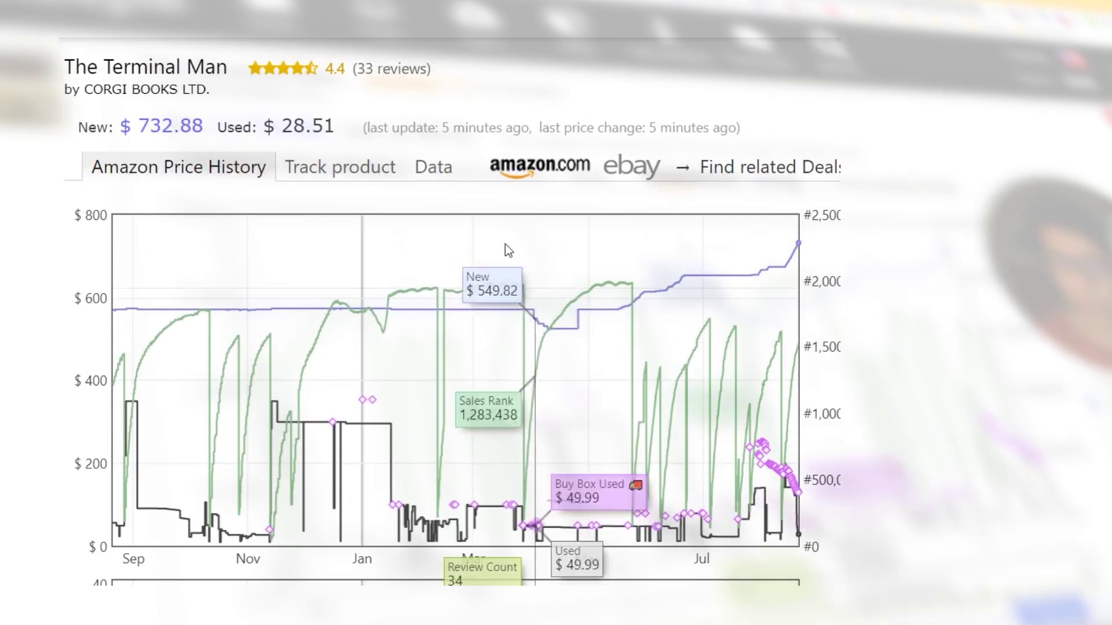
{"action": "right_click", "coordinate": [536, 173]}
{"action": "left_click", "coordinate": [484, 192]}
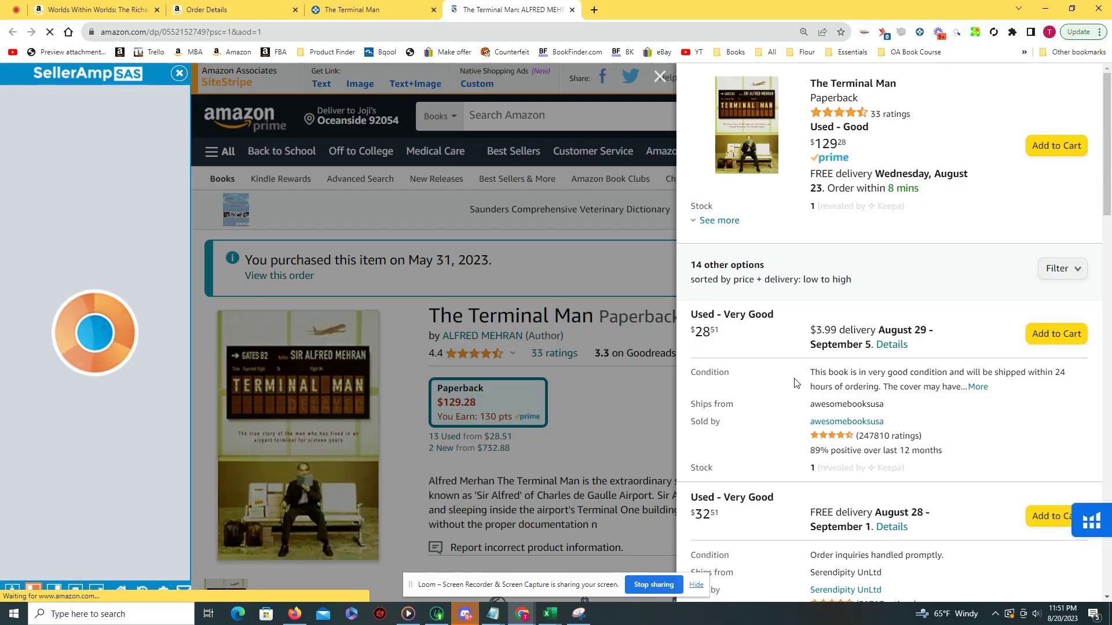
{"action": "scroll", "coordinate": [795, 383], "scroll_direction": "down", "scroll_amount": 3}
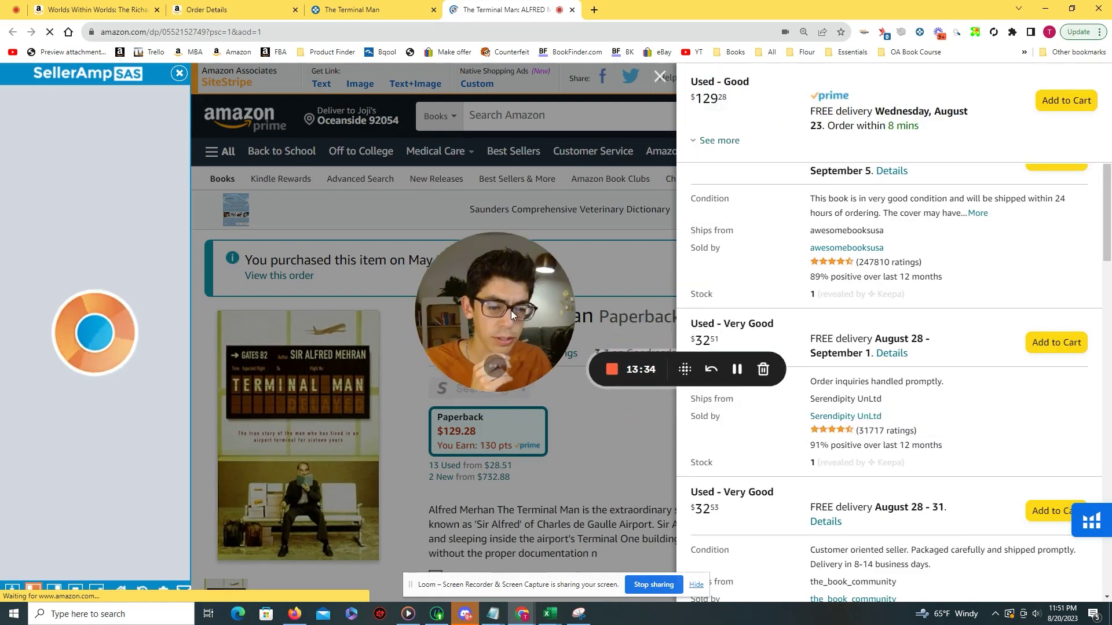
{"action": "scroll", "coordinate": [810, 399], "scroll_direction": "down", "scroll_amount": 5}
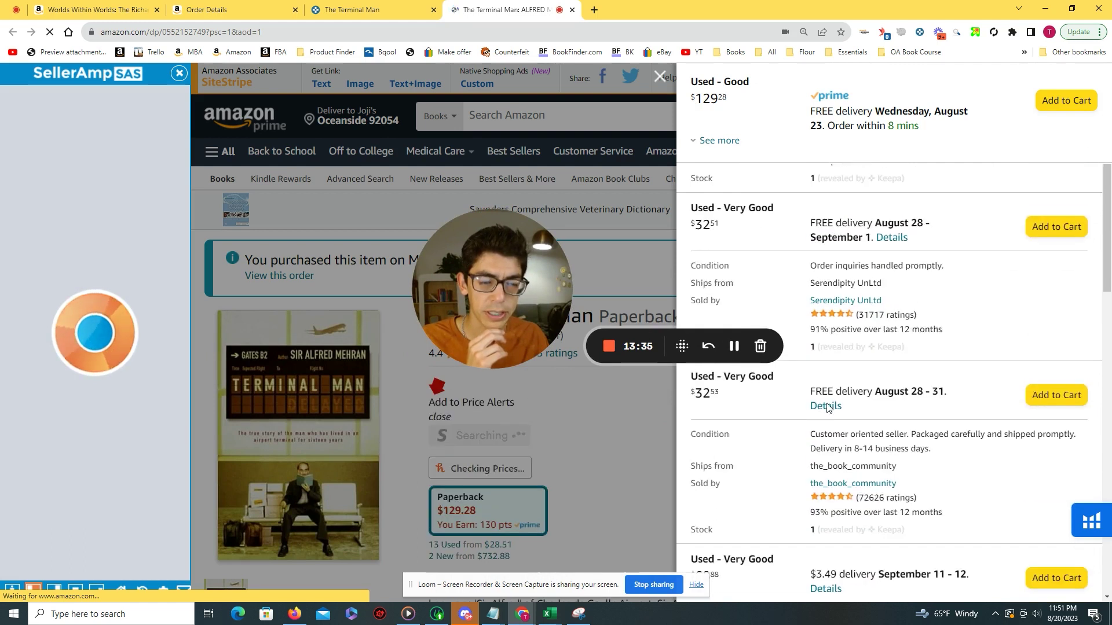
{"action": "left_click_drag", "start_coordinate": [527, 298], "coordinate": [740, 263]}
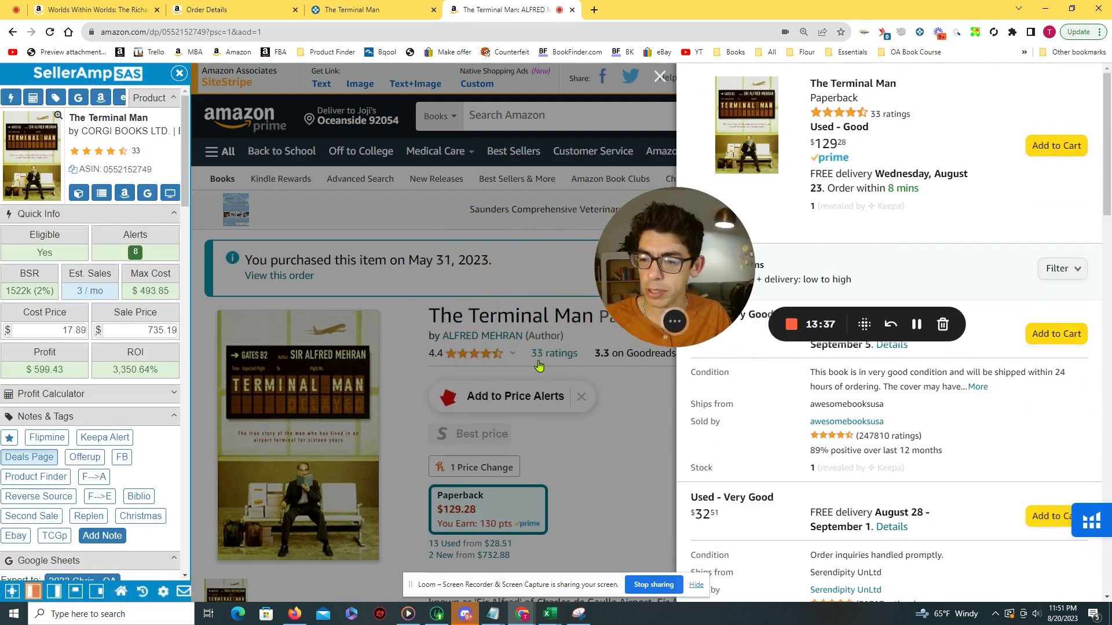
Step: Close the offer list and view the order details of the May 31, 2023 purchase in a new tab
{"action": "left_click", "coordinate": [342, 328]}
{"action": "right_click", "coordinate": [297, 278]}
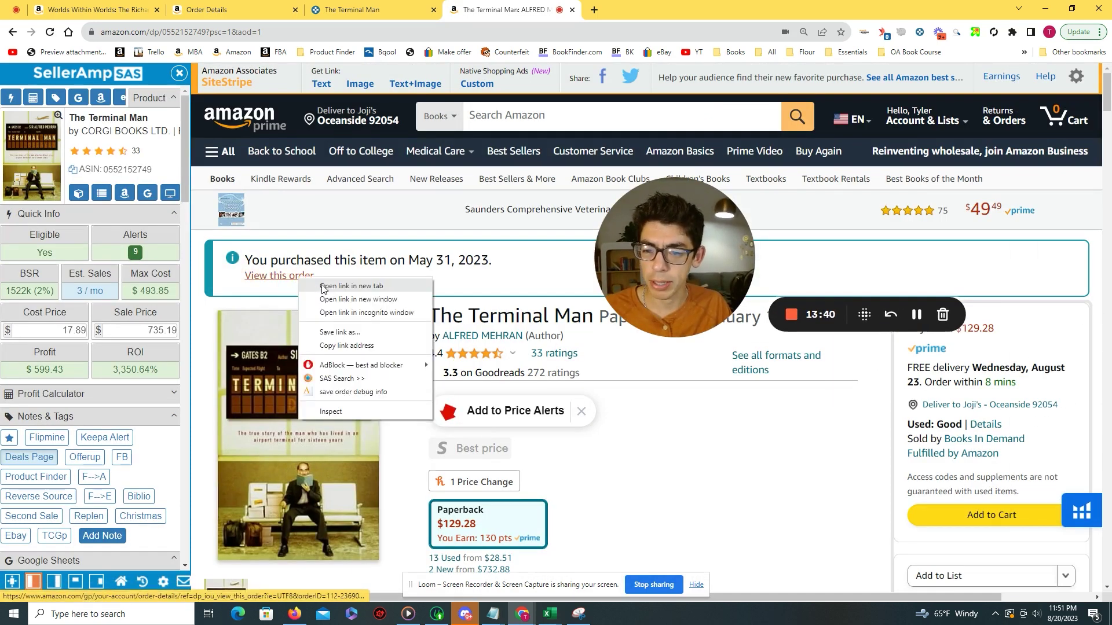
{"action": "left_click", "coordinate": [340, 288]}
{"action": "key", "text": "ctrl+Tab"}
{"action": "scroll", "coordinate": [828, 265], "scroll_direction": "down", "scroll_amount": 2}
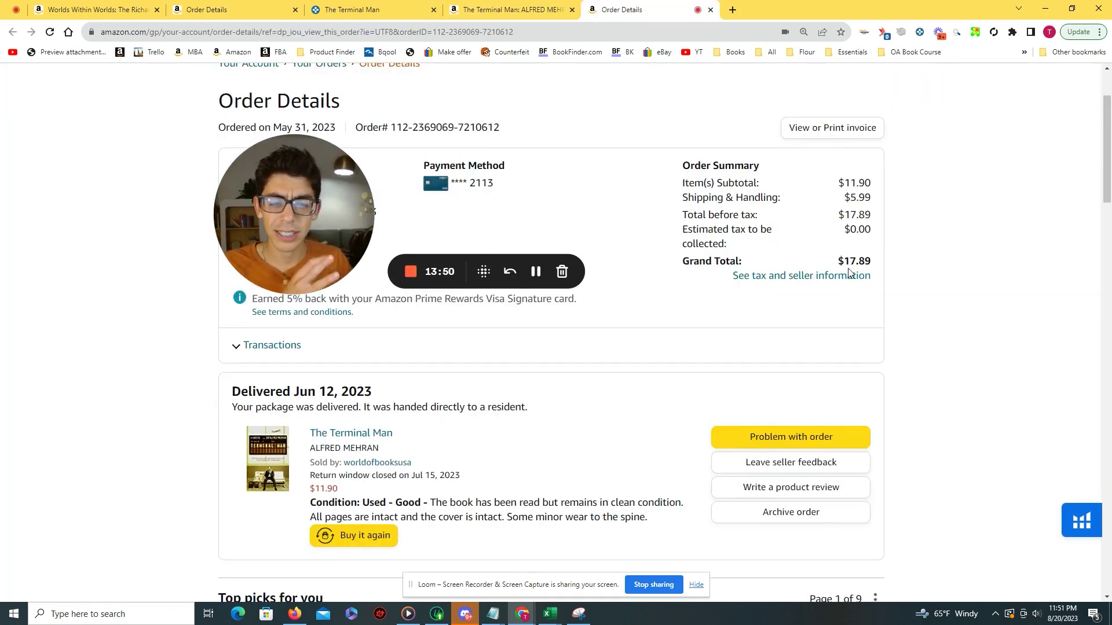
Step: Return to The Terminal Man's listing and open its Seller Central orders from SellerAmp in a new tab
{"action": "left_click", "coordinate": [523, 12]}
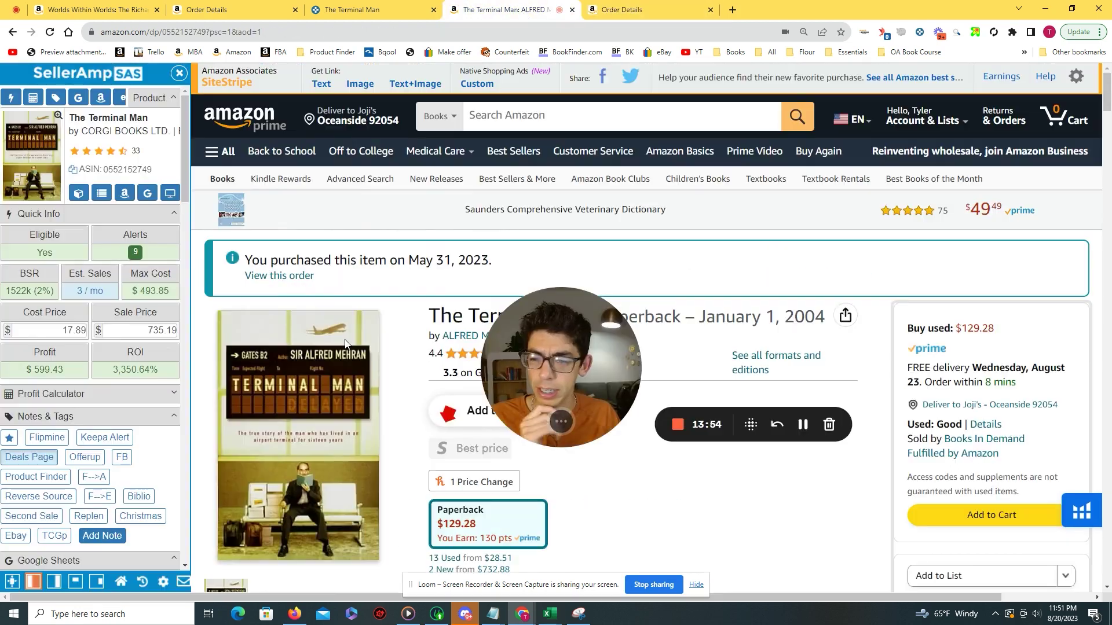
{"action": "scroll", "coordinate": [96, 335], "scroll_direction": "down", "scroll_amount": 5}
{"action": "scroll", "coordinate": [95, 335], "scroll_direction": "down", "scroll_amount": 4}
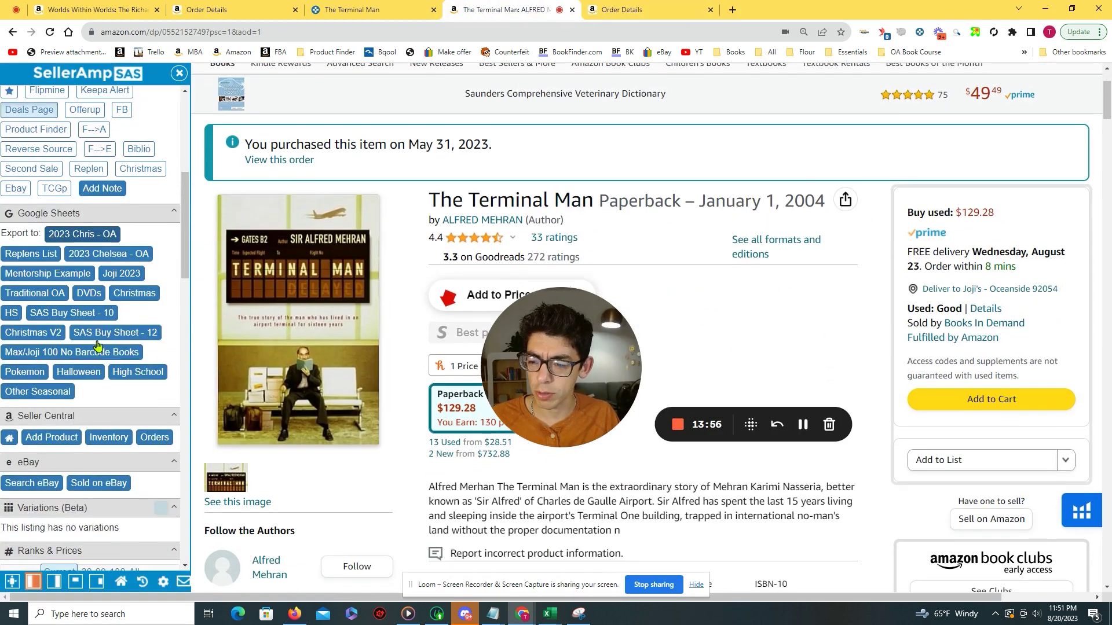
{"action": "right_click", "coordinate": [138, 318]}
{"action": "left_click", "coordinate": [152, 324]}
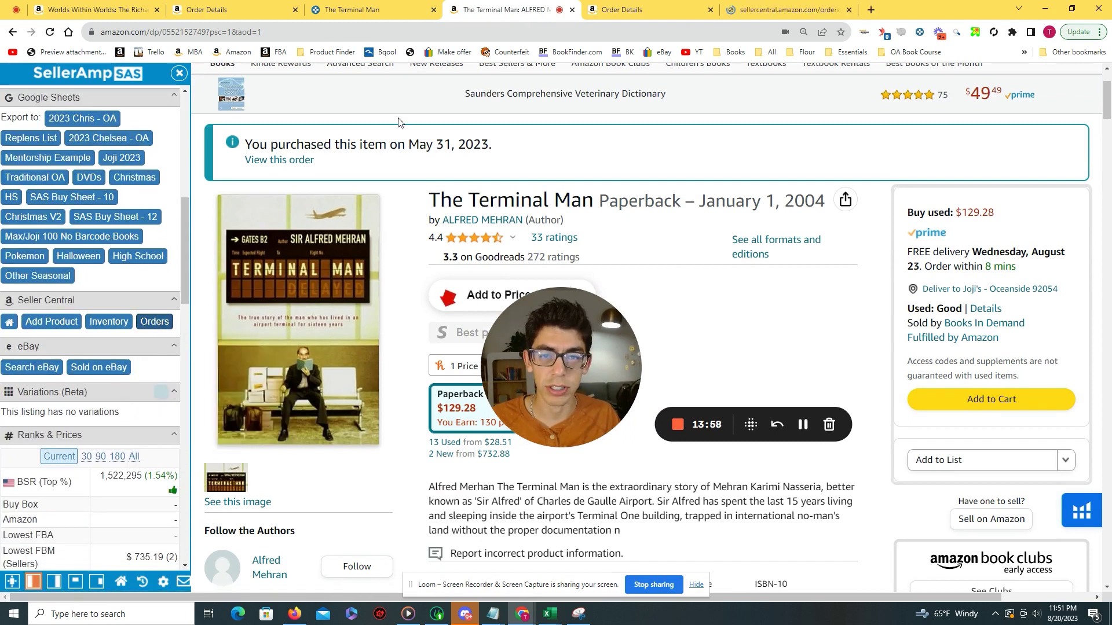
{"action": "left_click", "coordinate": [745, 6]}
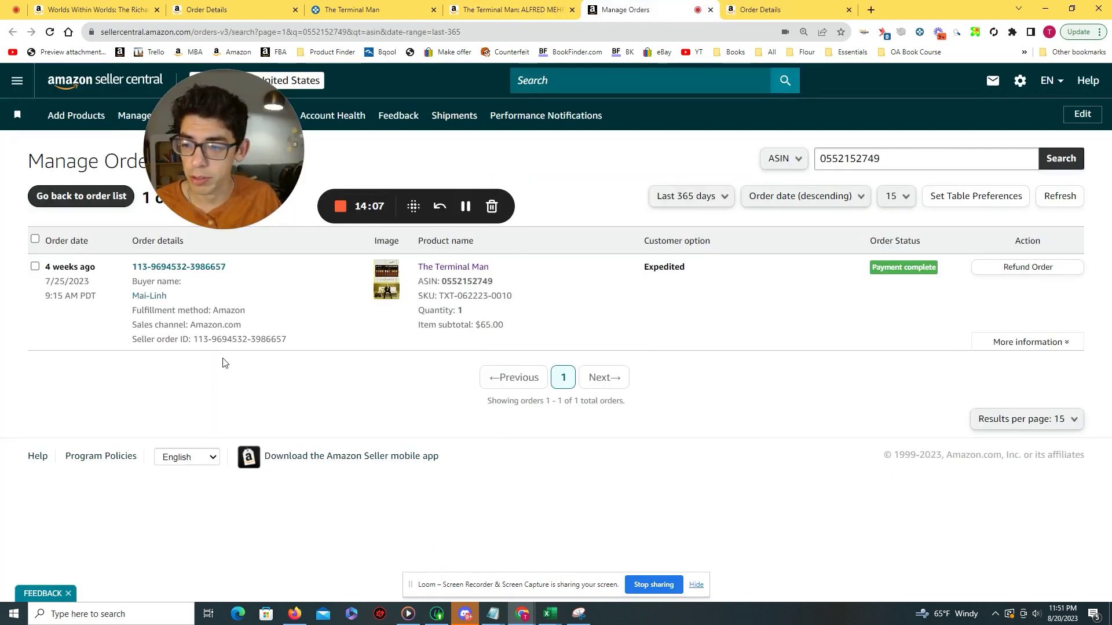
Step: Return to The Terminal Man's Amazon listing and set the SellerAmp sale price to 65.00
{"action": "left_click", "coordinate": [470, 7]}
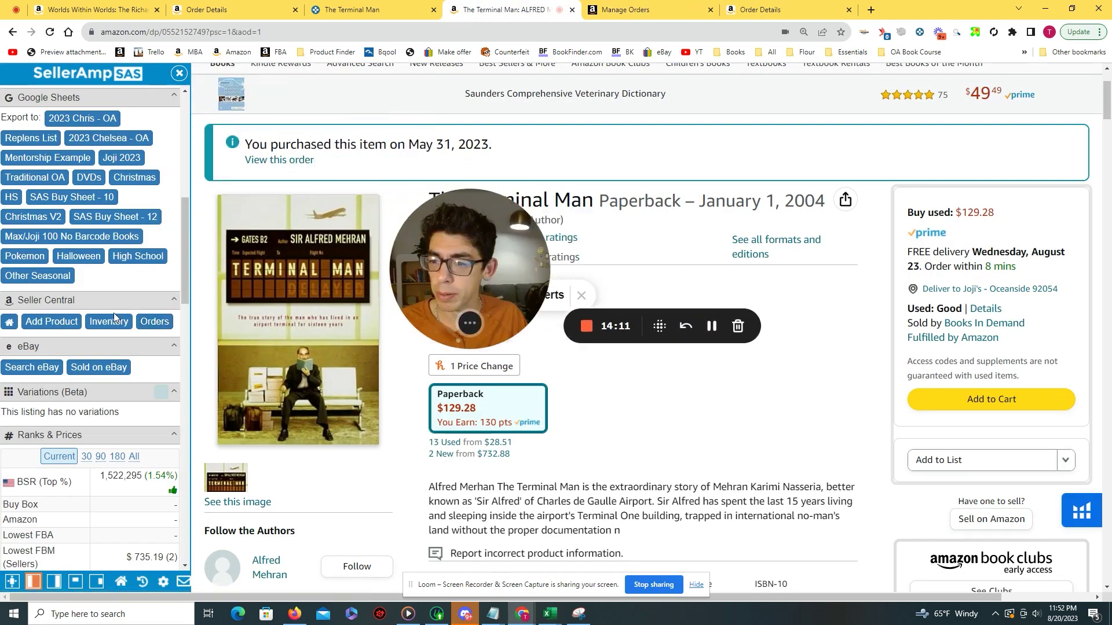
{"action": "scroll", "coordinate": [139, 290], "scroll_direction": "up", "scroll_amount": 7}
{"action": "double_click", "coordinate": [162, 278]}
{"action": "type", "text": "65"}
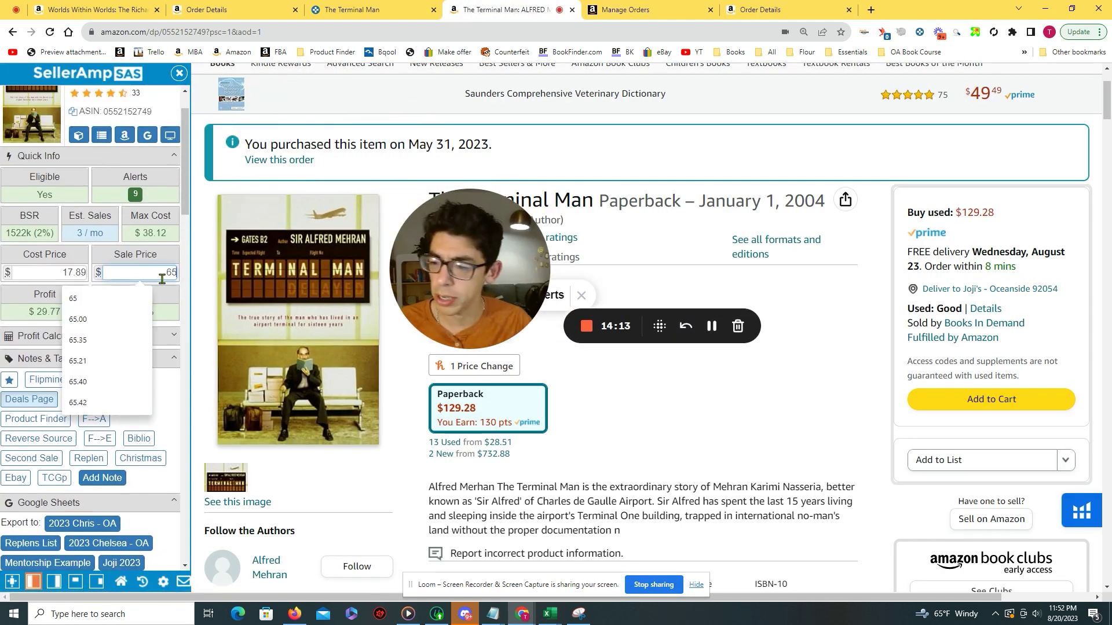
{"action": "left_click", "coordinate": [166, 316]}
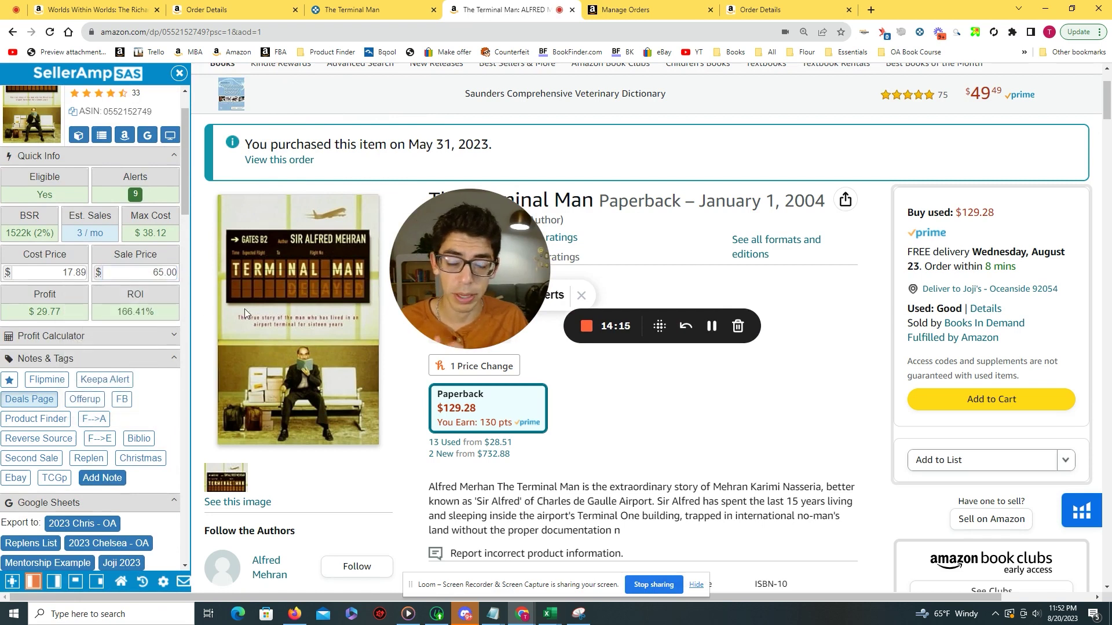
Step: Open The Terminal Man's used offers, set the SellerAmp cost price to 32.50, and close the offer list
{"action": "scroll", "coordinate": [517, 362], "scroll_direction": "down", "scroll_amount": 1}
{"action": "scroll", "coordinate": [519, 372], "scroll_direction": "up", "scroll_amount": 1}
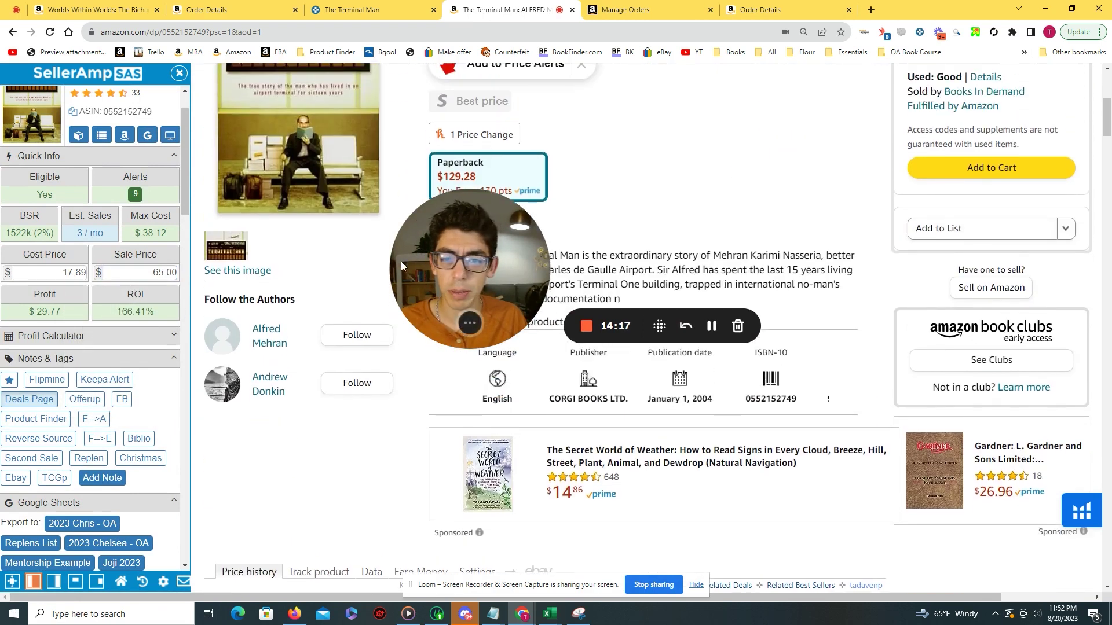
{"action": "left_click", "coordinate": [443, 196]}
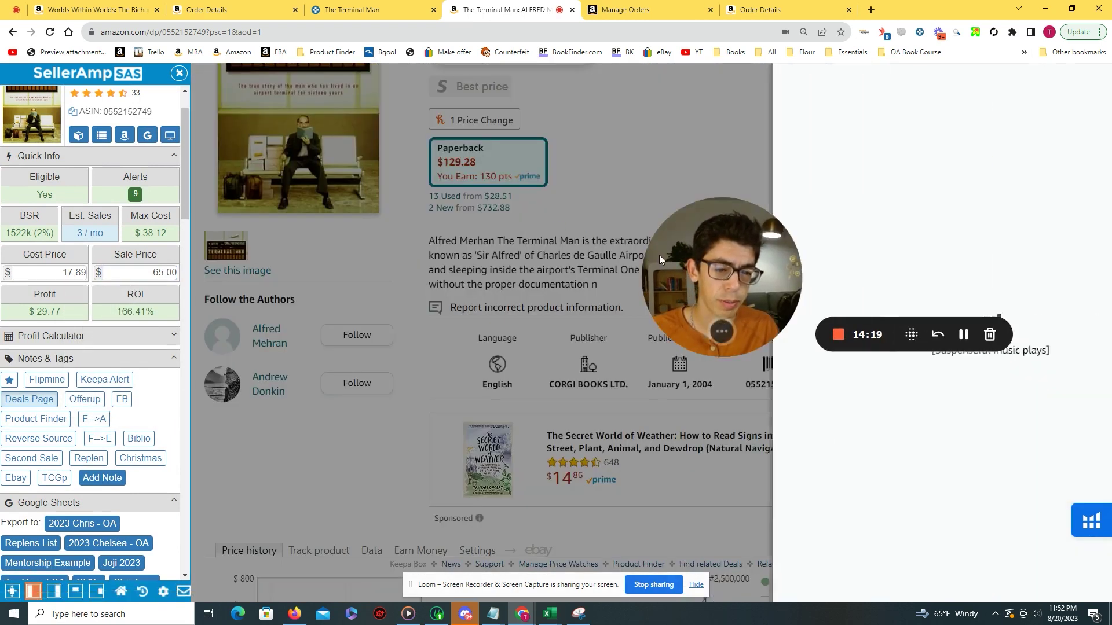
{"action": "left_click_drag", "start_coordinate": [668, 265], "coordinate": [457, 357]}
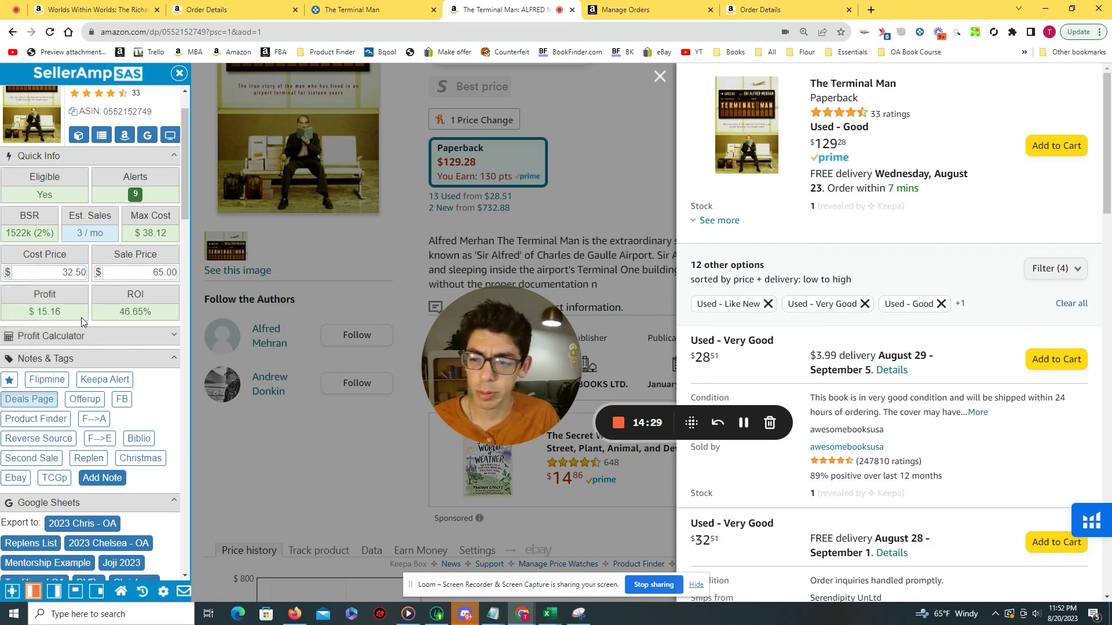
{"action": "left_click", "coordinate": [324, 351]}
Step: Show the full history in the listing's Keepa chart, then return it to the one-year range
{"action": "scroll", "coordinate": [324, 350], "scroll_direction": "down", "scroll_amount": 9}
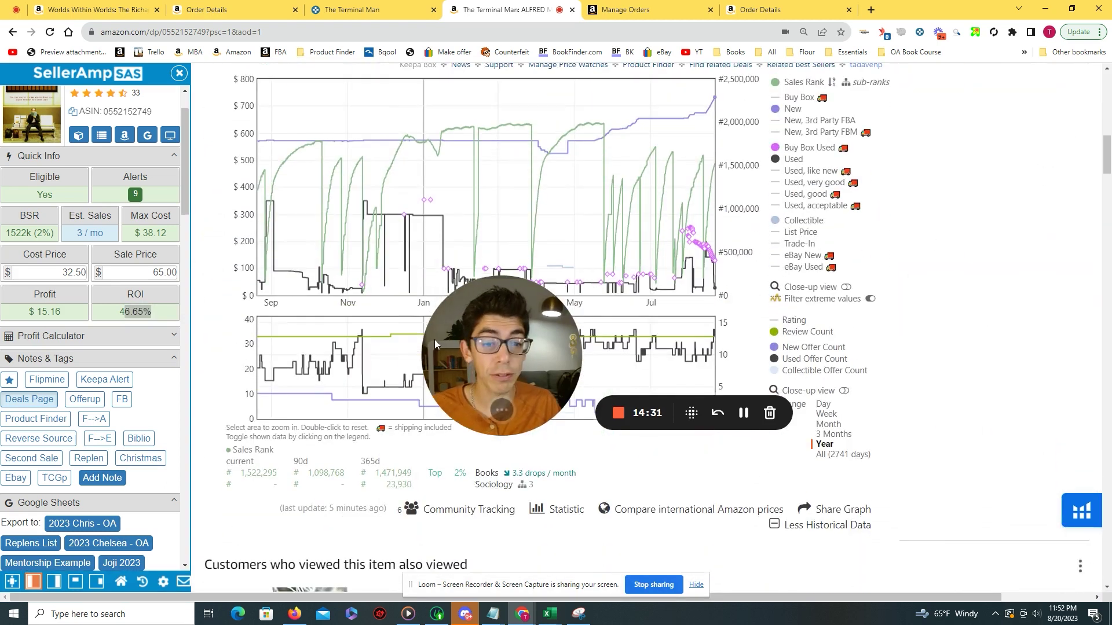
{"action": "left_click_drag", "start_coordinate": [434, 339], "coordinate": [781, 223]}
{"action": "left_click", "coordinate": [843, 454]}
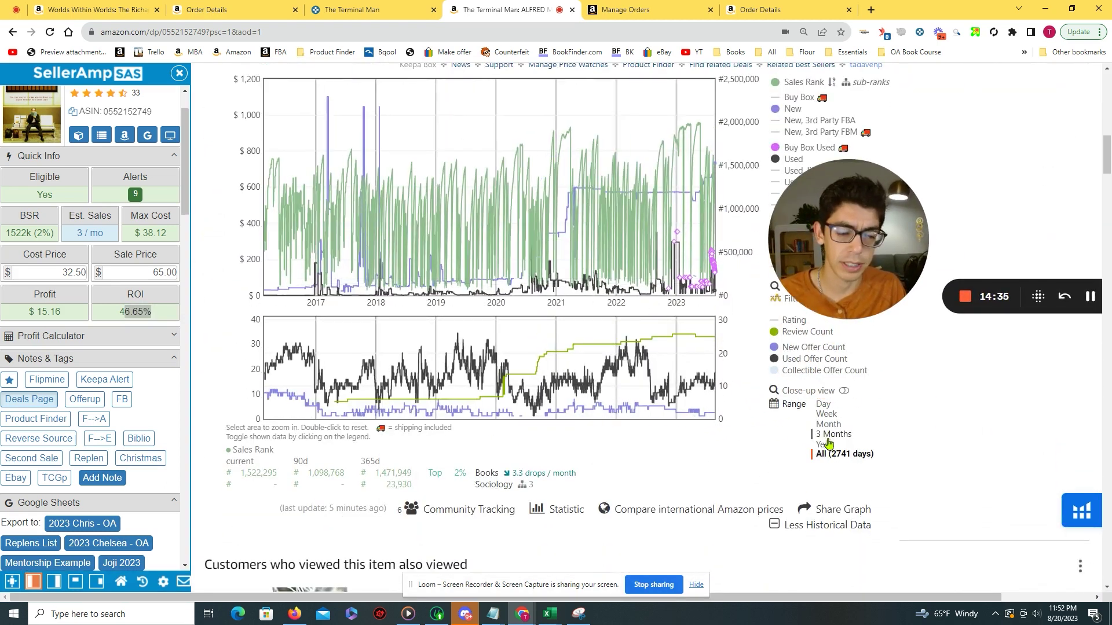
{"action": "left_click", "coordinate": [826, 446]}
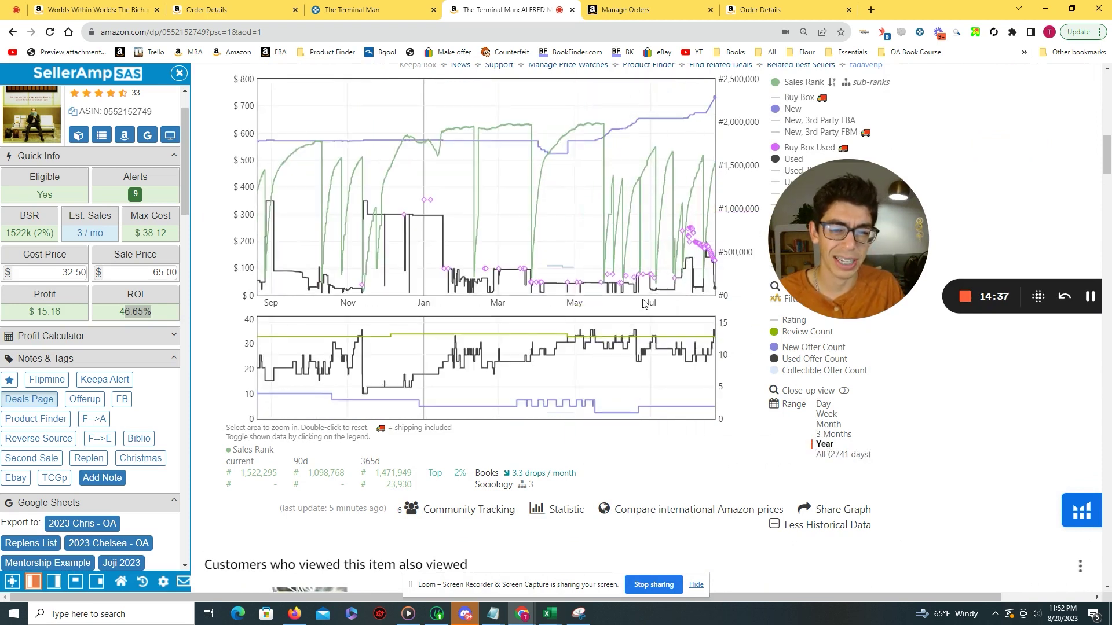
Step: Return to the Keepa site, close The Terminal Man's product view, and preview charts of the deals below it
{"action": "left_click", "coordinate": [474, 119]}
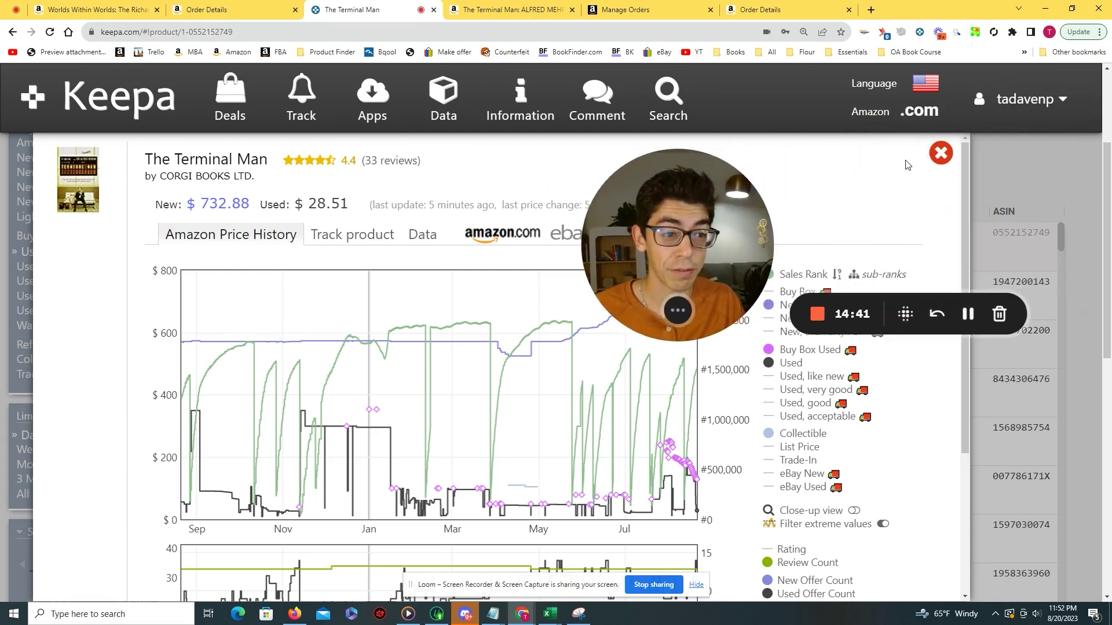
{"action": "left_click", "coordinate": [940, 154]}
{"action": "scroll", "coordinate": [466, 337], "scroll_direction": "down", "scroll_amount": 1}
{"action": "scroll", "coordinate": [522, 310], "scroll_direction": "up", "scroll_amount": 2}
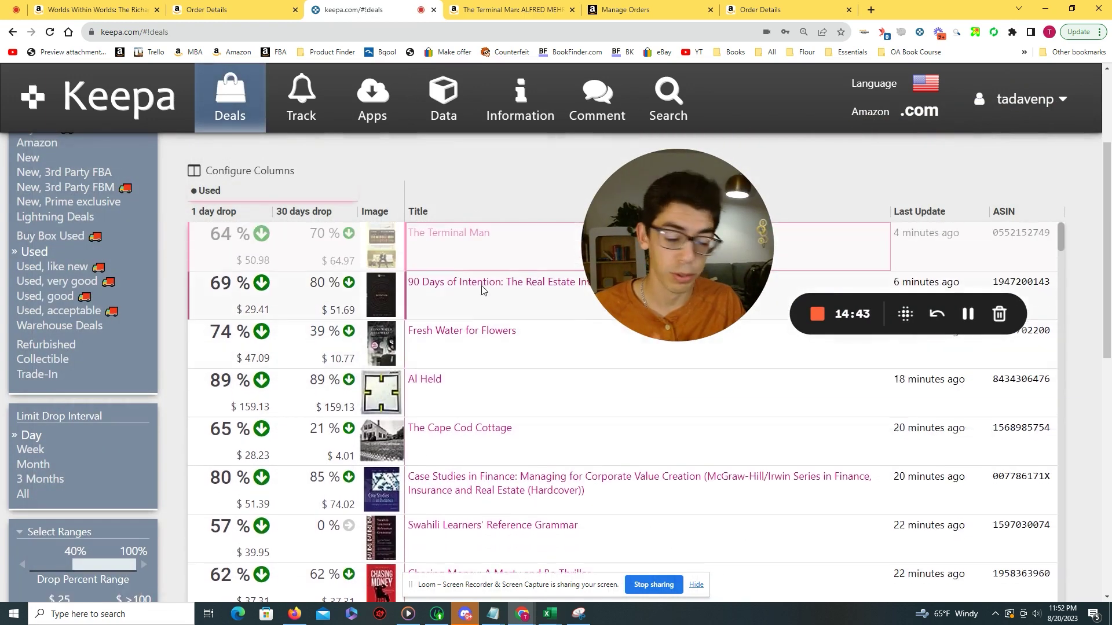
{"action": "scroll", "coordinate": [484, 281], "scroll_direction": "down", "scroll_amount": 1}
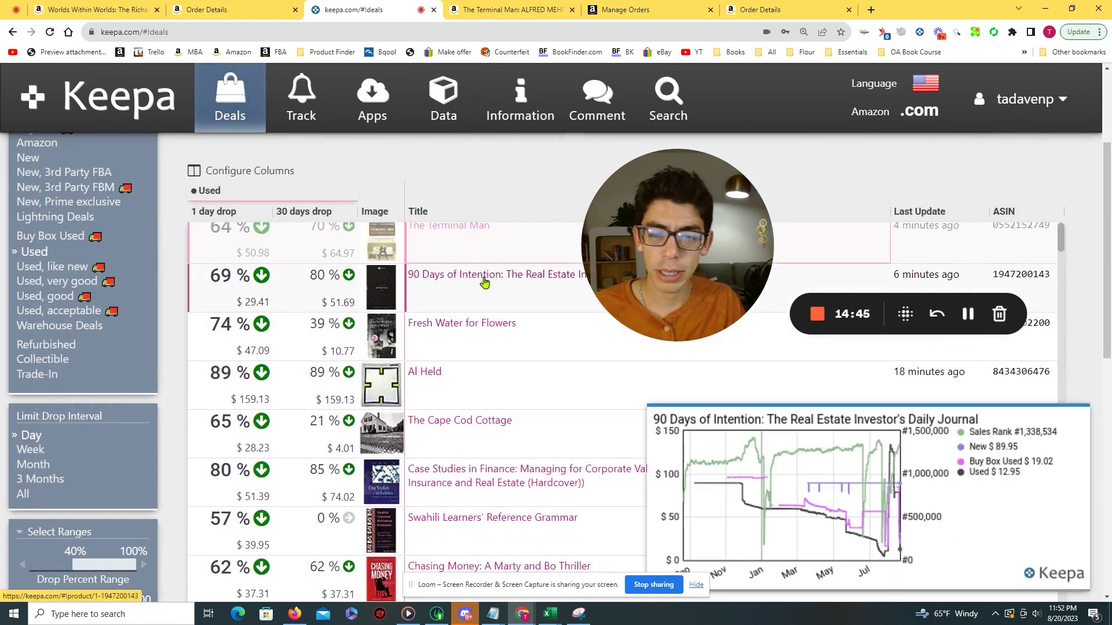
{"action": "scroll", "coordinate": [458, 282], "scroll_direction": "down", "scroll_amount": 1}
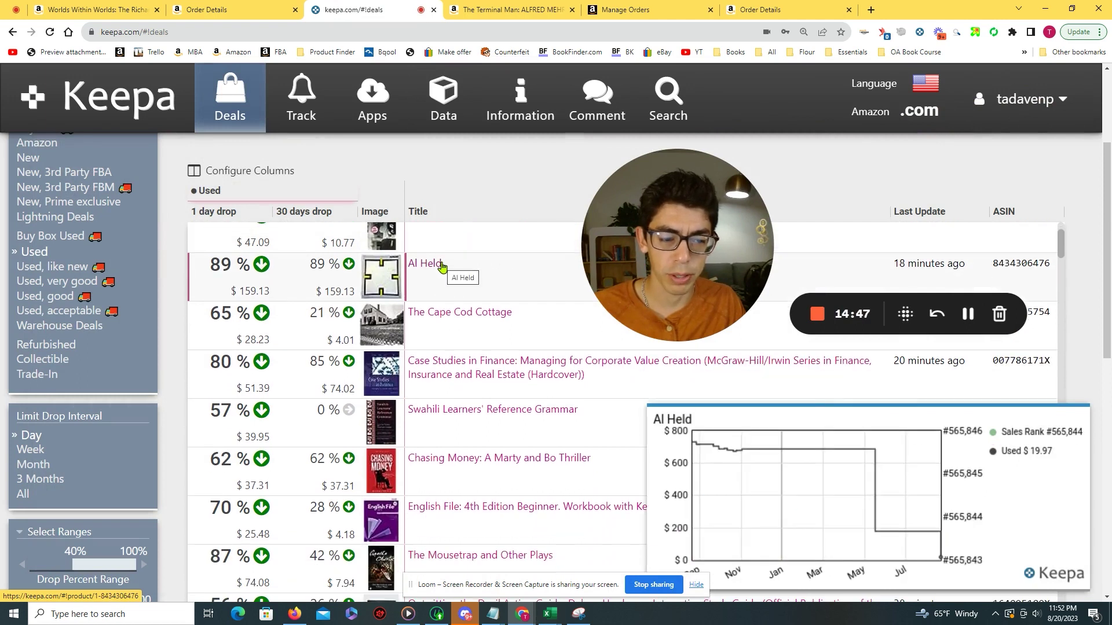
Step: Open the price history of Al Held, zoom its chart into August up to the latest used-price drop, and reset the zoom
{"action": "left_click", "coordinate": [442, 266]}
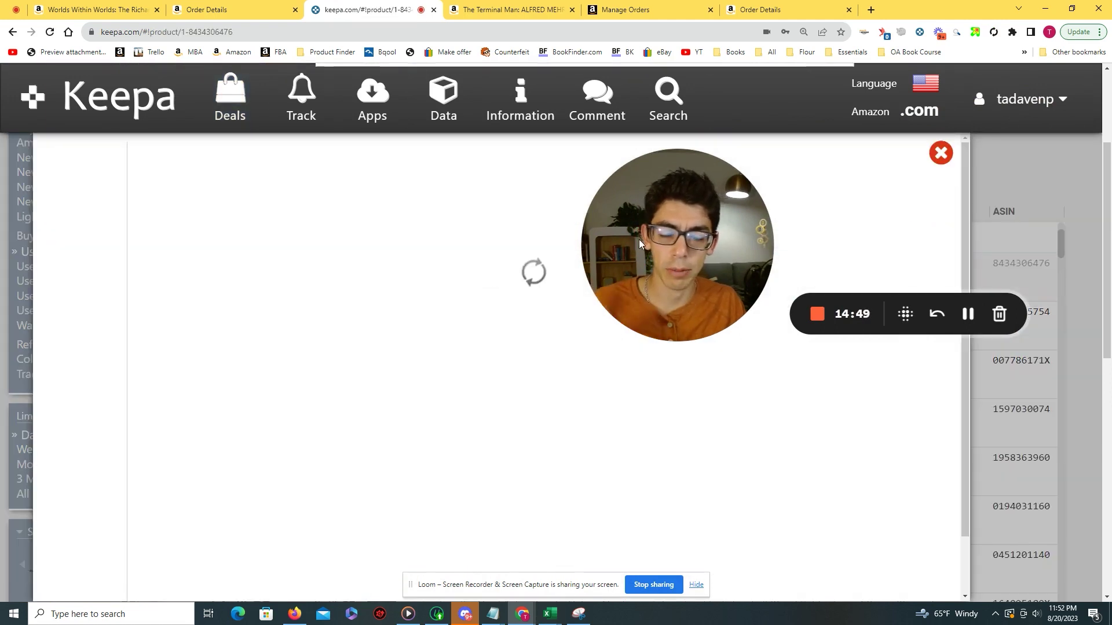
{"action": "scroll", "coordinate": [838, 249], "scroll_direction": "down", "scroll_amount": 2}
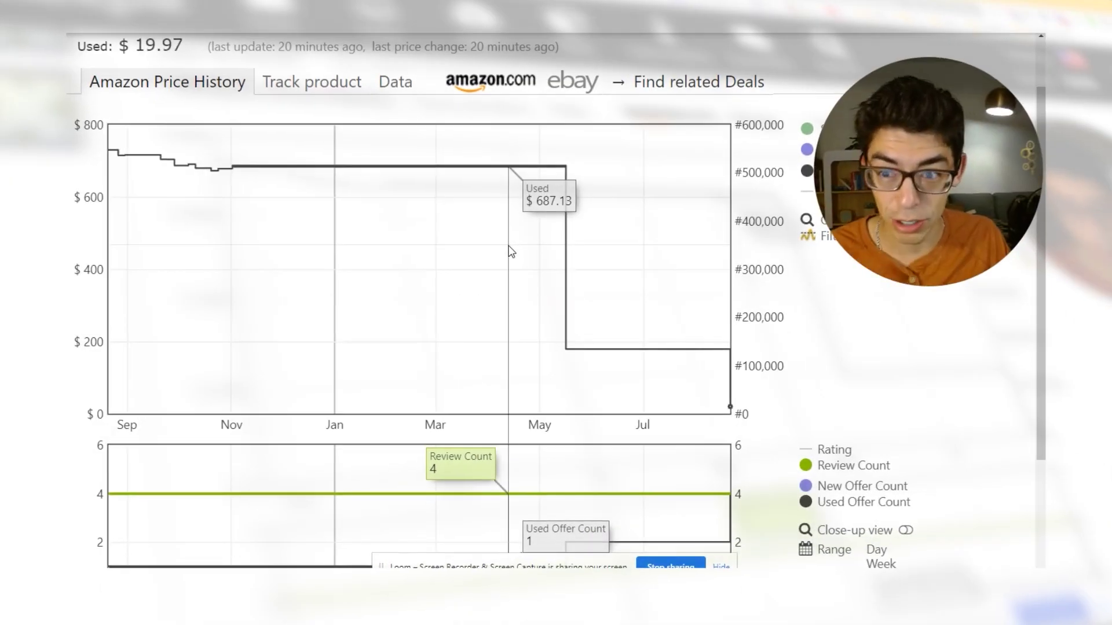
{"action": "left_click_drag", "start_coordinate": [701, 376], "coordinate": [803, 414]}
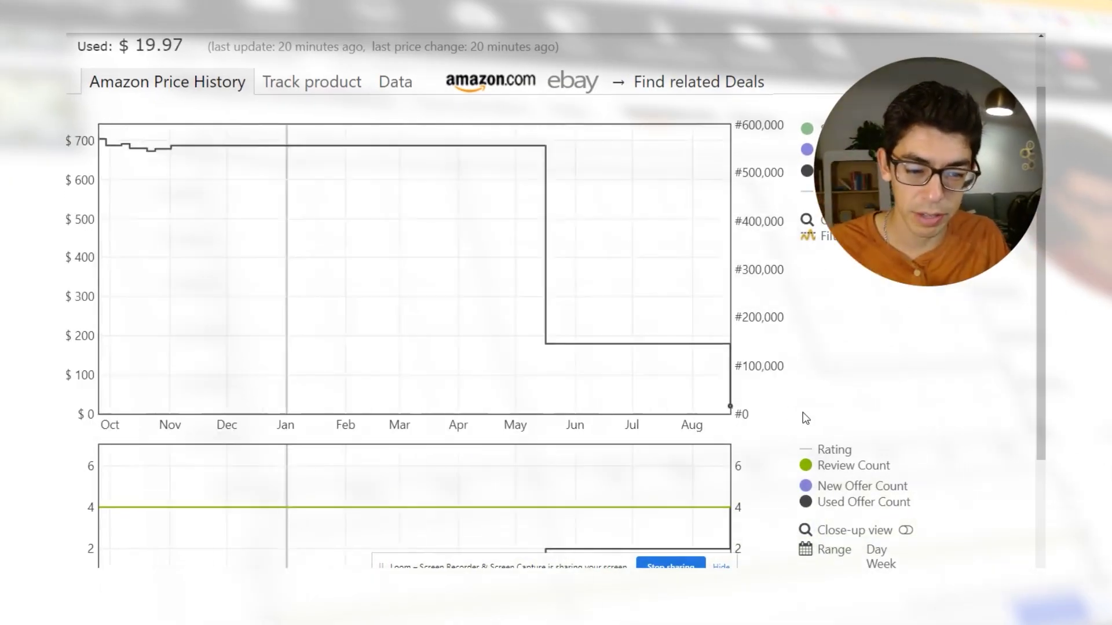
{"action": "scroll", "coordinate": [803, 414], "scroll_direction": "down", "scroll_amount": 1}
{"action": "left_click_drag", "start_coordinate": [714, 327], "coordinate": [773, 319]}
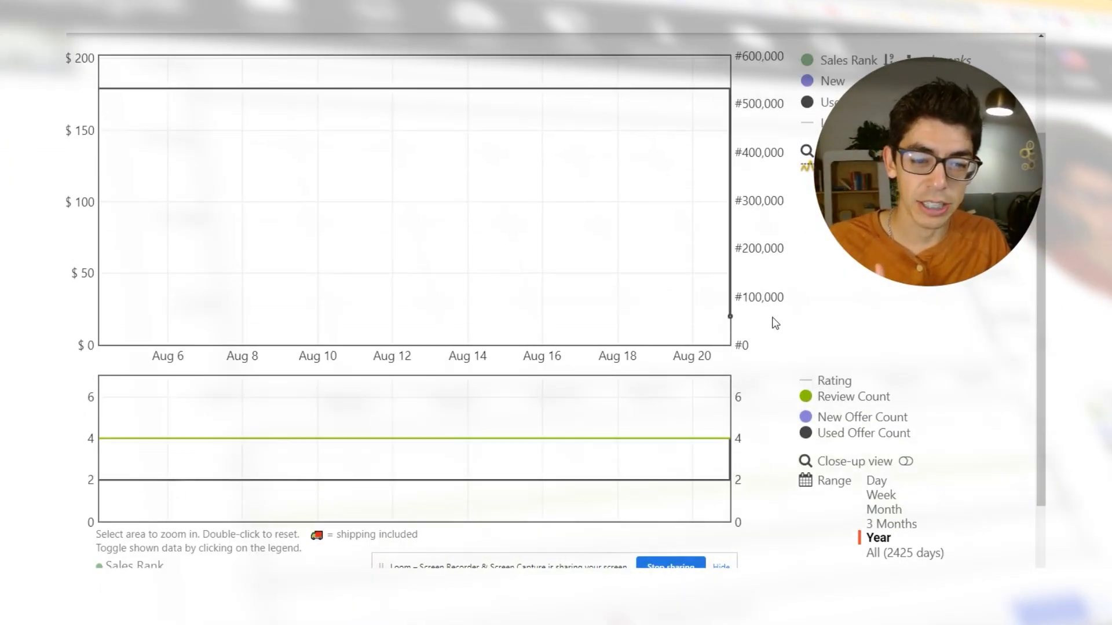
{"action": "double_click", "coordinate": [637, 307]}
{"action": "scroll", "coordinate": [773, 427], "scroll_direction": "up", "scroll_amount": 1}
{"action": "scroll", "coordinate": [772, 394], "scroll_direction": "down", "scroll_amount": 1}
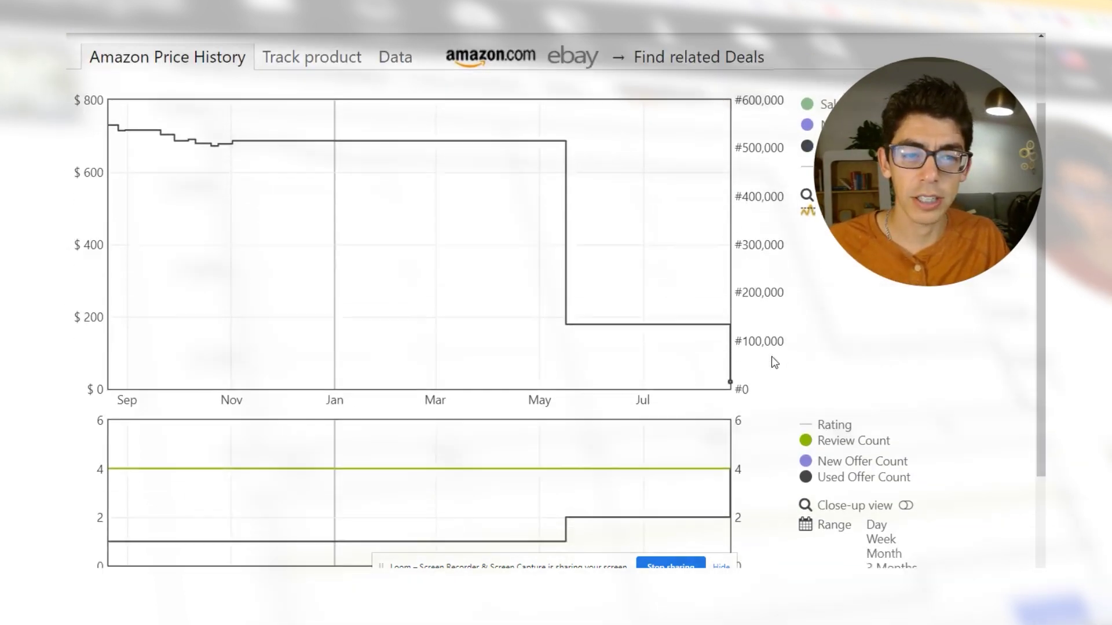
Step: Show Al Held's full price history, examine its sales rank and used-price lines, and close the product view
{"action": "left_click_drag", "start_coordinate": [865, 198], "coordinate": [836, 330]}
{"action": "scroll", "coordinate": [660, 259], "scroll_direction": "up", "scroll_amount": 1}
{"action": "scroll", "coordinate": [709, 197], "scroll_direction": "down", "scroll_amount": 1}
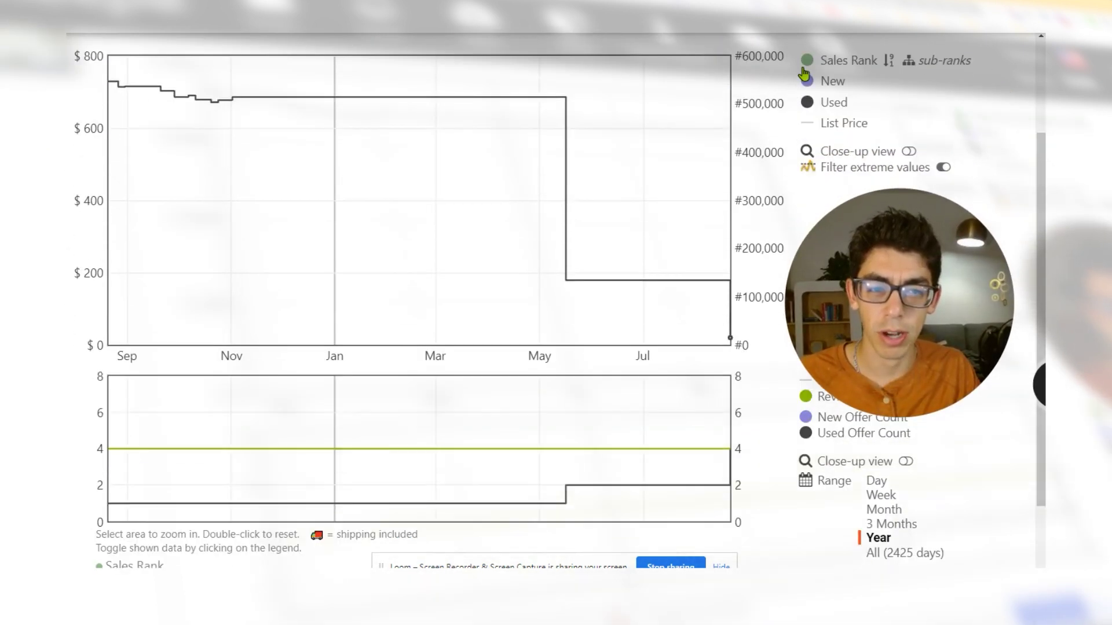
{"action": "left_click", "coordinate": [894, 559]}
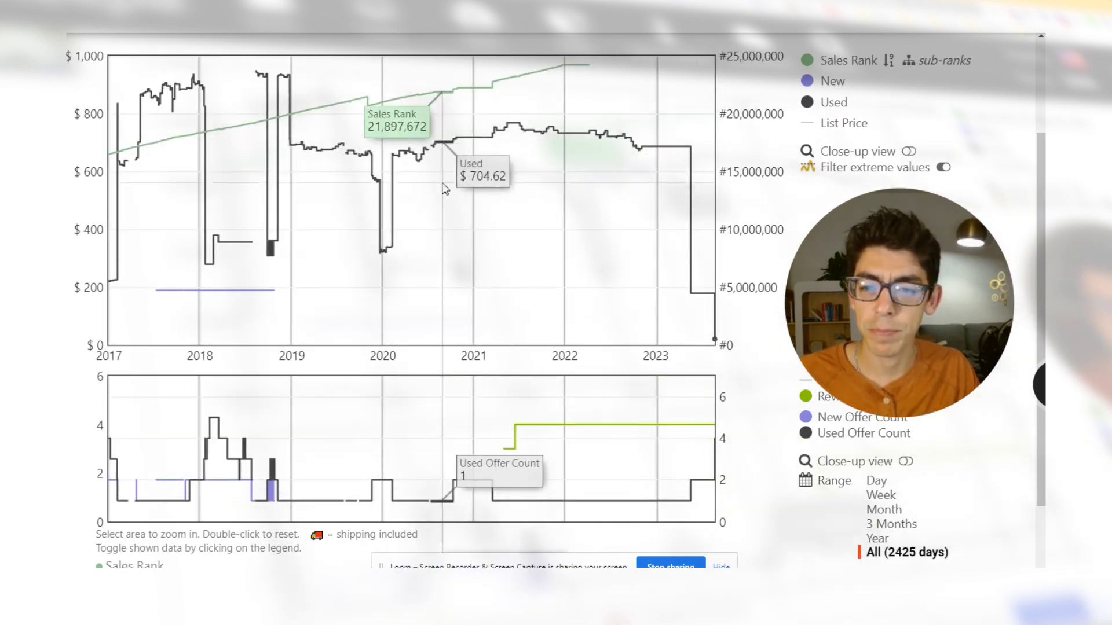
{"action": "scroll", "coordinate": [521, 197], "scroll_direction": "up", "scroll_amount": 1}
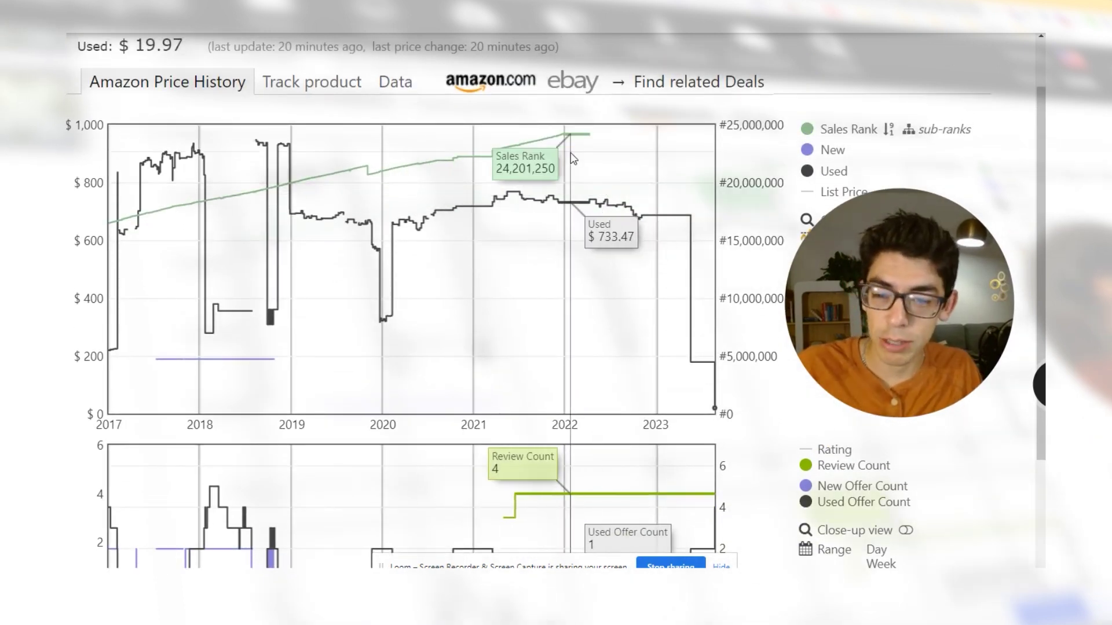
{"action": "scroll", "coordinate": [573, 158], "scroll_direction": "up", "scroll_amount": 1}
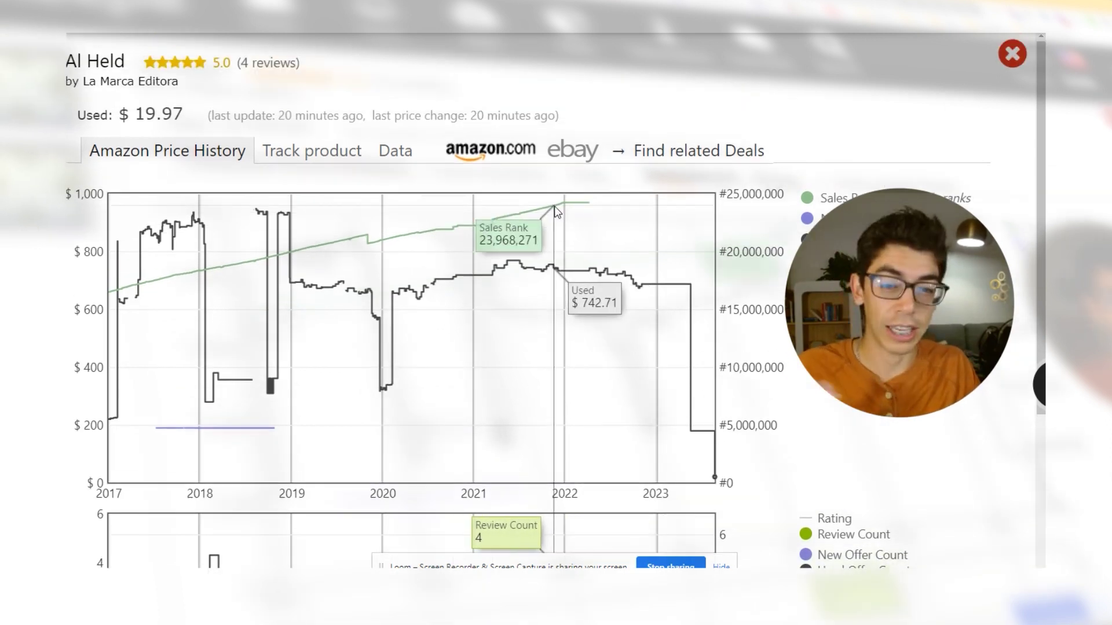
{"action": "scroll", "coordinate": [561, 226], "scroll_direction": "down", "scroll_amount": 2}
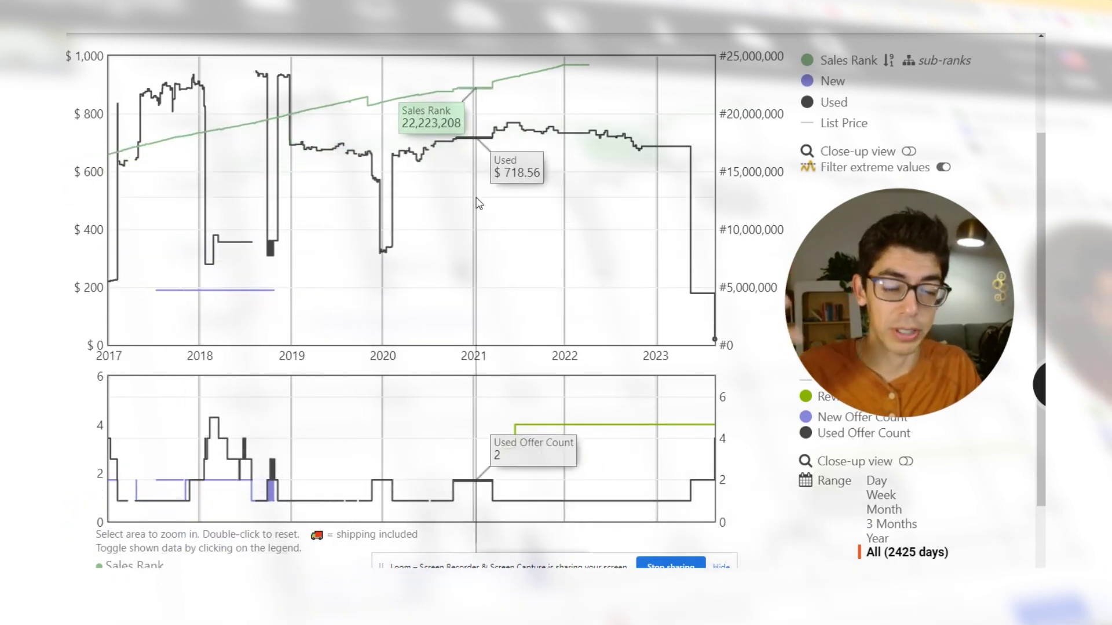
{"action": "scroll", "coordinate": [651, 184], "scroll_direction": "up", "scroll_amount": 2}
{"action": "left_click", "coordinate": [1010, 54]}
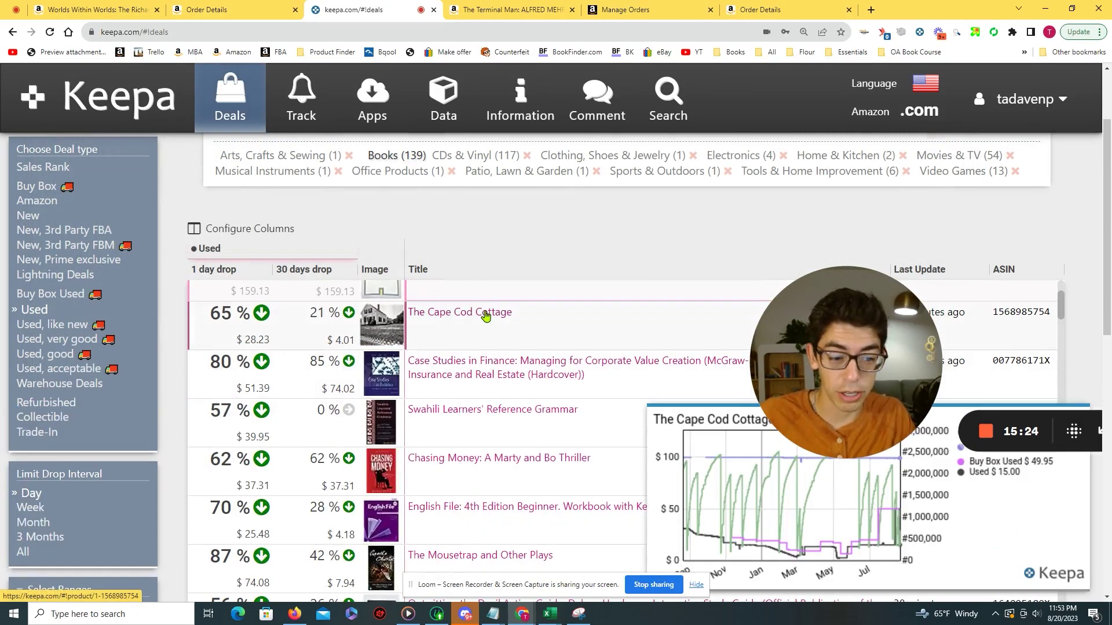
Step: Preview the price charts of the book deals from The Cape Cod Cottage down to New Jersey Country Houses
{"action": "scroll", "coordinate": [457, 365], "scroll_direction": "down", "scroll_amount": 1}
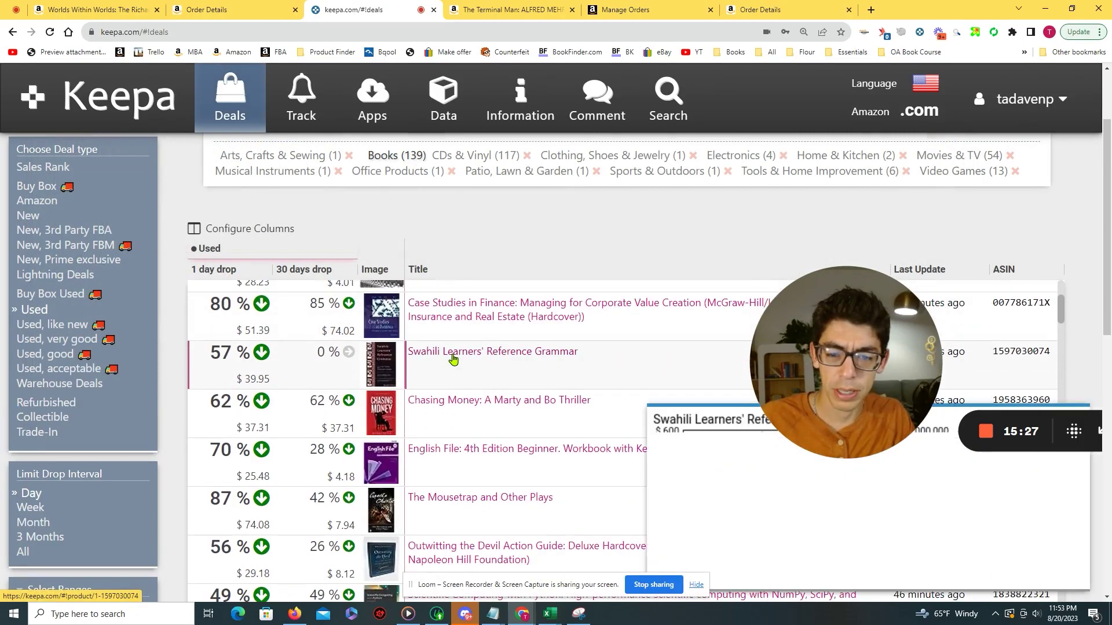
{"action": "scroll", "coordinate": [454, 359], "scroll_direction": "down", "scroll_amount": 1}
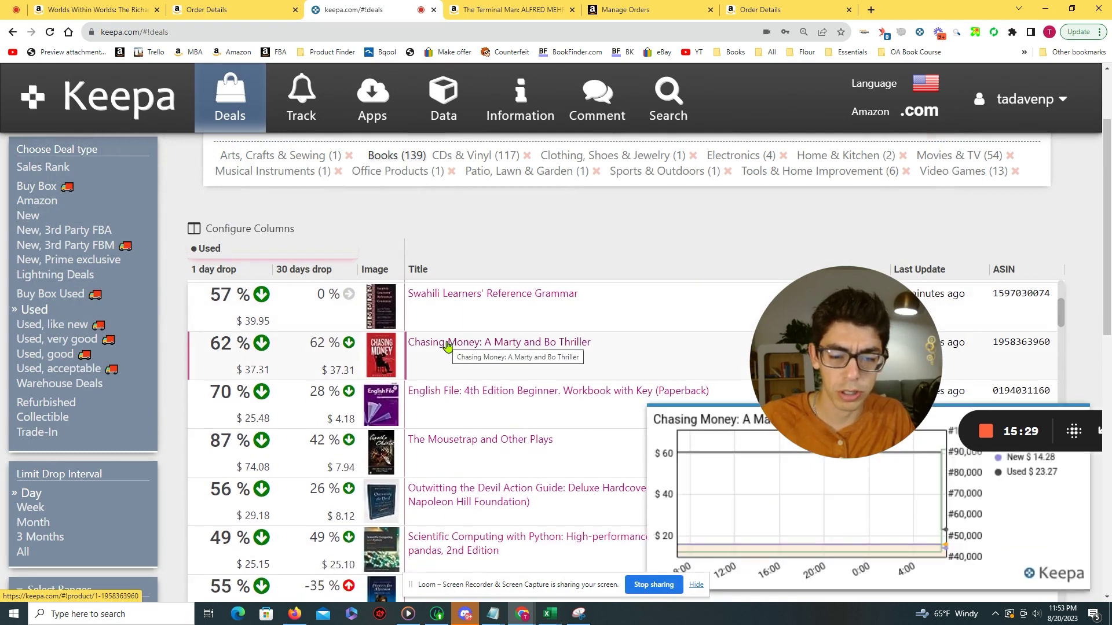
{"action": "scroll", "coordinate": [446, 346], "scroll_direction": "down", "scroll_amount": 1}
{"action": "scroll", "coordinate": [453, 333], "scroll_direction": "down", "scroll_amount": 1}
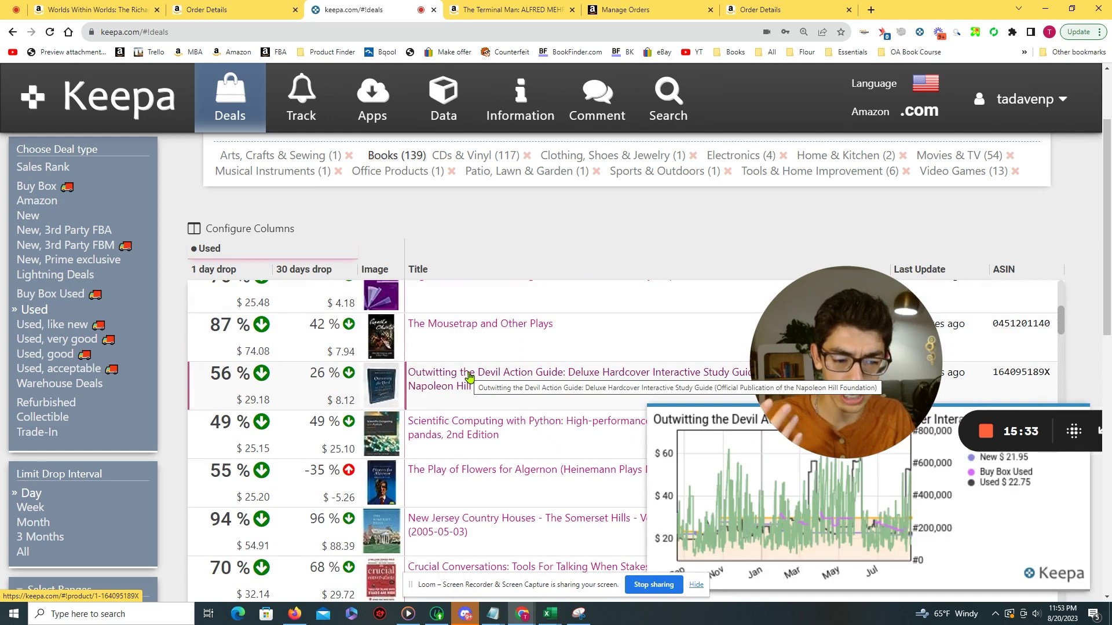
{"action": "scroll", "coordinate": [469, 375], "scroll_direction": "down", "scroll_amount": 1}
{"action": "scroll", "coordinate": [466, 365], "scroll_direction": "down", "scroll_amount": 1}
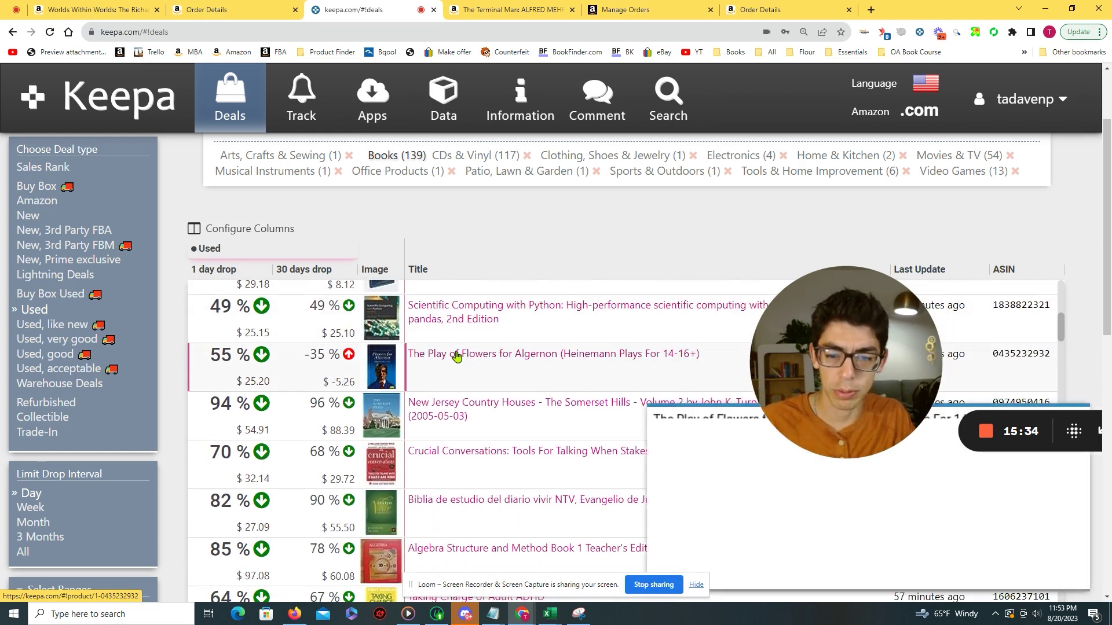
{"action": "scroll", "coordinate": [456, 355], "scroll_direction": "down", "scroll_amount": 1}
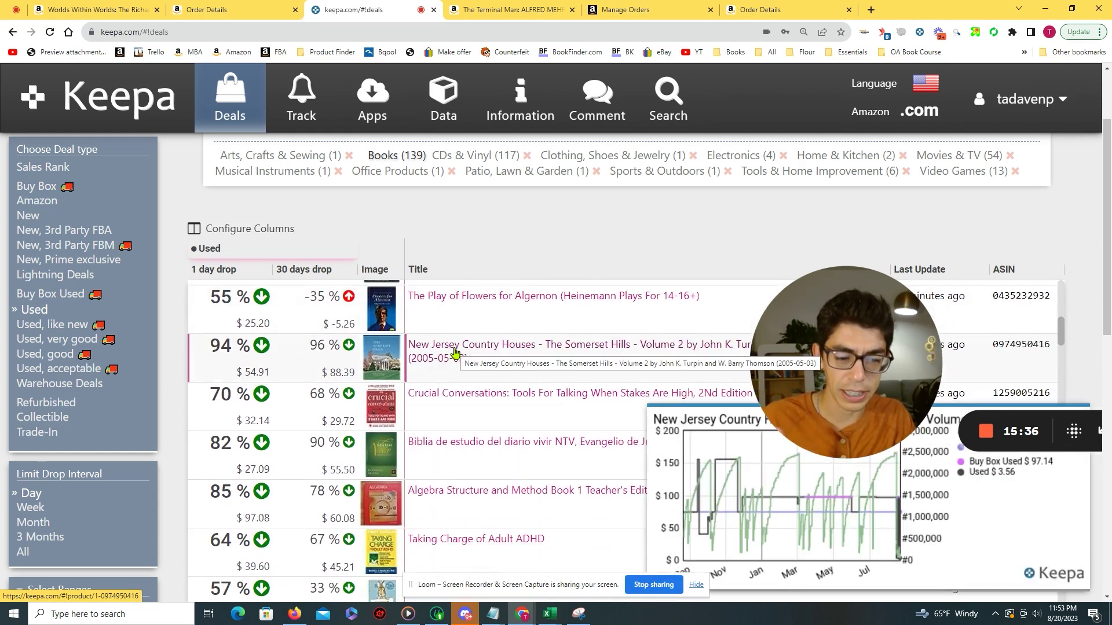
Step: Open the price history of New Jersey Country Houses - The Somerset Hills - Volume 2 and examine its chart zoomed into about August 11–20
{"action": "left_click", "coordinate": [456, 353]}
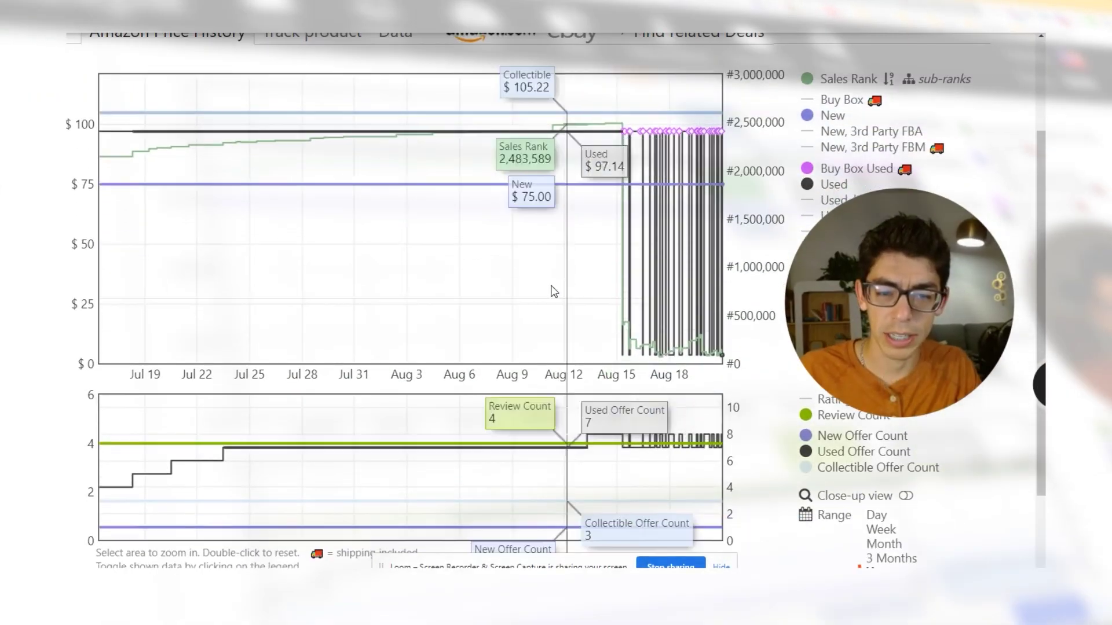
{"action": "left_click_drag", "start_coordinate": [551, 291], "coordinate": [729, 301]}
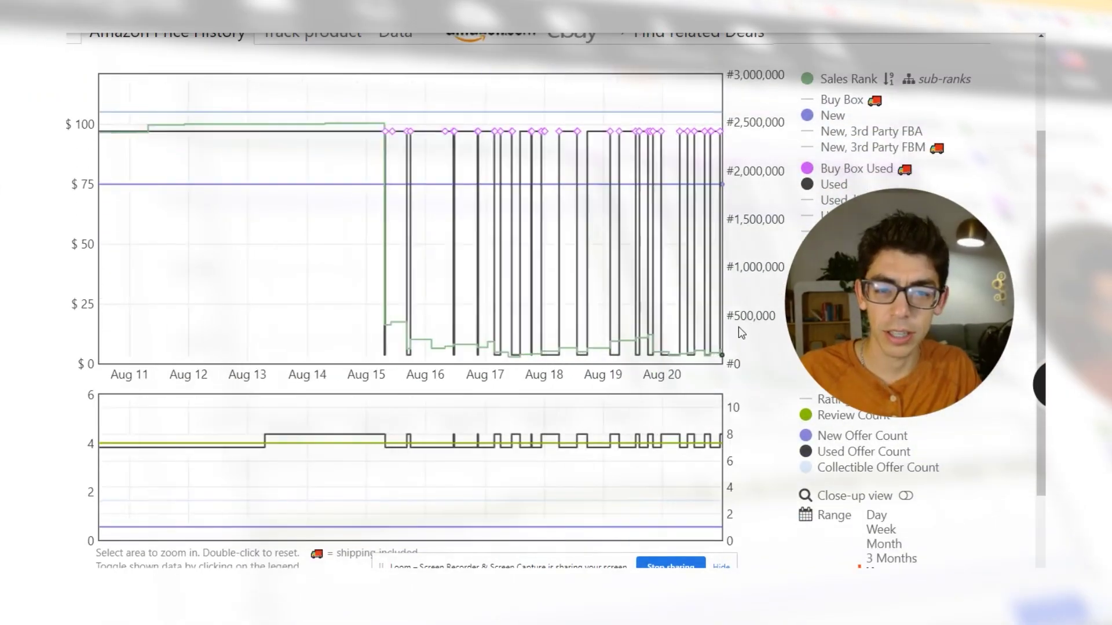
{"action": "scroll", "coordinate": [408, 244], "scroll_direction": "up", "scroll_amount": 1}
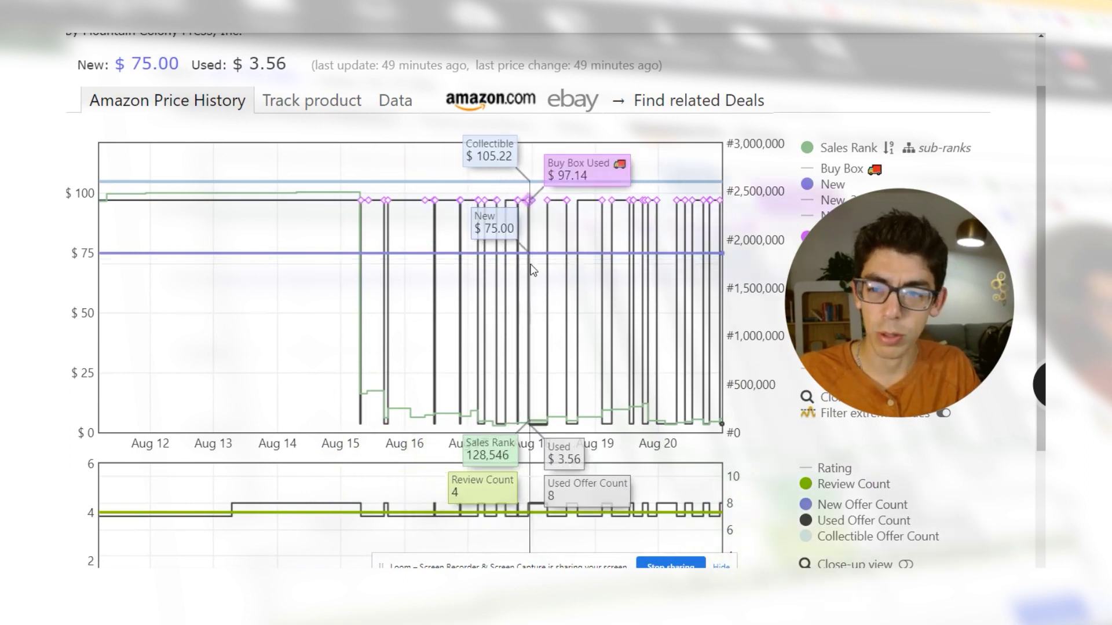
{"action": "scroll", "coordinate": [510, 249], "scroll_direction": "up", "scroll_amount": 1}
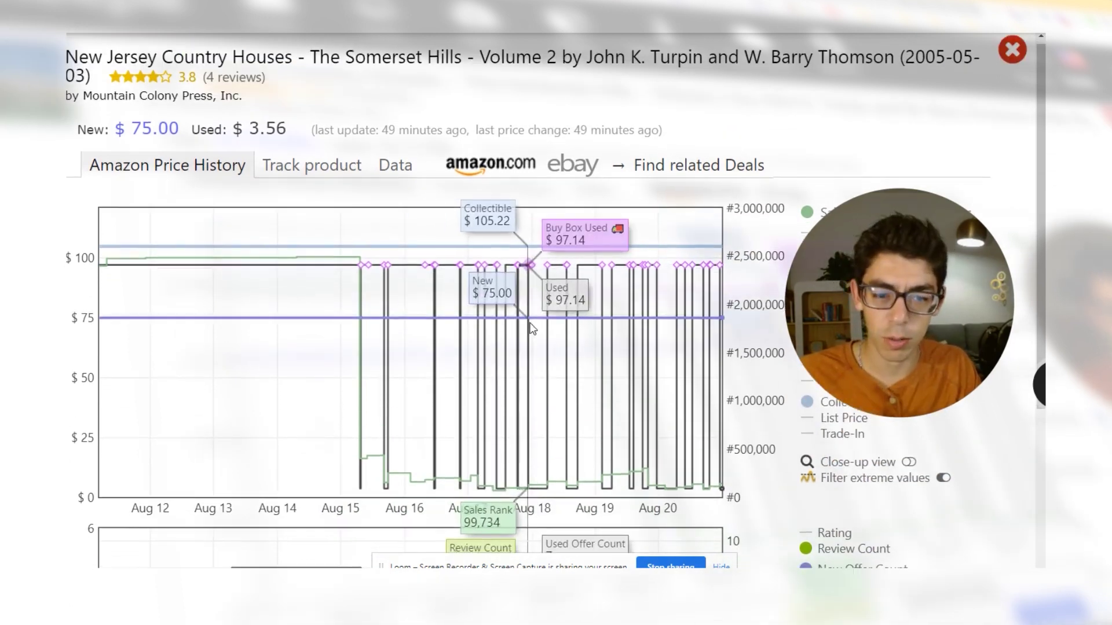
{"action": "scroll", "coordinate": [559, 289], "scroll_direction": "down", "scroll_amount": 2}
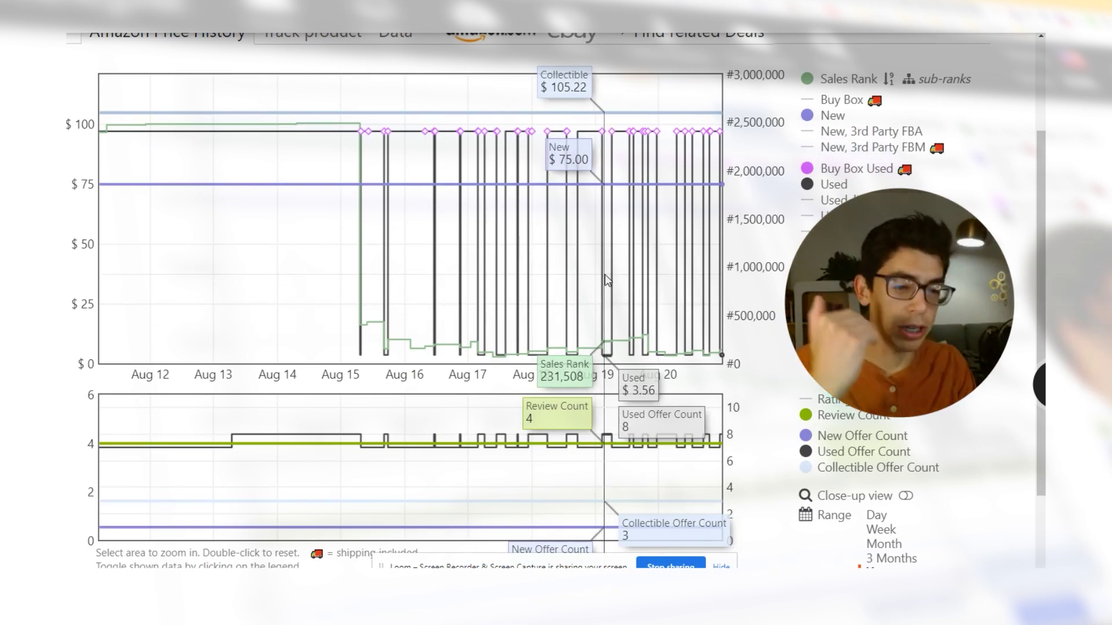
{"action": "scroll", "coordinate": [637, 290], "scroll_direction": "down", "scroll_amount": 1}
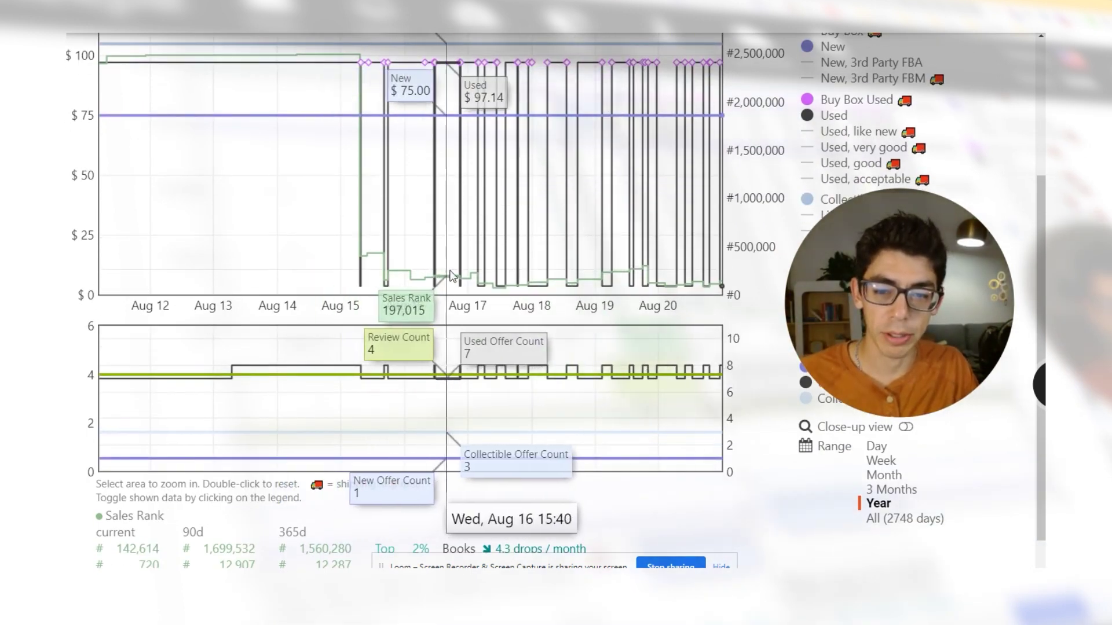
Step: Show the full price history of New Jersey Country Houses and examine its chart zoomed into about July–August, resetting the zoom at the end
{"action": "left_click", "coordinate": [895, 519]}
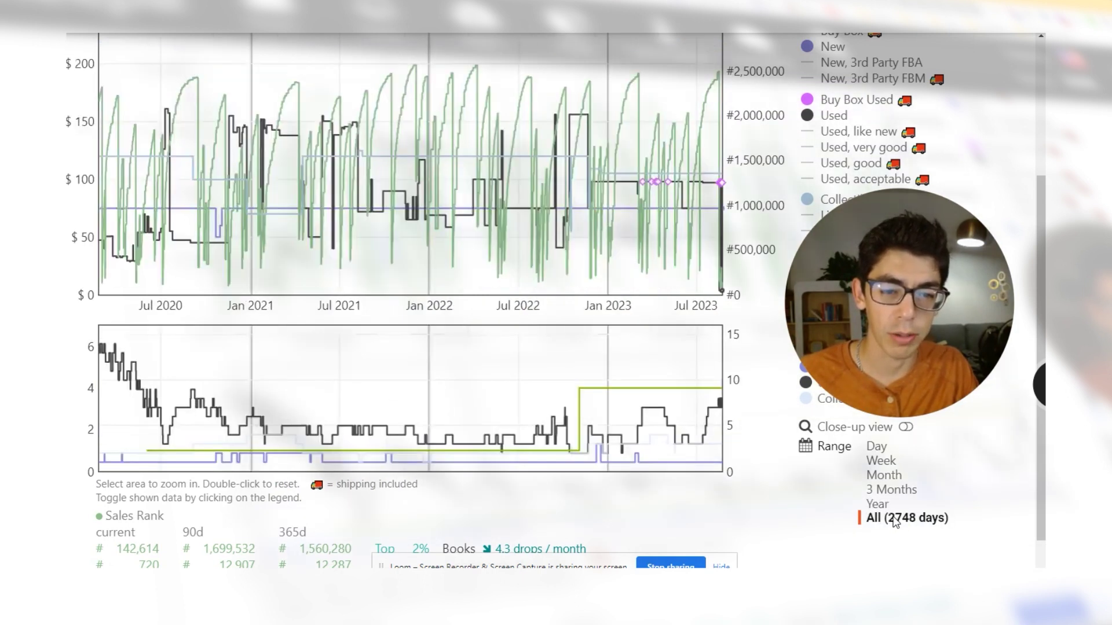
{"action": "left_click_drag", "start_coordinate": [591, 249], "coordinate": [666, 258]}
{"action": "scroll", "coordinate": [637, 278], "scroll_direction": "up", "scroll_amount": 1}
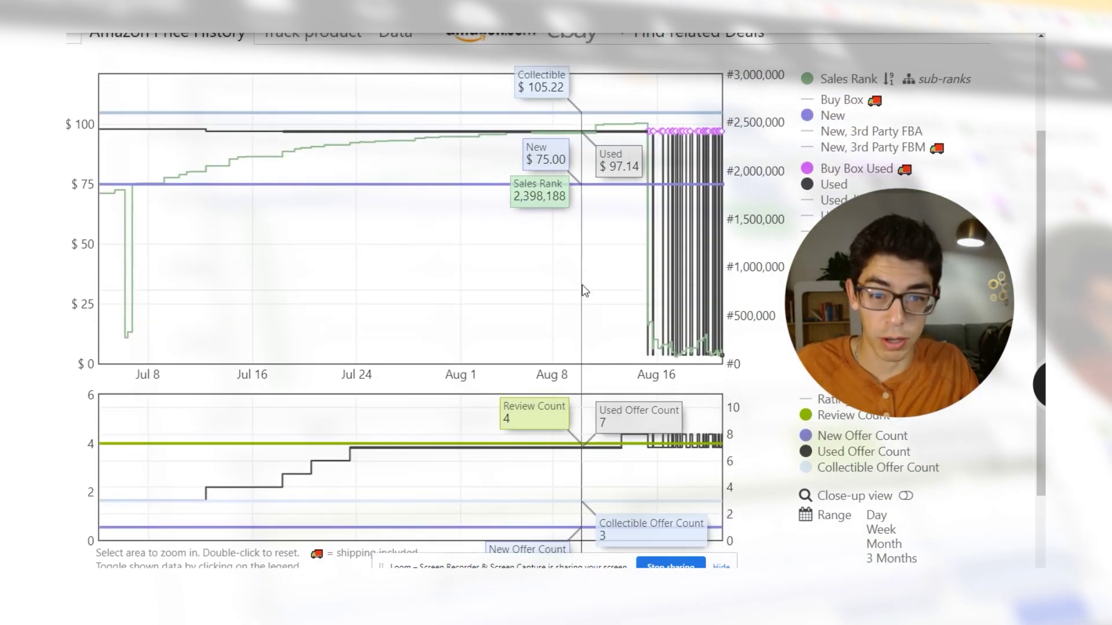
{"action": "double_click", "coordinate": [583, 289]}
{"action": "scroll", "coordinate": [579, 287], "scroll_direction": "up", "scroll_amount": 2}
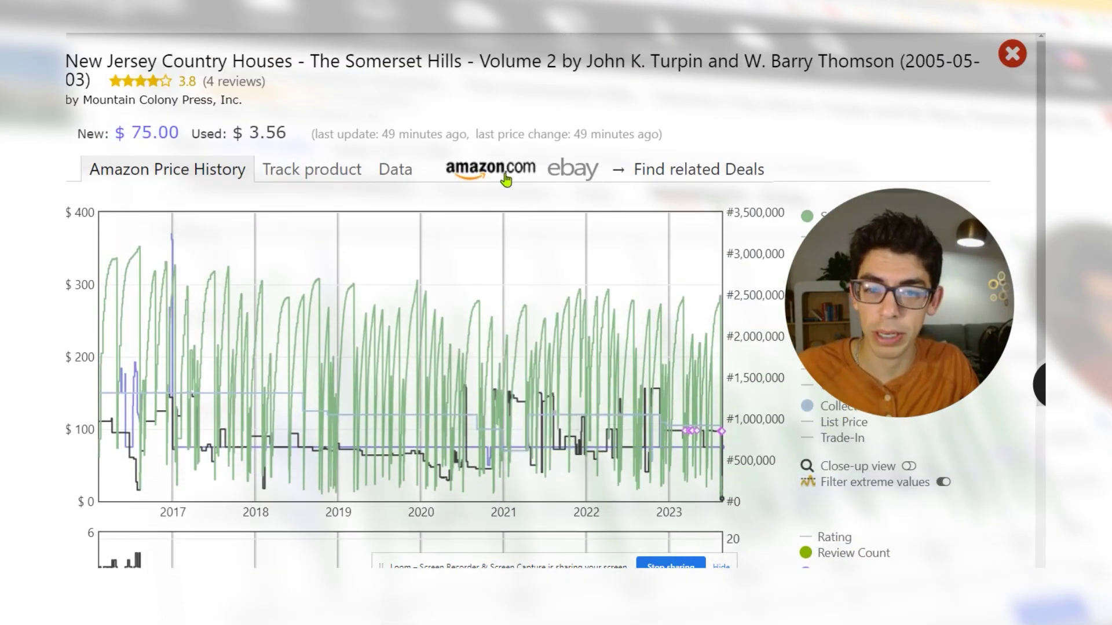
Step: Open the Amazon listing of New Jersey Country Houses, review its used and new offers, and close the offers view
{"action": "left_click", "coordinate": [491, 168]}
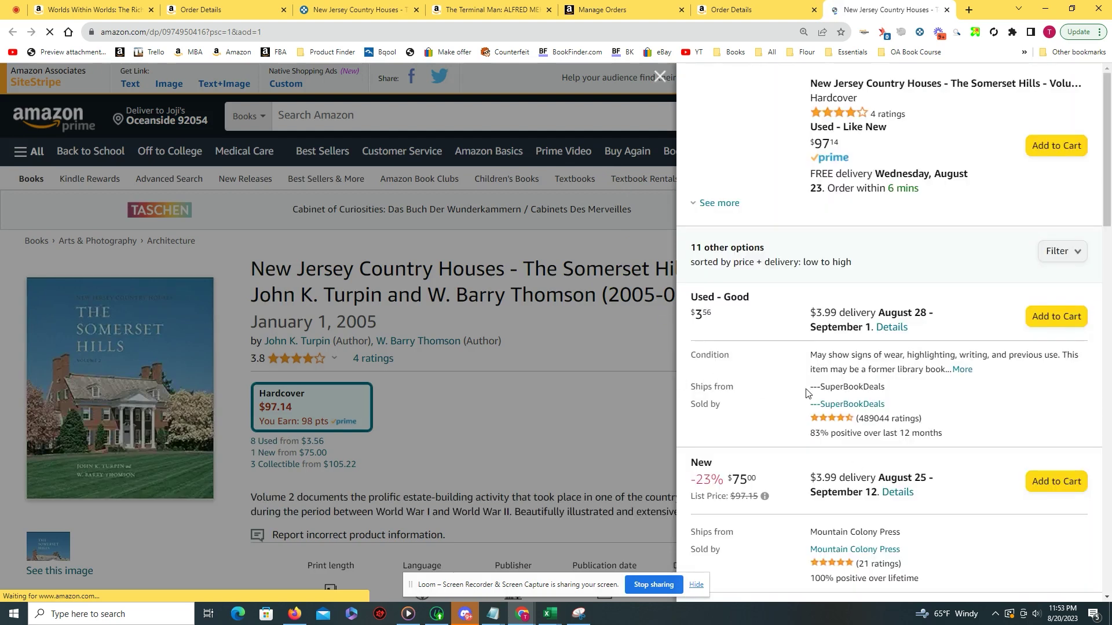
{"action": "scroll", "coordinate": [828, 388], "scroll_direction": "down", "scroll_amount": 1}
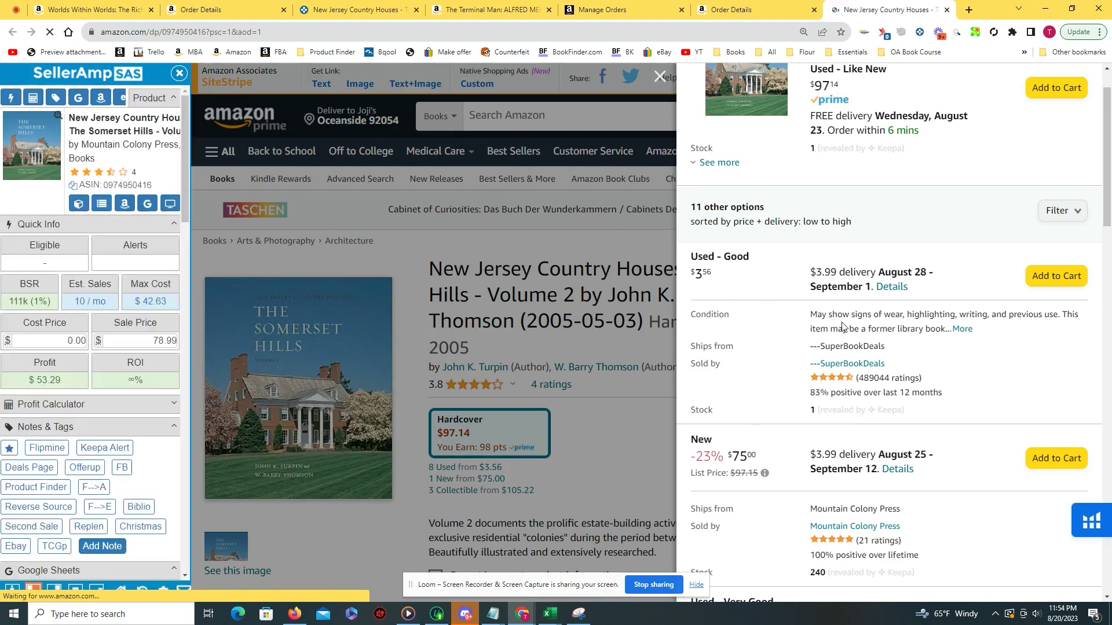
{"action": "left_click_drag", "start_coordinate": [679, 402], "coordinate": [585, 285]}
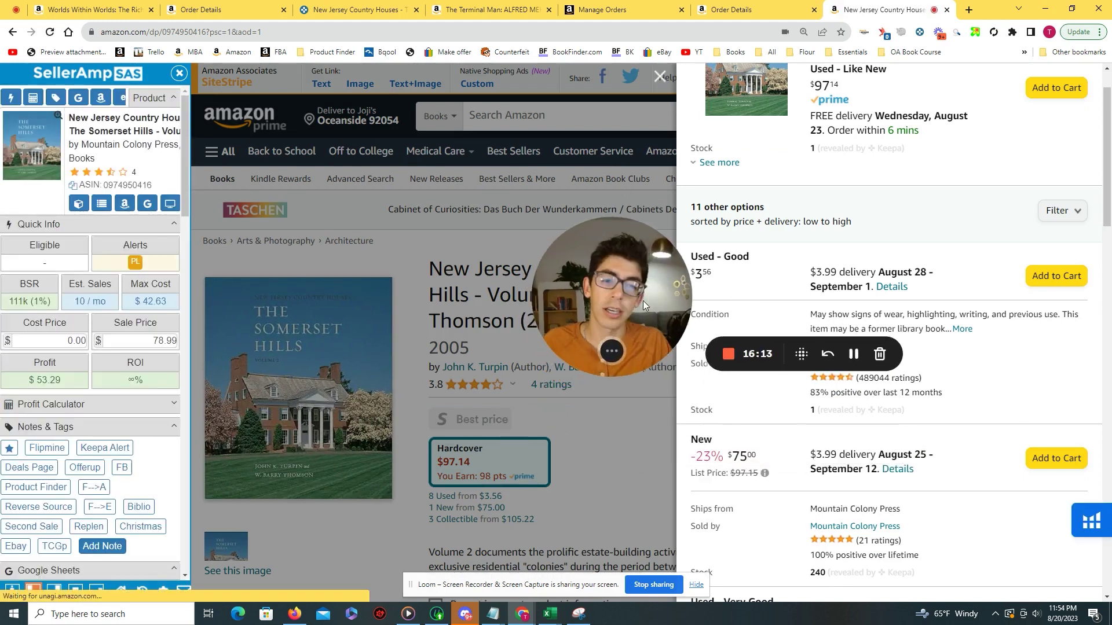
{"action": "left_click", "coordinate": [548, 387]}
{"action": "left_click_drag", "start_coordinate": [634, 329], "coordinate": [511, 448]}
Step: Examine the Keepa chart on the Amazon listing zoomed into about August 15–20 and over the one-year range
{"action": "left_click_drag", "start_coordinate": [680, 318], "coordinate": [715, 319]}
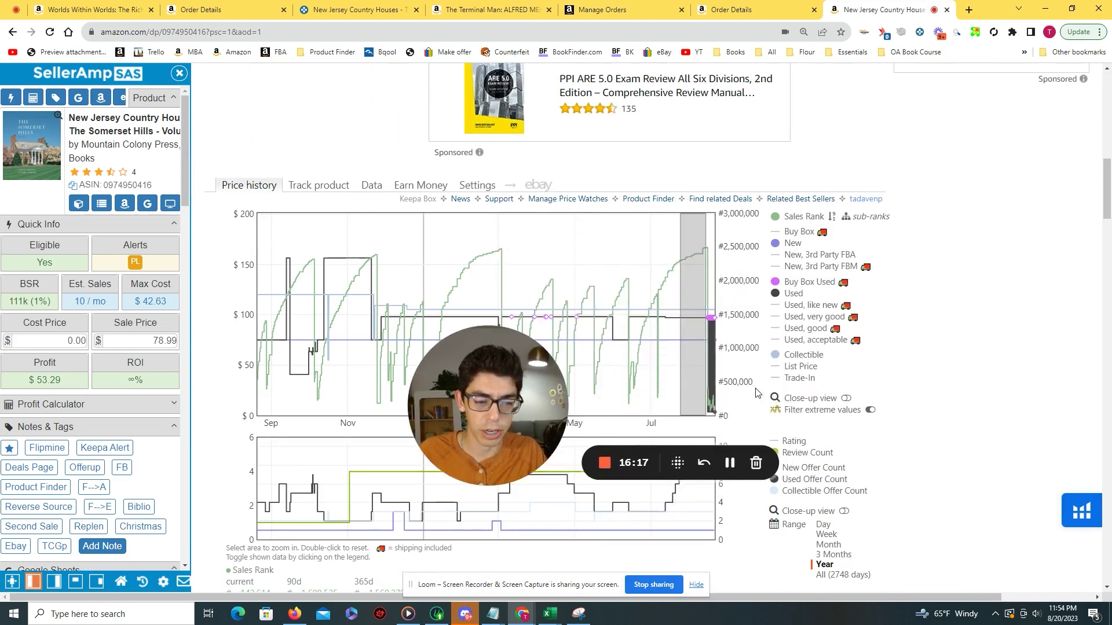
{"action": "left_click_drag", "start_coordinate": [603, 320], "coordinate": [715, 320]}
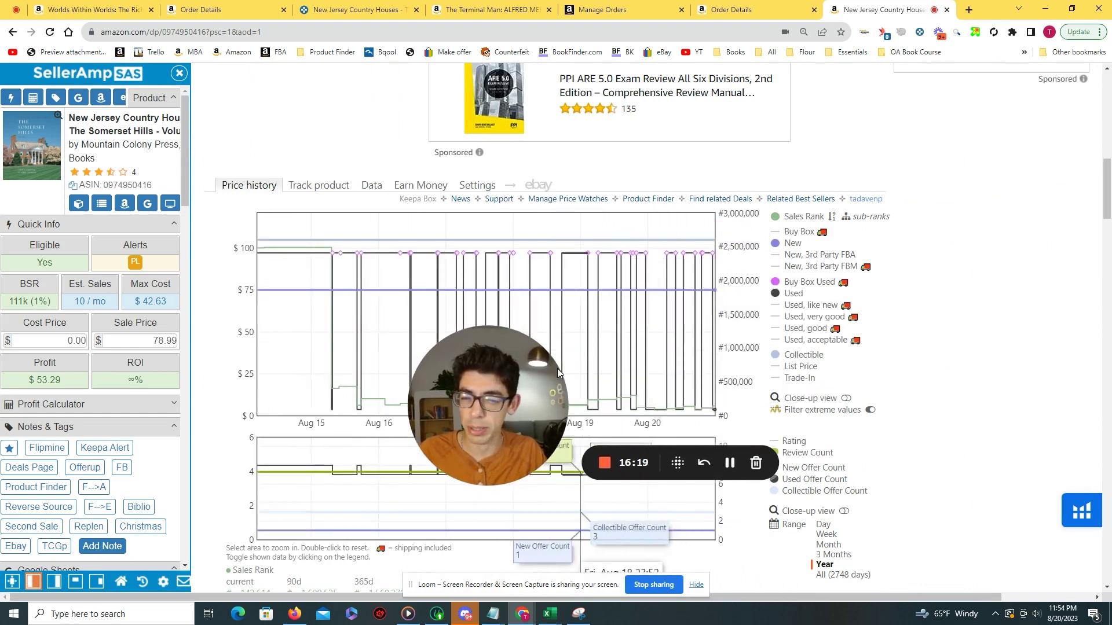
{"action": "left_click_drag", "start_coordinate": [557, 369], "coordinate": [874, 298]}
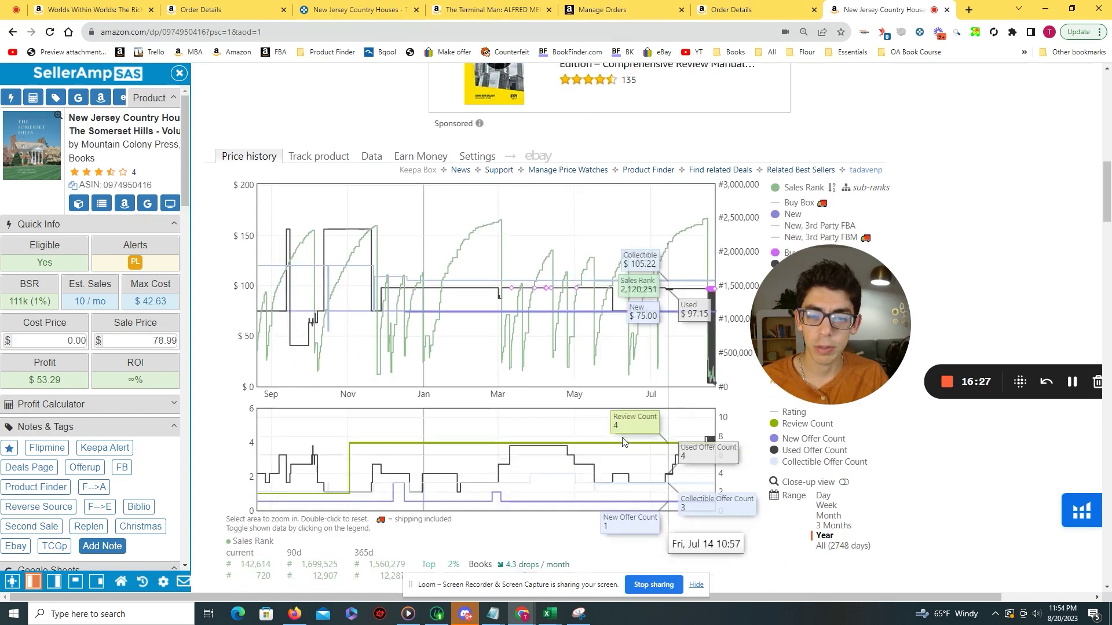
{"action": "scroll", "coordinate": [591, 366], "scroll_direction": "down", "scroll_amount": 1}
{"action": "scroll", "coordinate": [752, 440], "scroll_direction": "down", "scroll_amount": 1}
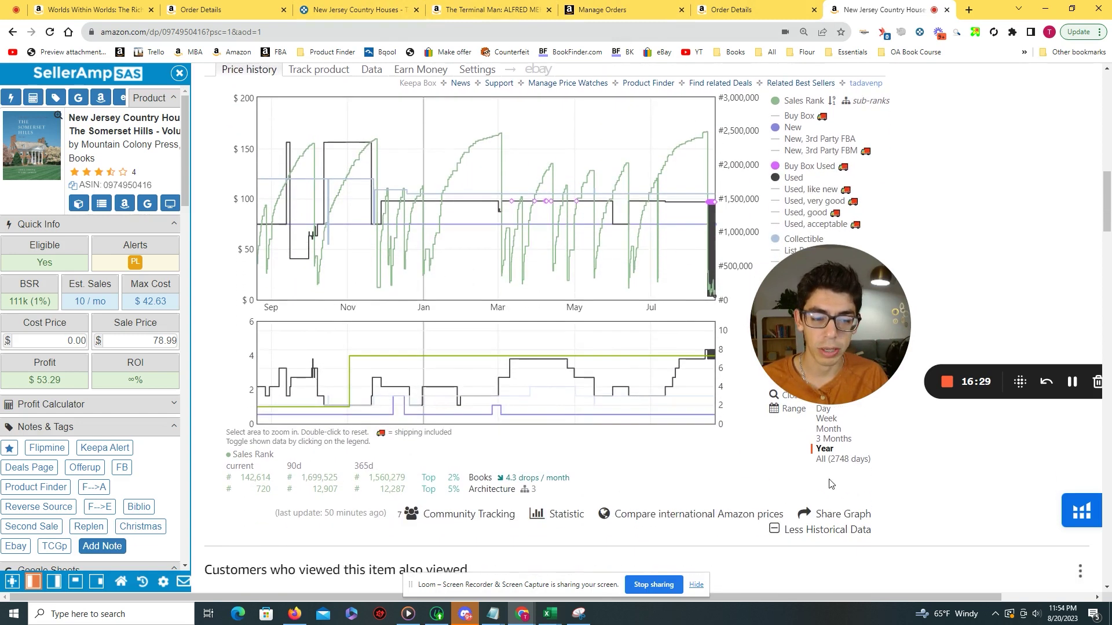
{"action": "left_click", "coordinate": [832, 459]}
{"action": "left_click", "coordinate": [825, 449]}
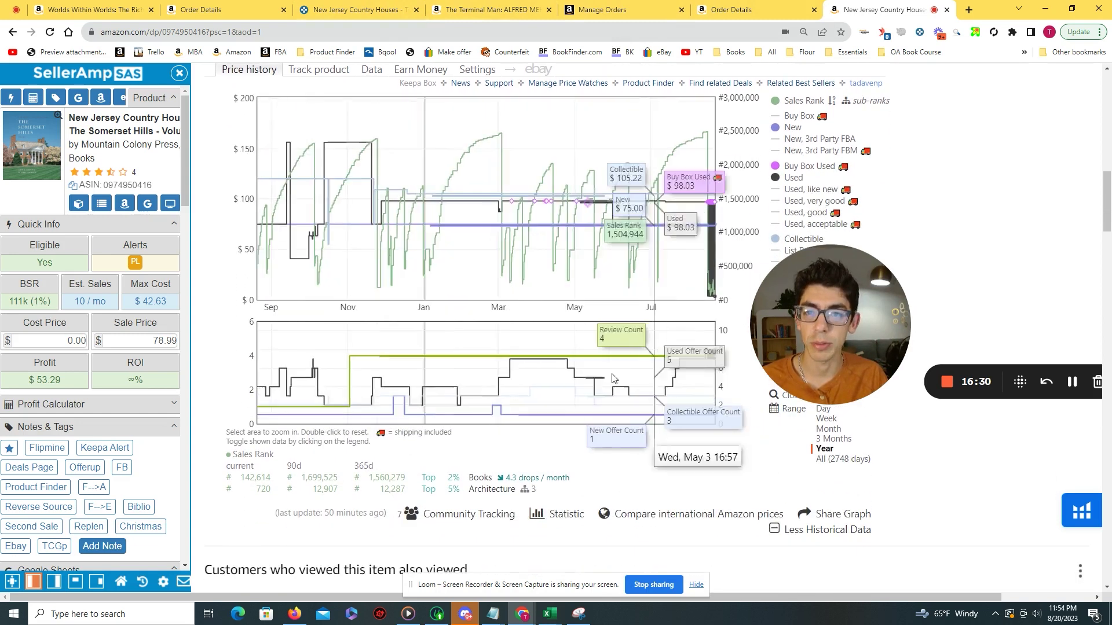
Step: Return to the Keepa deals list and preview the book price charts from Biblia de estudio del diario vivir down to Taking Charge of Adult ADHD
{"action": "left_click", "coordinate": [351, 5]}
{"action": "left_click", "coordinate": [939, 154]}
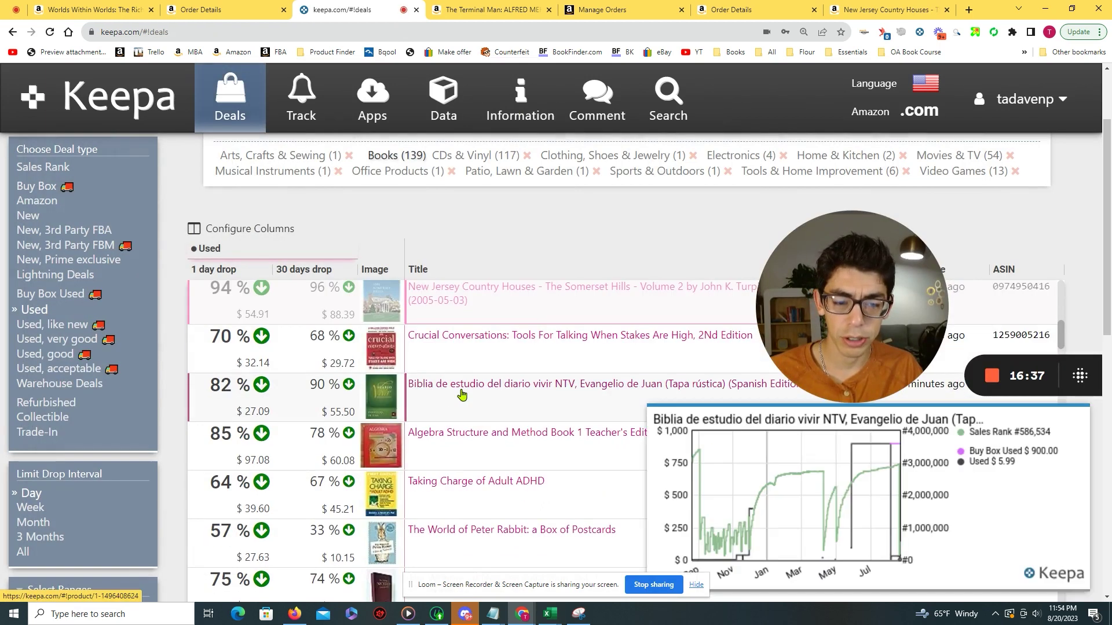
{"action": "scroll", "coordinate": [461, 393], "scroll_direction": "down", "scroll_amount": 1}
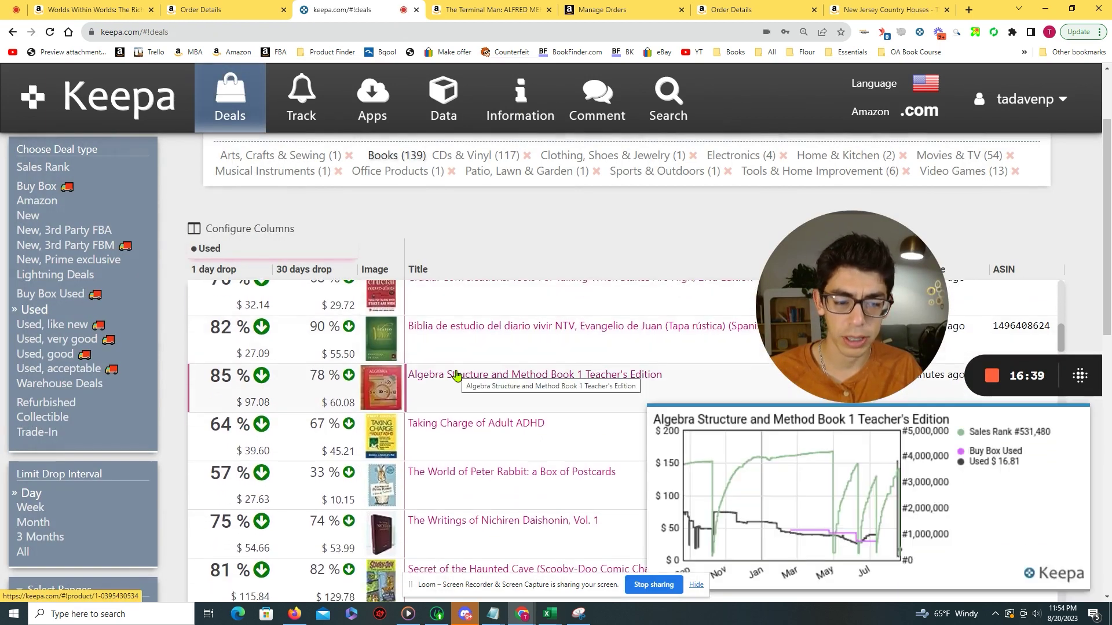
{"action": "scroll", "coordinate": [456, 377], "scroll_direction": "down", "scroll_amount": 1}
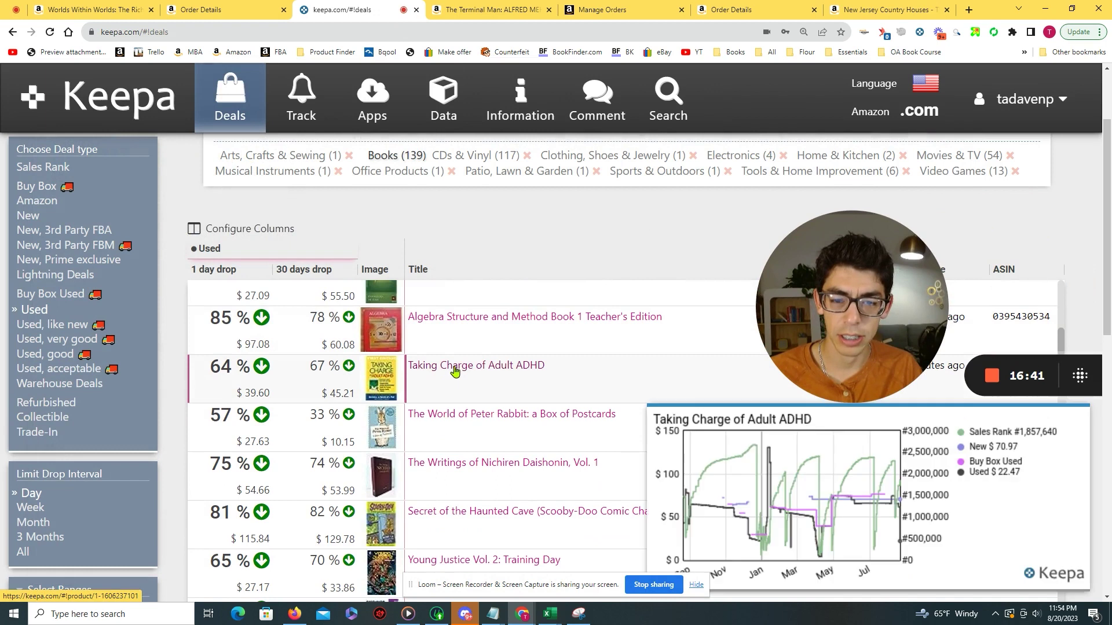
{"action": "scroll", "coordinate": [455, 371], "scroll_direction": "down", "scroll_amount": 1}
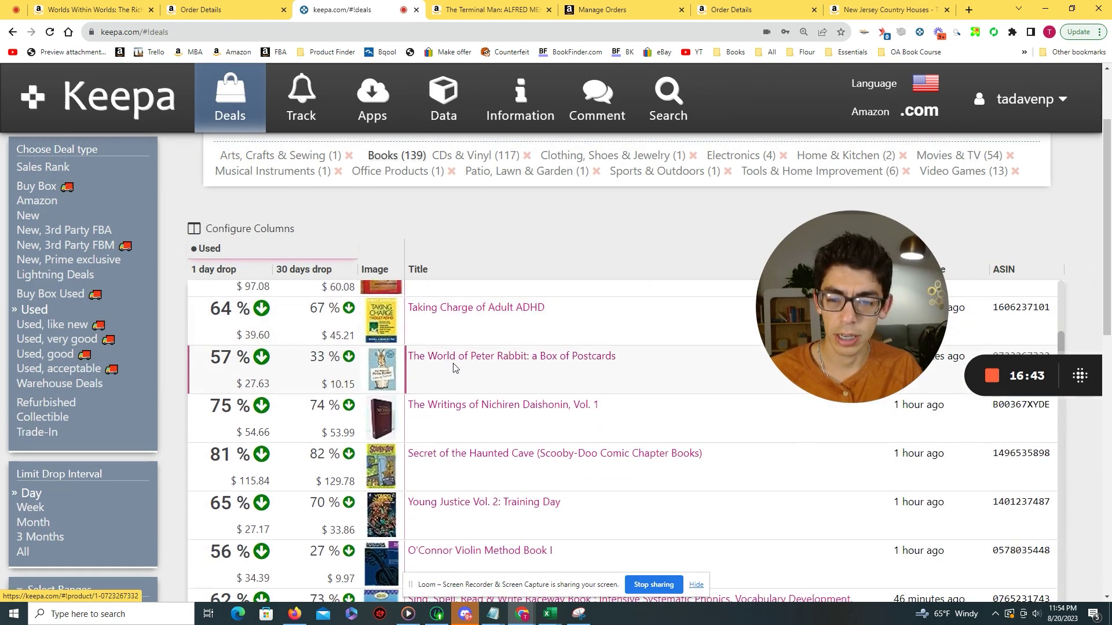
Step: Open the price history of Taking Charge of Adult ADHD, zoom its chart into about August 17–20, and reset the zoom
{"action": "left_click", "coordinate": [467, 323]}
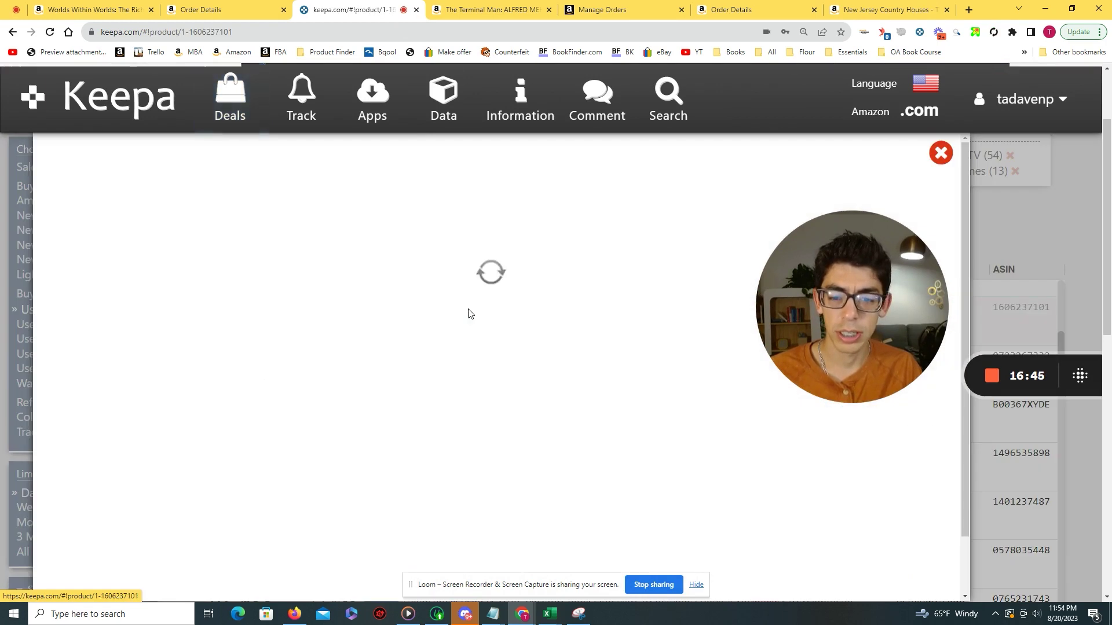
{"action": "scroll", "coordinate": [642, 359], "scroll_direction": "down", "scroll_amount": 1}
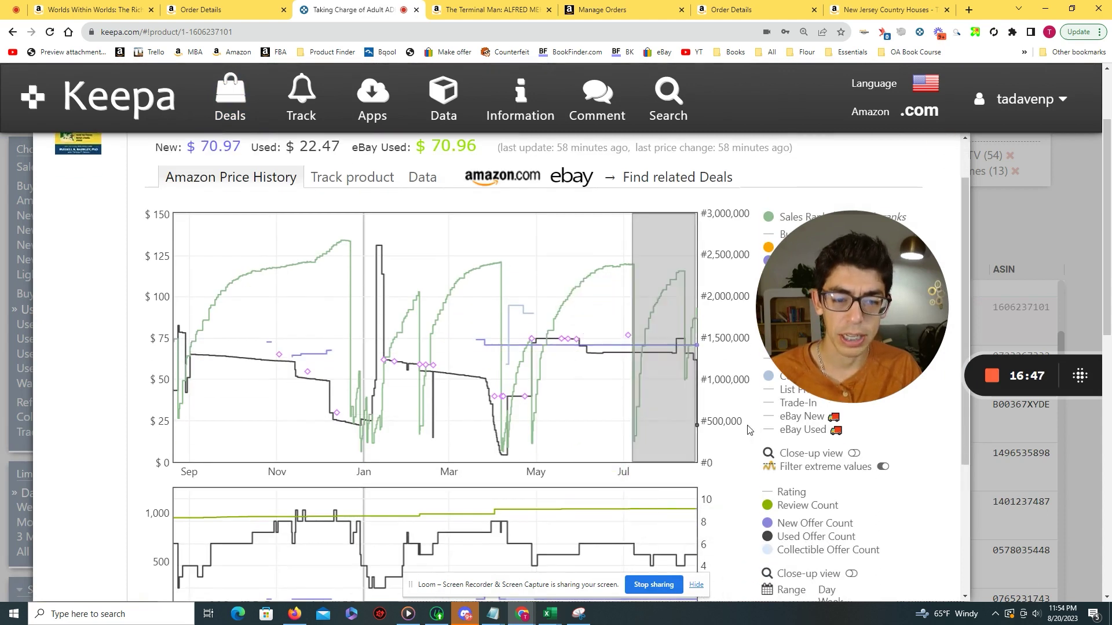
{"action": "left_click_drag", "start_coordinate": [646, 368], "coordinate": [691, 366]}
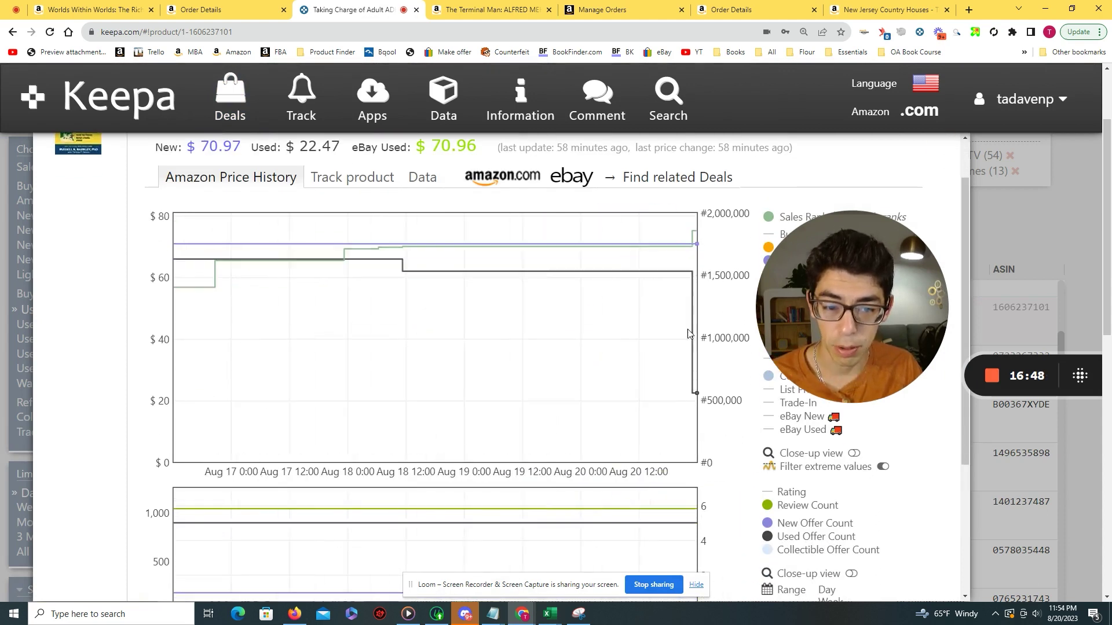
{"action": "double_click", "coordinate": [691, 366]}
{"action": "scroll", "coordinate": [506, 403], "scroll_direction": "down", "scroll_amount": 1}
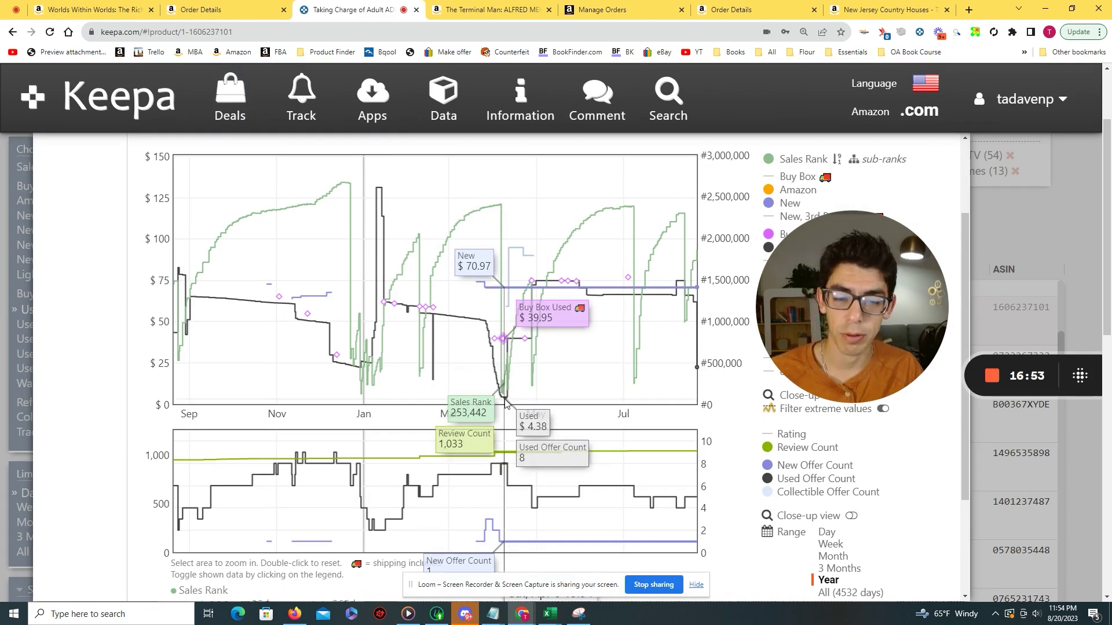
Step: Show the full price history of Taking Charge of Adult ADHD, return to the one-year range, and close the product view
{"action": "left_click", "coordinate": [844, 593]}
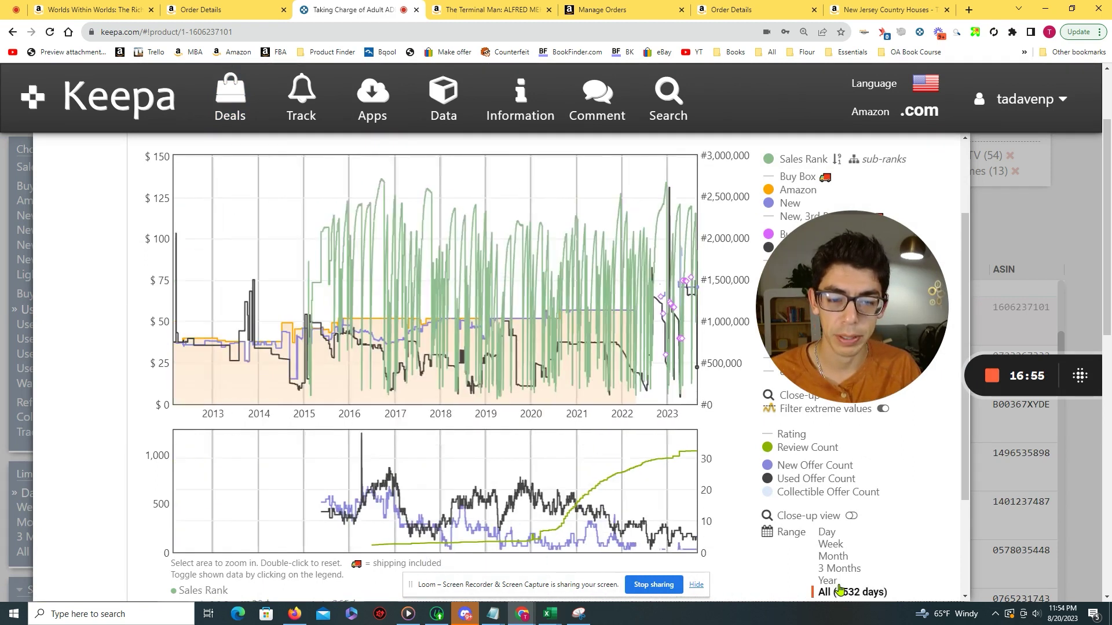
{"action": "left_click", "coordinate": [828, 580]}
{"action": "scroll", "coordinate": [828, 579], "scroll_direction": "up", "scroll_amount": 1}
{"action": "key", "text": "Escape"}
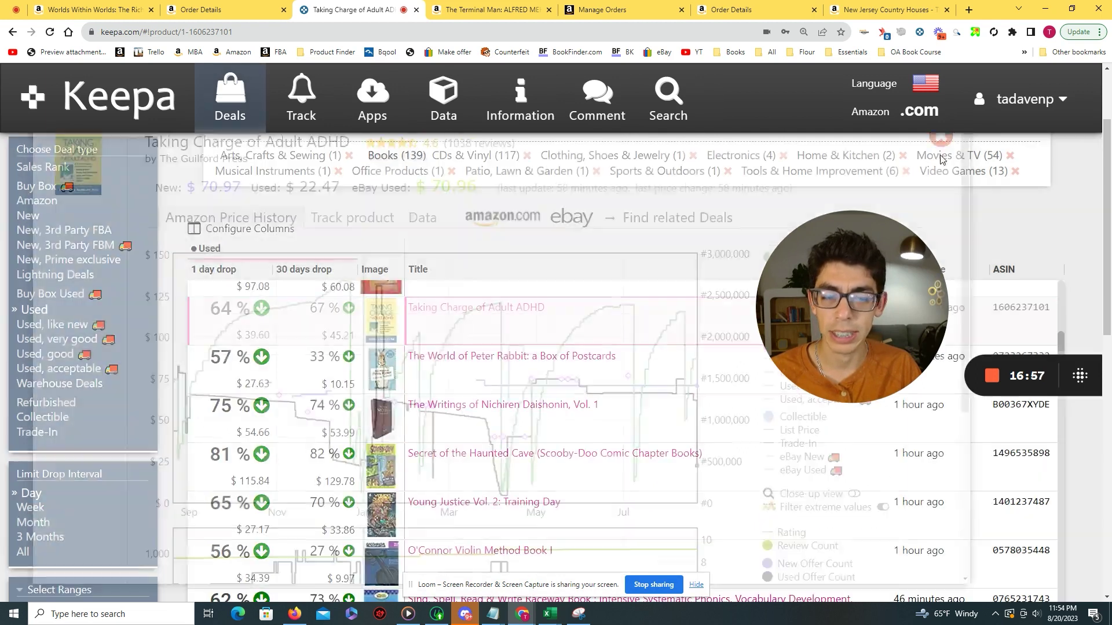
Step: Open the price history of The Writings of Nichiren Daishonin, Vol. 1 and examine its full history zoomed into about 2021–2023
{"action": "mouse_move", "coordinate": [472, 308]}
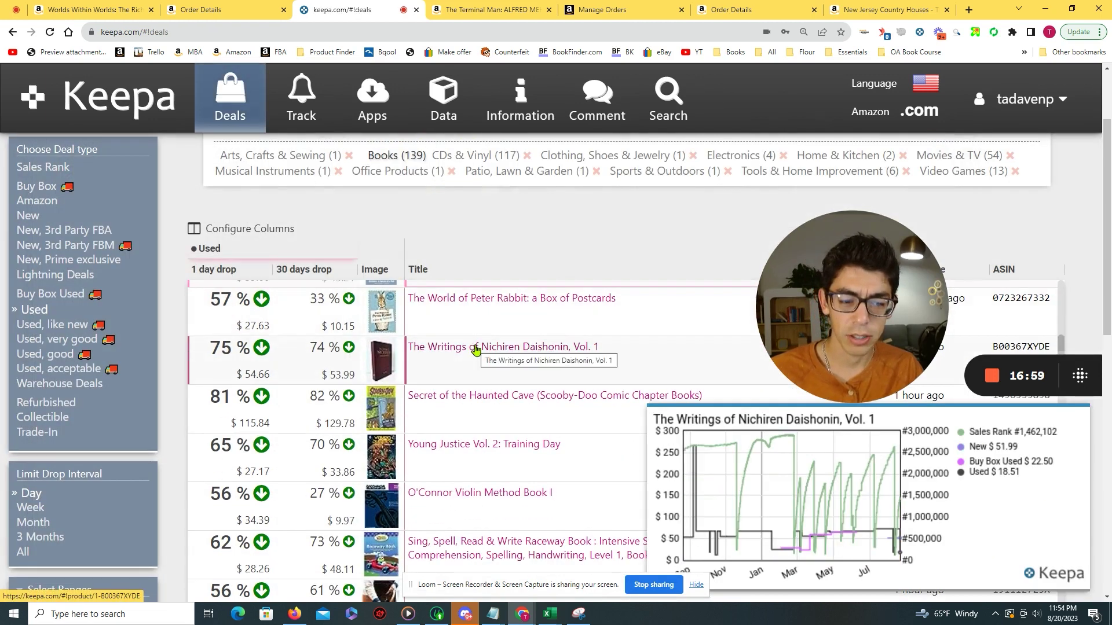
{"action": "left_click", "coordinate": [475, 348]}
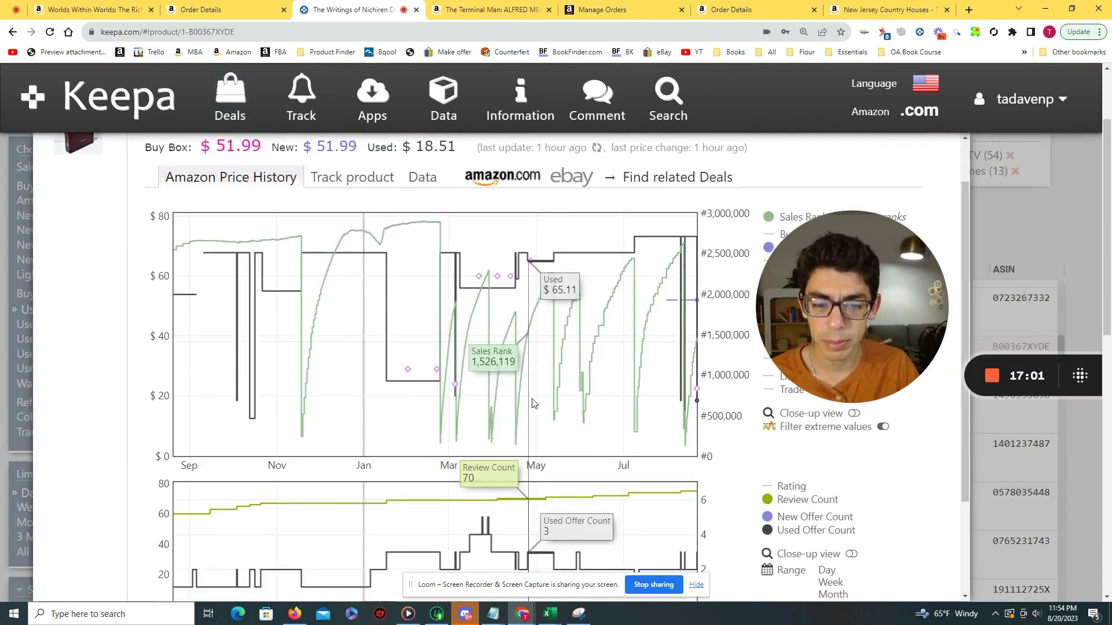
{"action": "scroll", "coordinate": [607, 397], "scroll_direction": "up", "scroll_amount": 1}
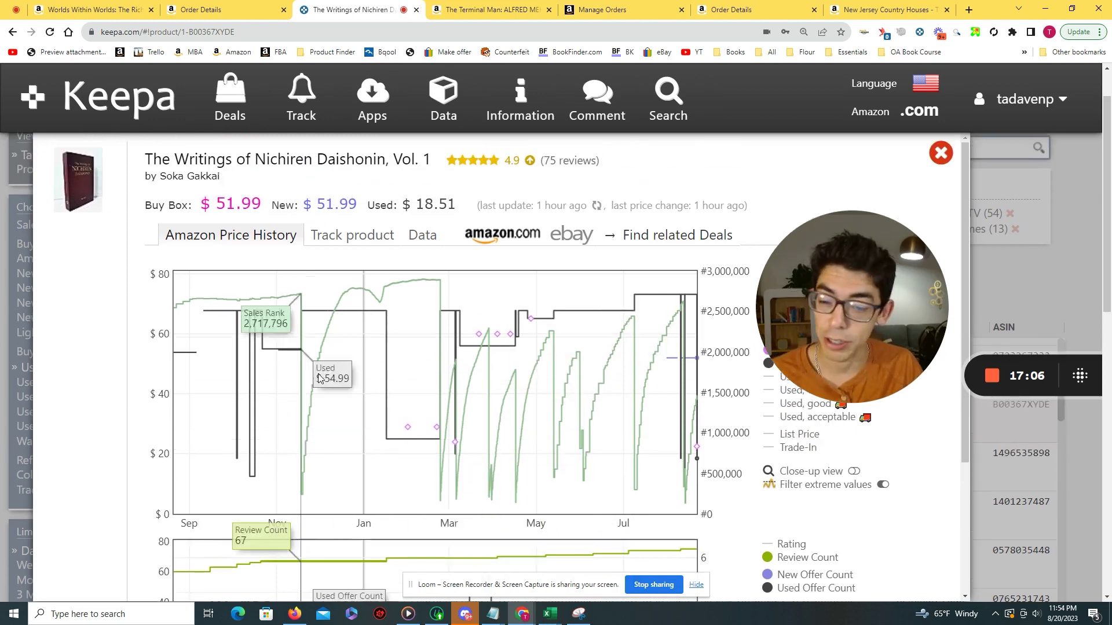
{"action": "scroll", "coordinate": [318, 378], "scroll_direction": "down", "scroll_amount": 2}
{"action": "left_click", "coordinate": [846, 573]}
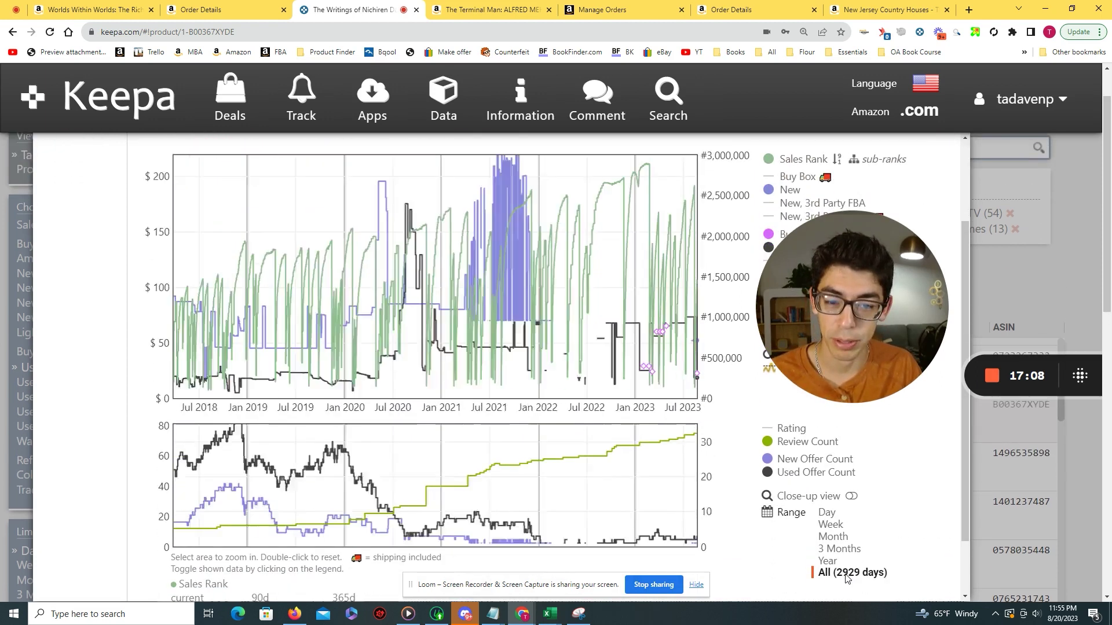
{"action": "left_click_drag", "start_coordinate": [531, 365], "coordinate": [695, 373]}
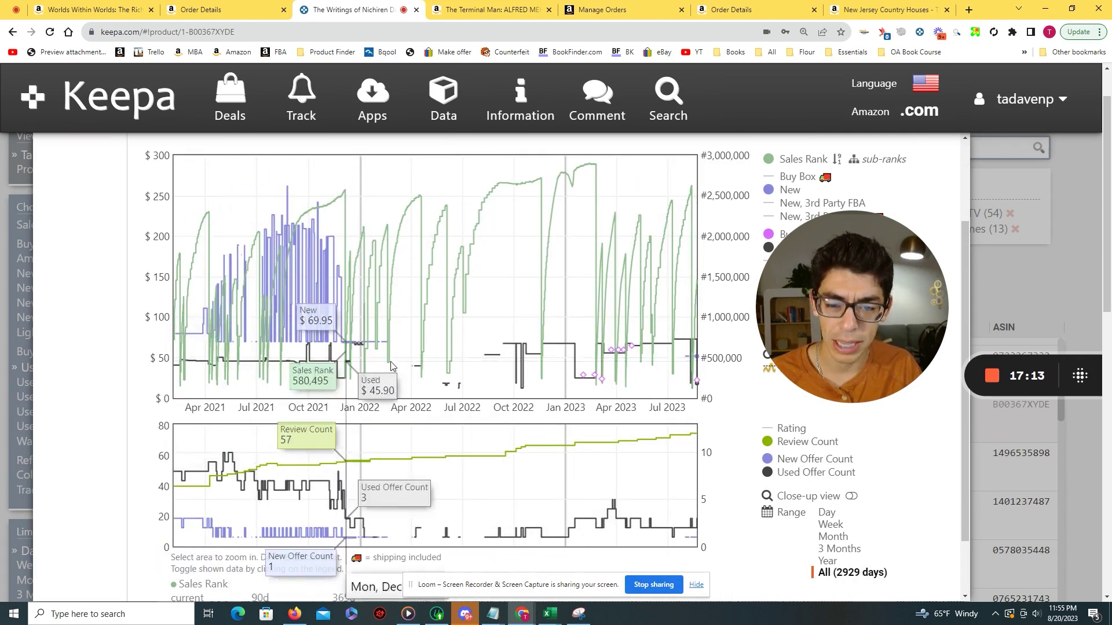
{"action": "scroll", "coordinate": [814, 521], "scroll_direction": "down", "scroll_amount": 1}
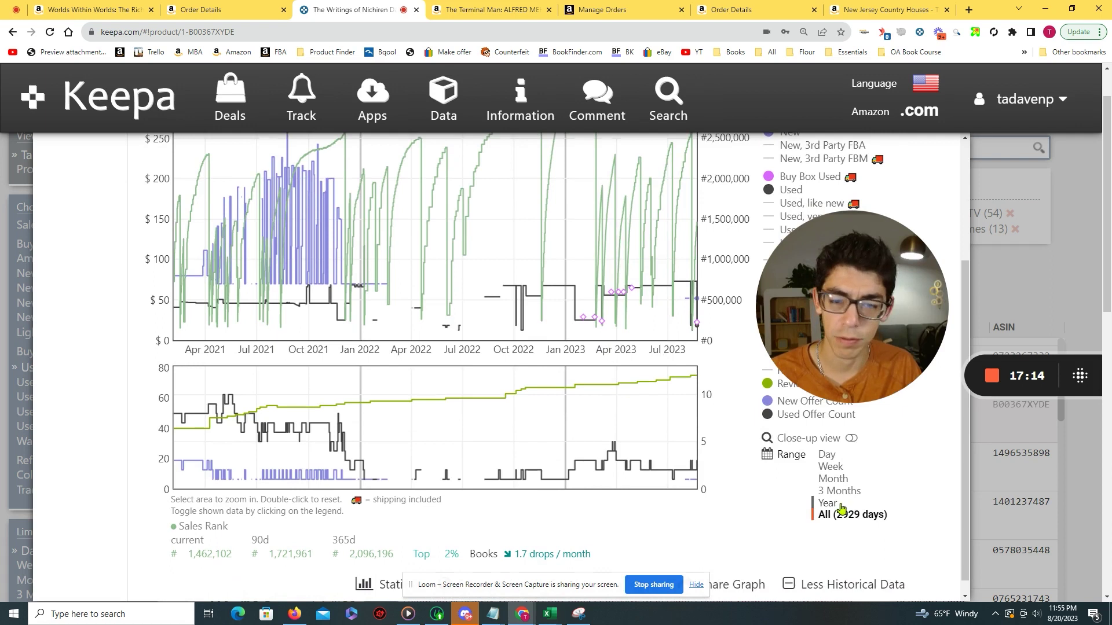
Step: Return the chart to the one-year range and examine it zoomed into about August 18–20
{"action": "left_click", "coordinate": [840, 505]}
{"action": "scroll", "coordinate": [658, 355], "scroll_direction": "up", "scroll_amount": 1}
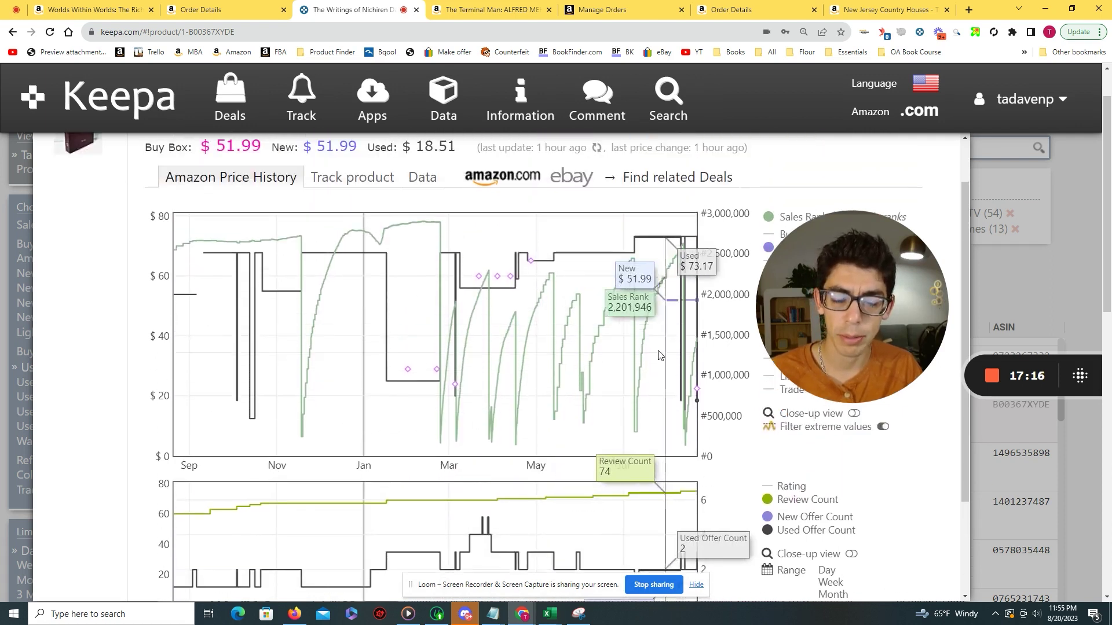
{"action": "scroll", "coordinate": [659, 355], "scroll_direction": "up", "scroll_amount": 5}
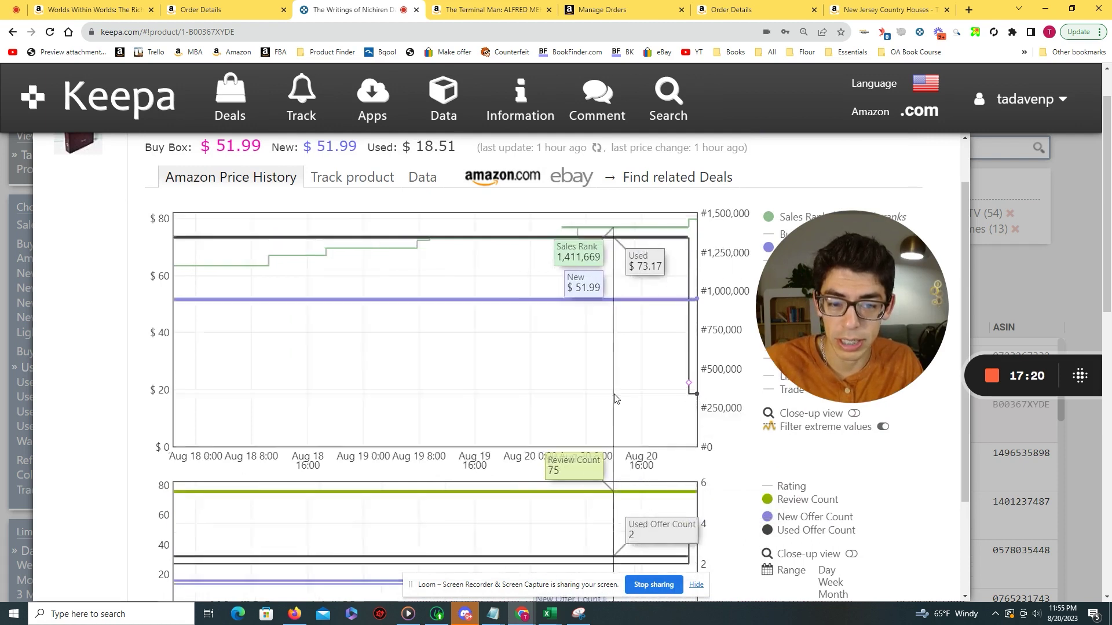
Step: Open the Amazon listing of The Writings of Nichiren Daishonin, Vol. 1 and compare the prices and sellers of its new and used offers
{"action": "scroll", "coordinate": [616, 398], "scroll_direction": "down", "scroll_amount": 5}
{"action": "scroll", "coordinate": [650, 356], "scroll_direction": "up", "scroll_amount": 1}
{"action": "scroll", "coordinate": [480, 264], "scroll_direction": "up", "scroll_amount": 2}
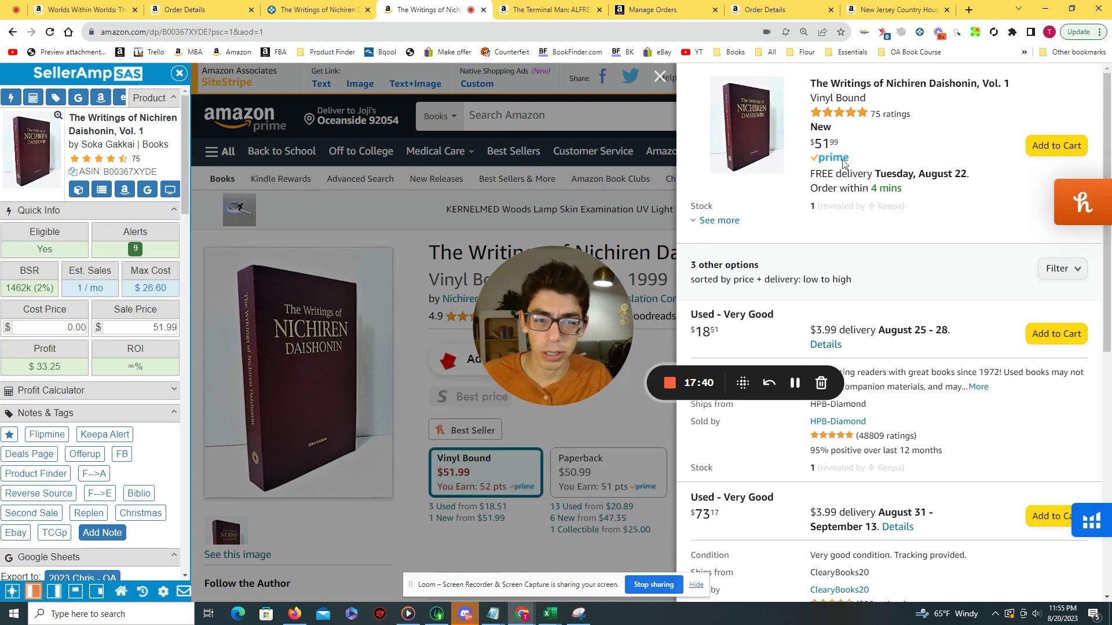
{"action": "scroll", "coordinate": [860, 251], "scroll_direction": "down", "scroll_amount": 5}
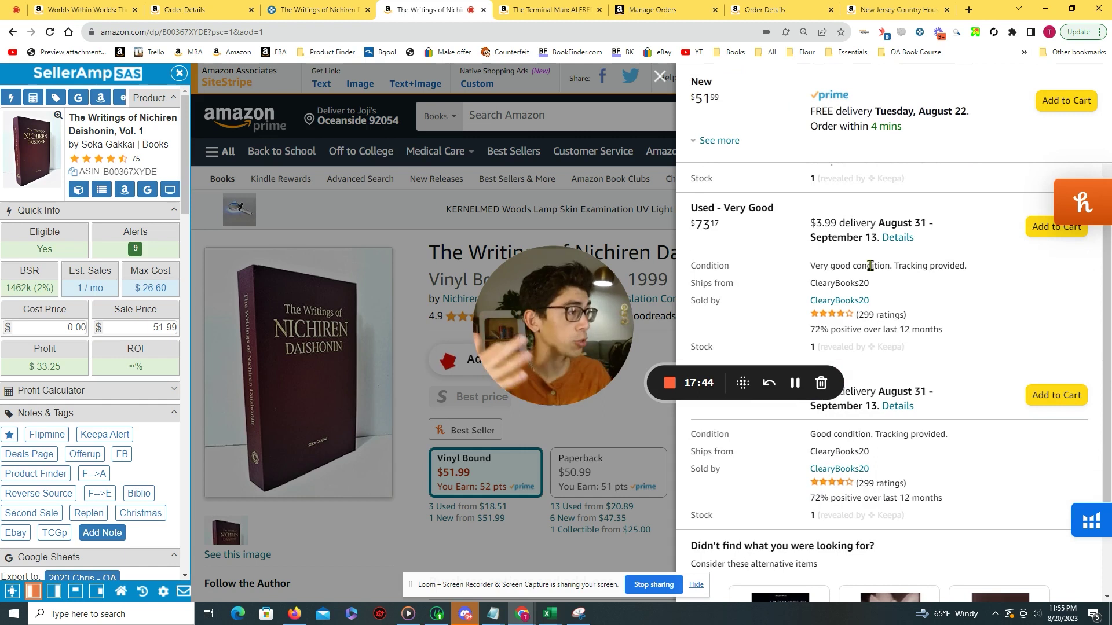
{"action": "scroll", "coordinate": [868, 267], "scroll_direction": "up", "scroll_amount": 5}
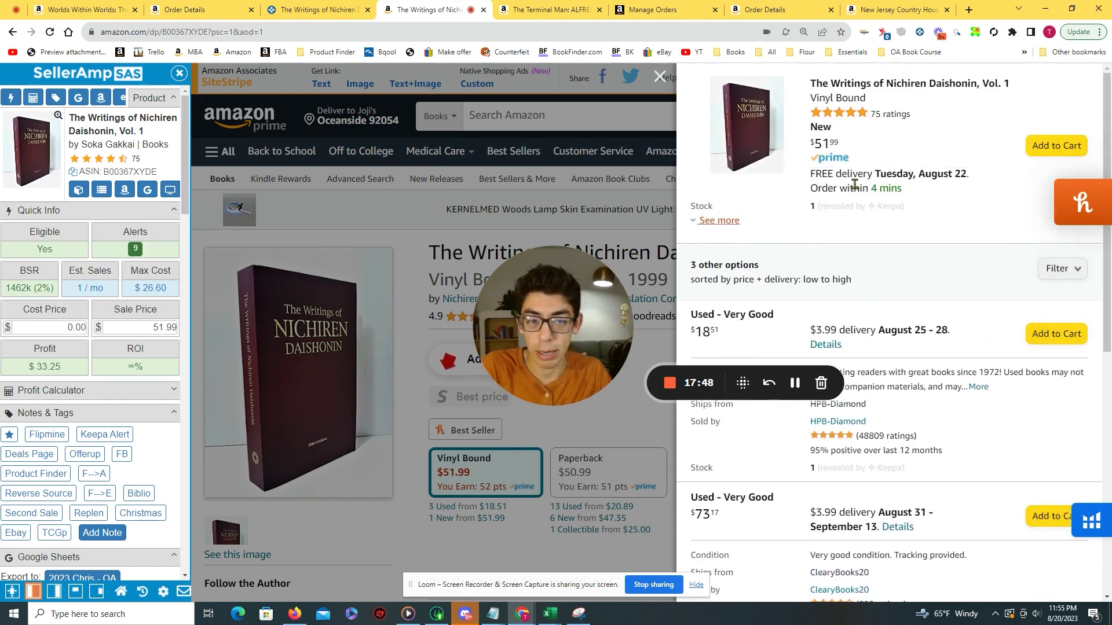
{"action": "scroll", "coordinate": [822, 301], "scroll_direction": "down", "scroll_amount": 2}
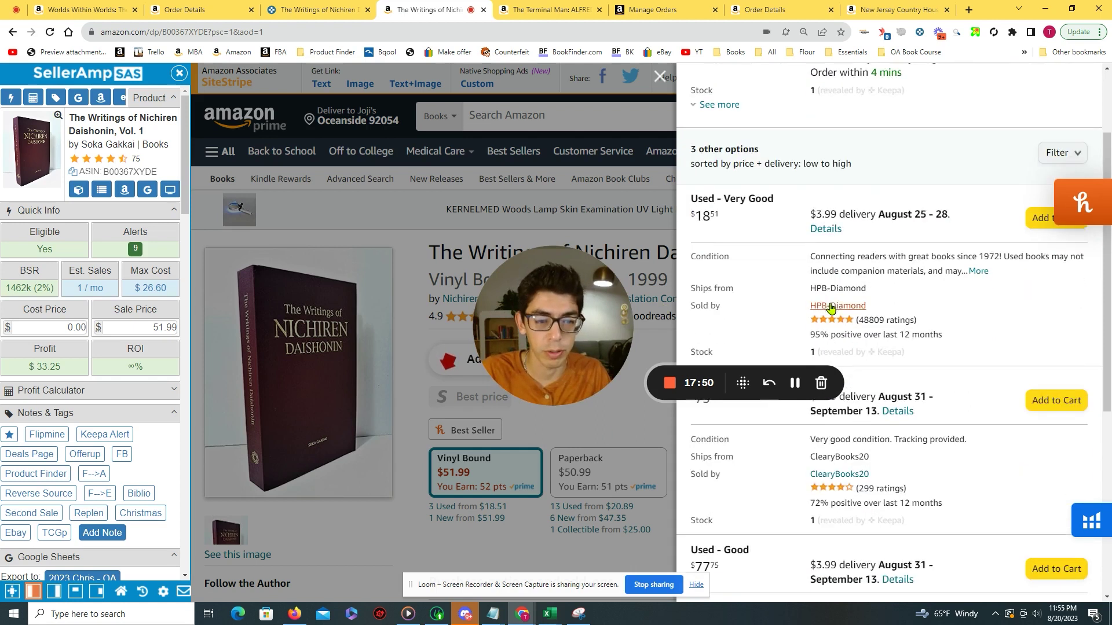
{"action": "scroll", "coordinate": [847, 276], "scroll_direction": "up", "scroll_amount": 1}
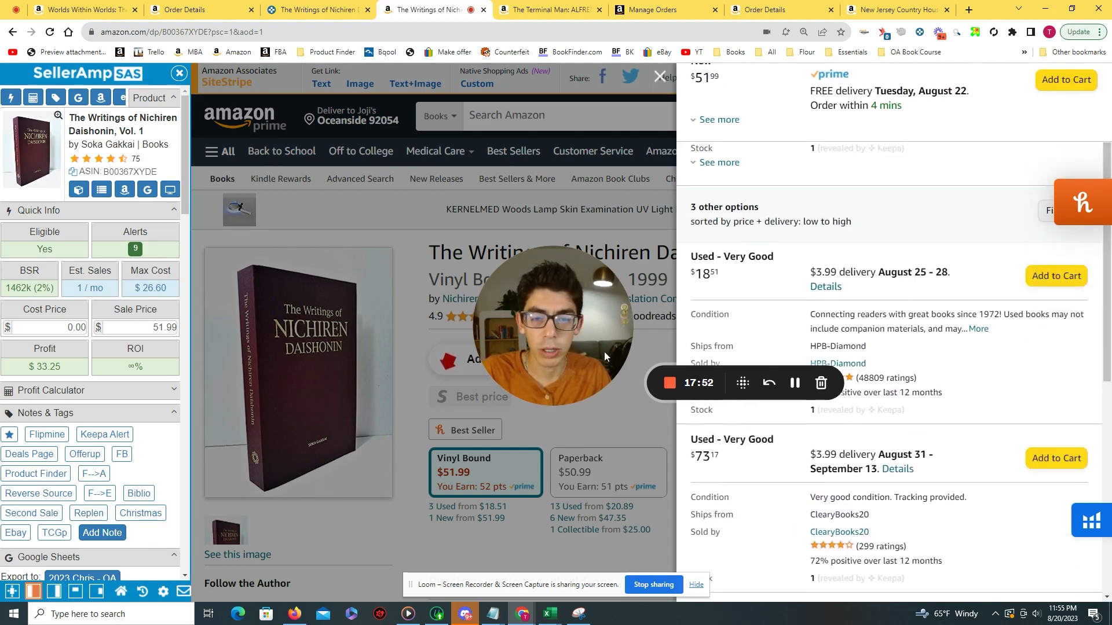
{"action": "left_click_drag", "start_coordinate": [603, 352], "coordinate": [324, 324]}
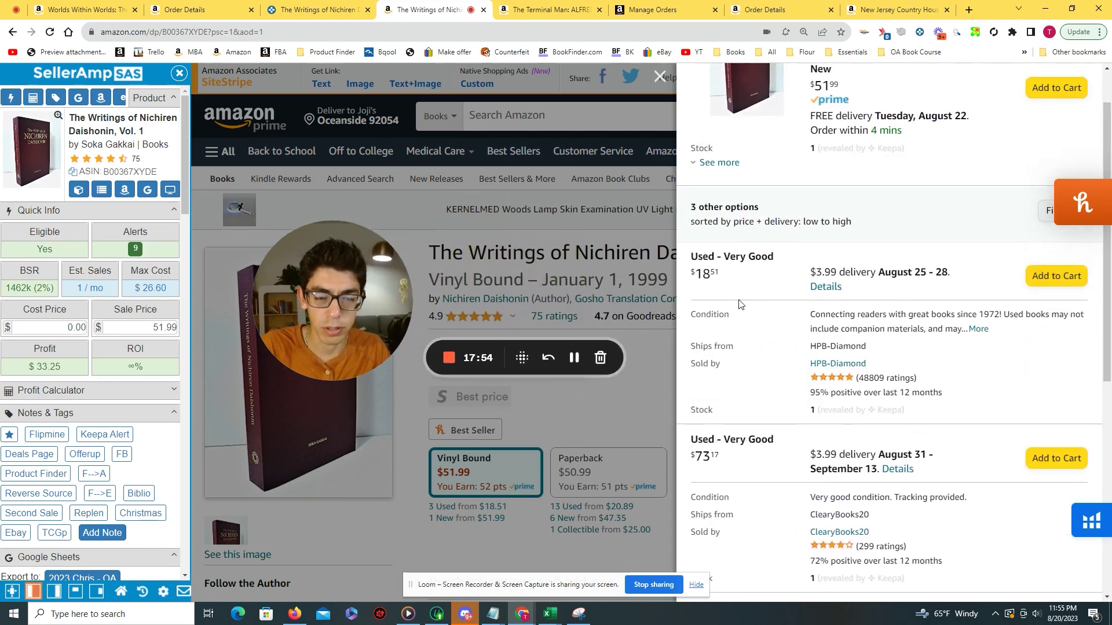
Step: Compare the used offers and set the SellerAmp cost price to the cheapest used copy plus shipping, 18.51+3.99
{"action": "scroll", "coordinate": [761, 295], "scroll_direction": "down", "scroll_amount": 2}
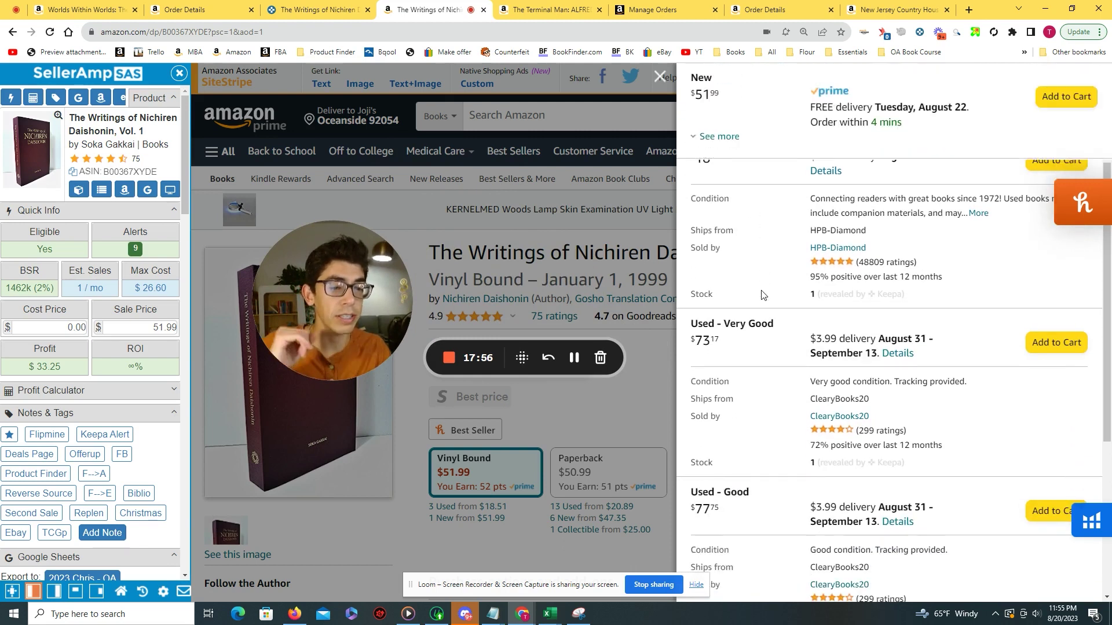
{"action": "scroll", "coordinate": [753, 295], "scroll_direction": "up", "scroll_amount": 2}
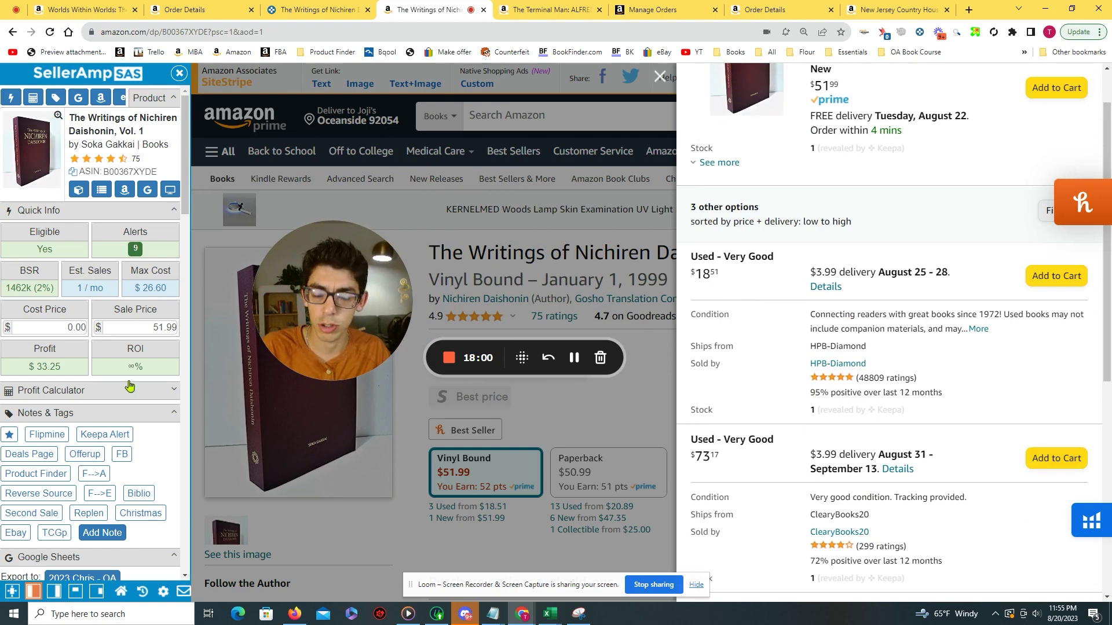
{"action": "type", "text": "18"}
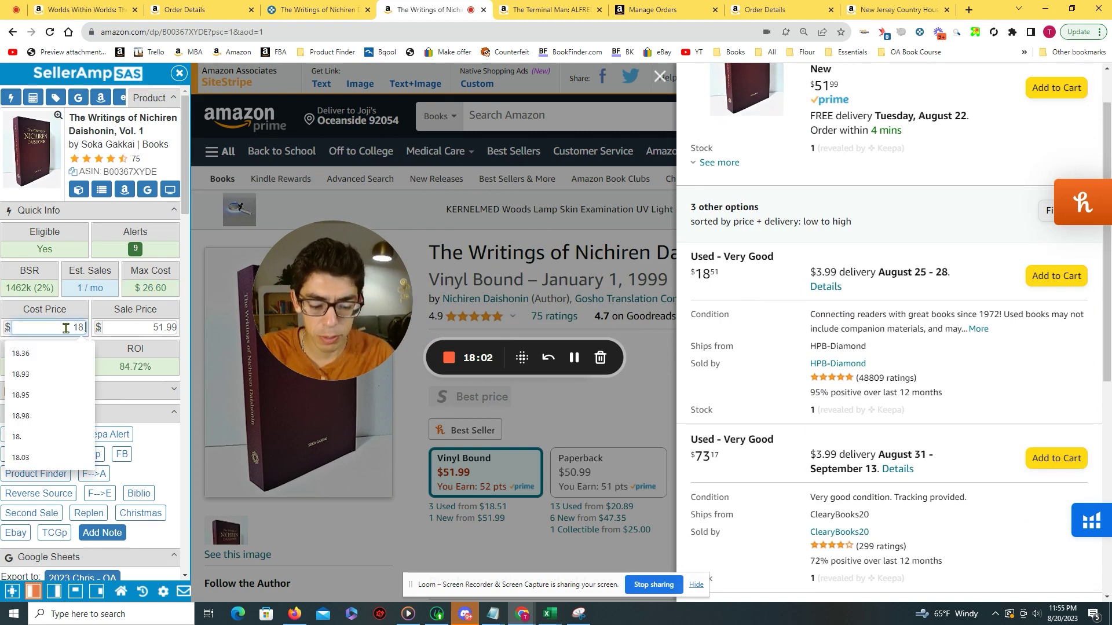
{"action": "type", "text": ".51+"}
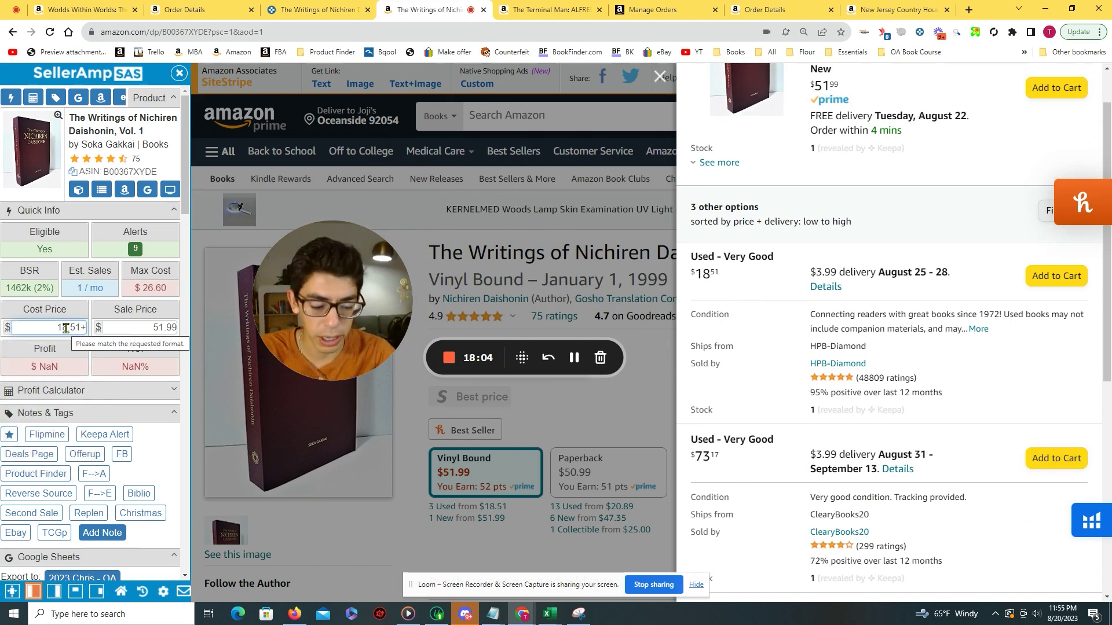
{"action": "type", "text": "5"}
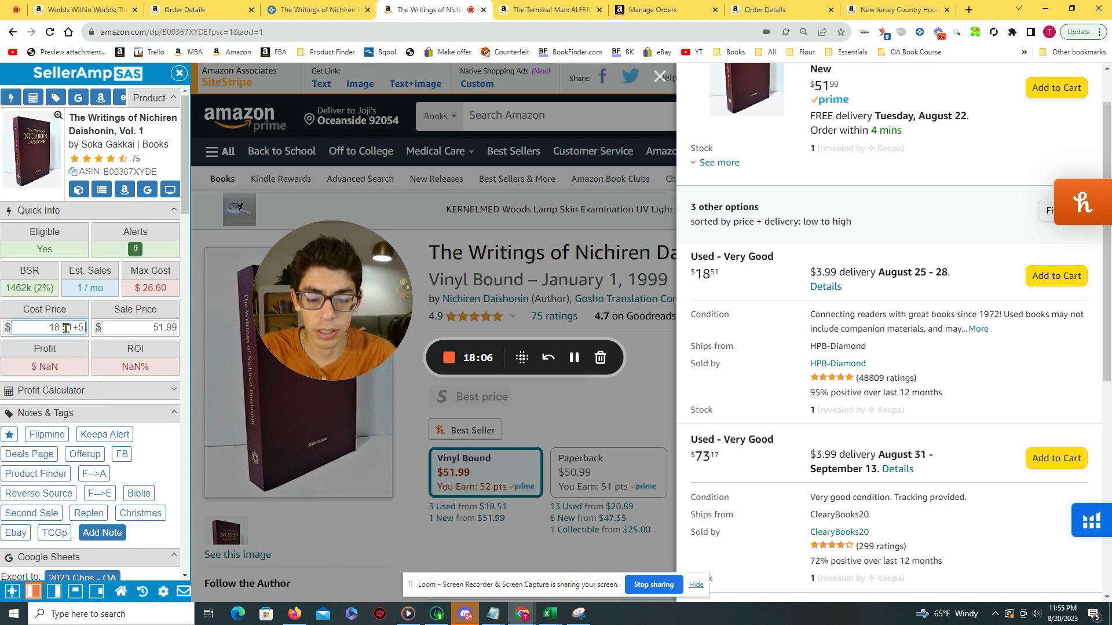
{"action": "key", "text": "BackSpace"}
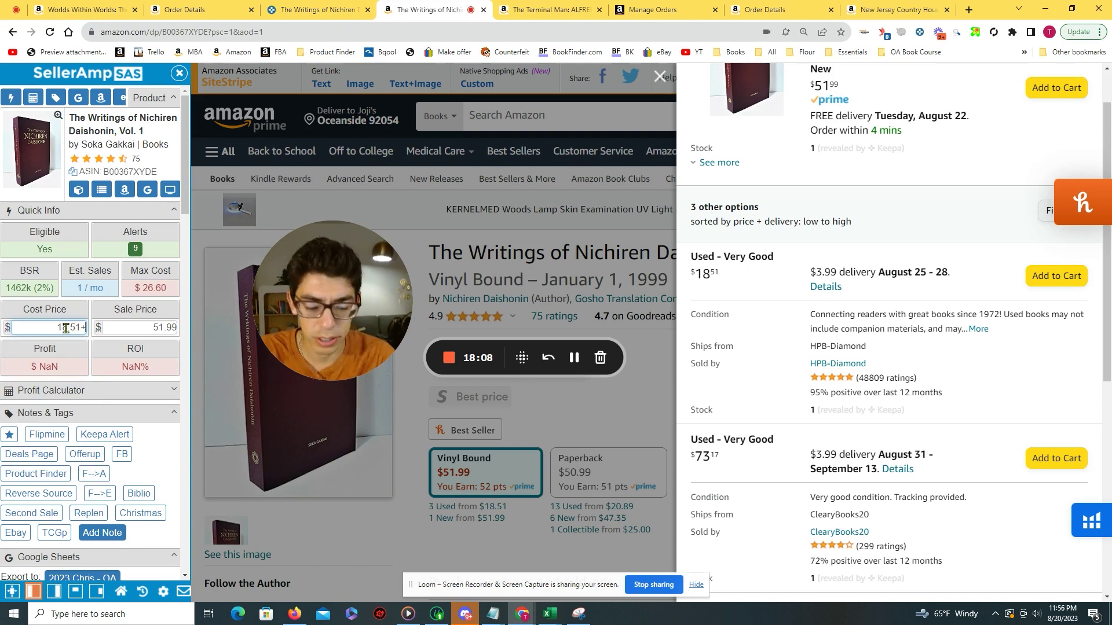
{"action": "type", "text": "3.99"}
{"action": "key", "text": "Return"}
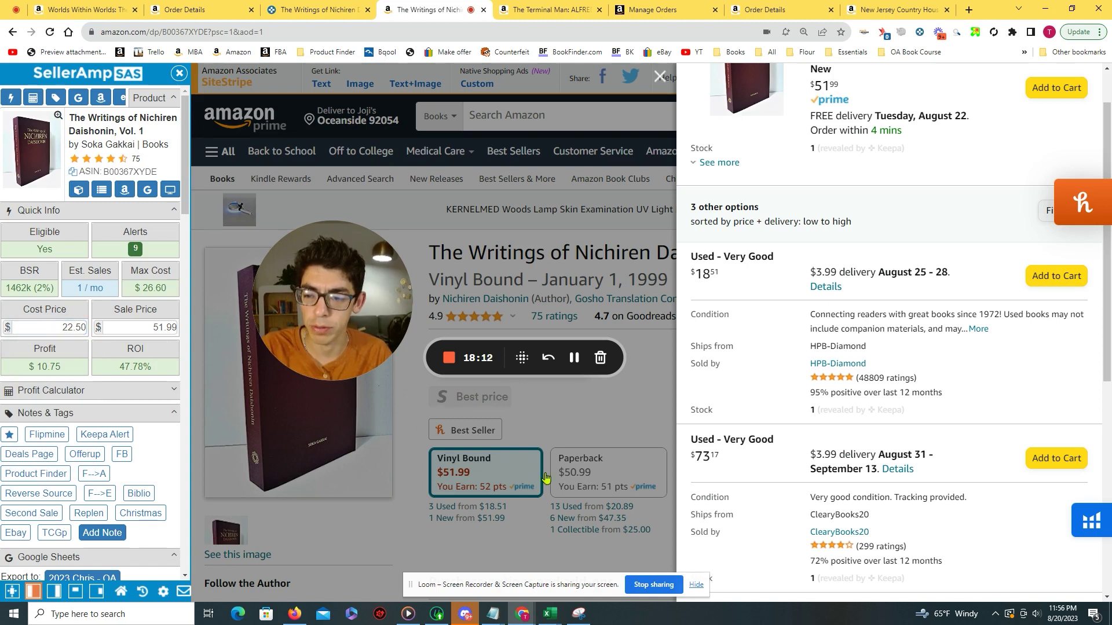
Step: Close the offers list and examine the Keepa price history on the book's Amazon listing
{"action": "left_click", "coordinate": [529, 455]}
{"action": "scroll", "coordinate": [529, 455], "scroll_direction": "down", "scroll_amount": 3}
{"action": "scroll", "coordinate": [529, 456], "scroll_direction": "down", "scroll_amount": 3}
{"action": "left_click_drag", "start_coordinate": [329, 286], "coordinate": [914, 331]}
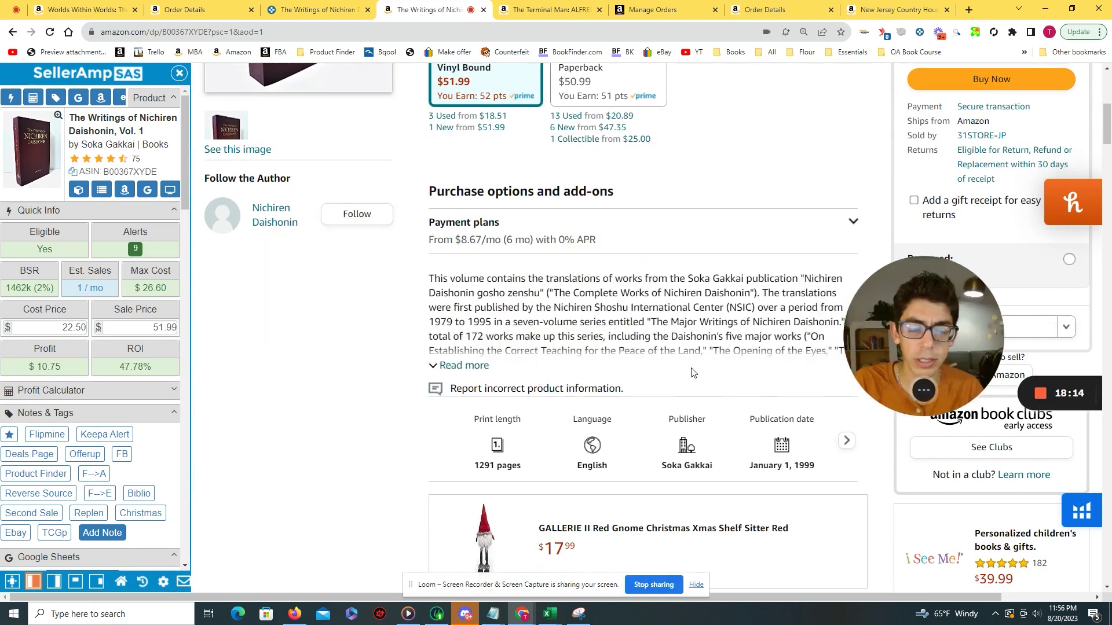
{"action": "scroll", "coordinate": [669, 393], "scroll_direction": "down", "scroll_amount": 5}
{"action": "scroll", "coordinate": [669, 394], "scroll_direction": "down", "scroll_amount": 3}
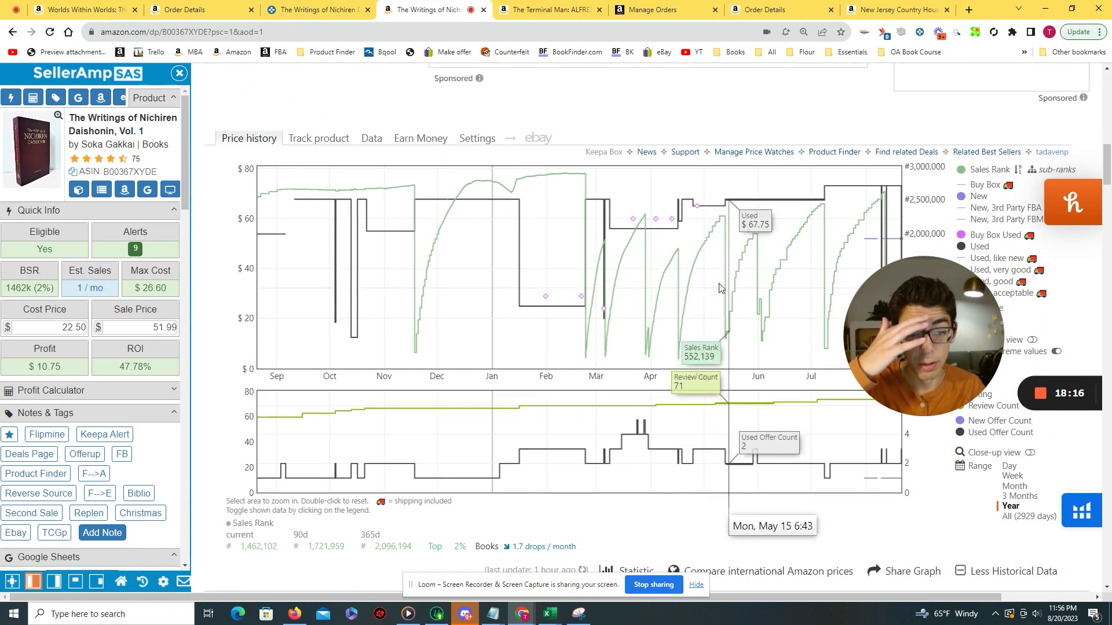
Step: Test a SellerAmp sale price of 49.99 and replace it with 69.99
{"action": "left_click", "coordinate": [165, 327]}
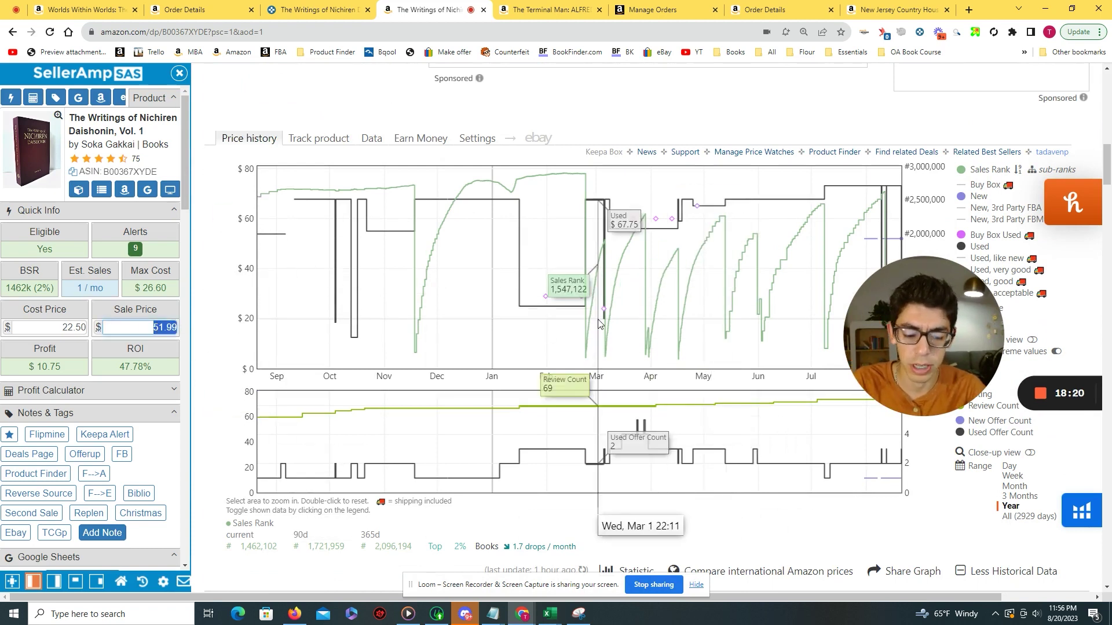
{"action": "type", "text": "49.99"}
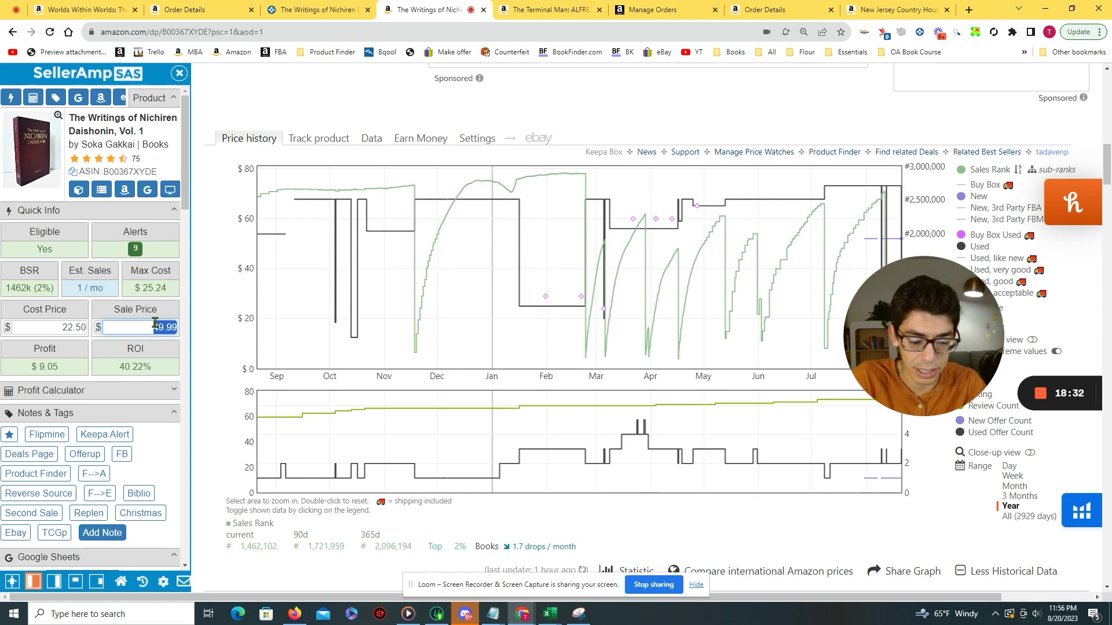
{"action": "type", "text": "69"}
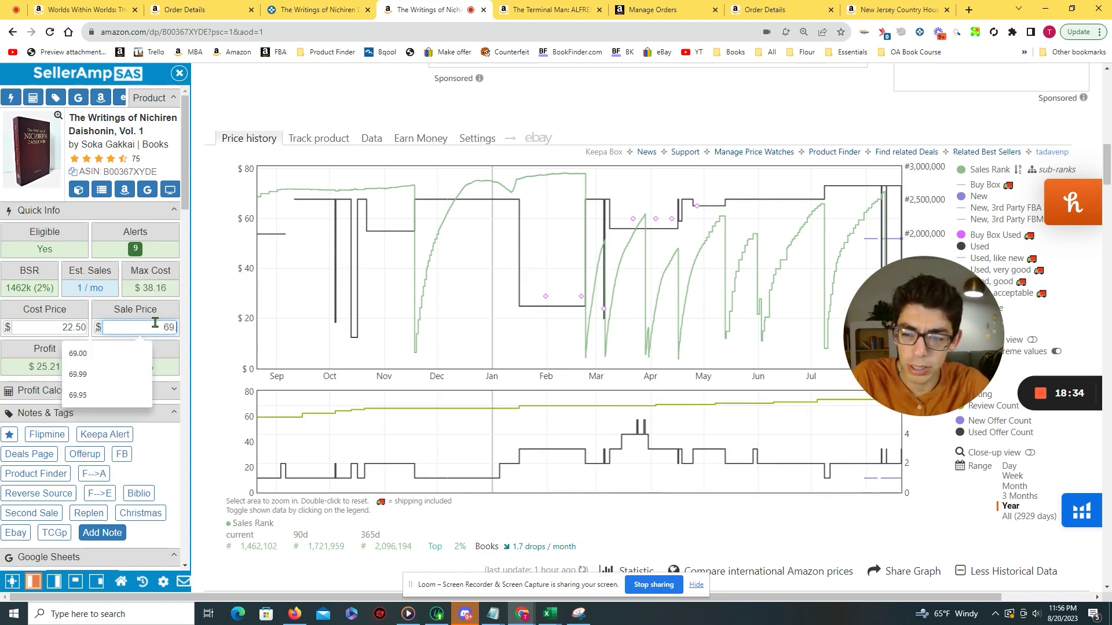
{"action": "type", "text": ".99"}
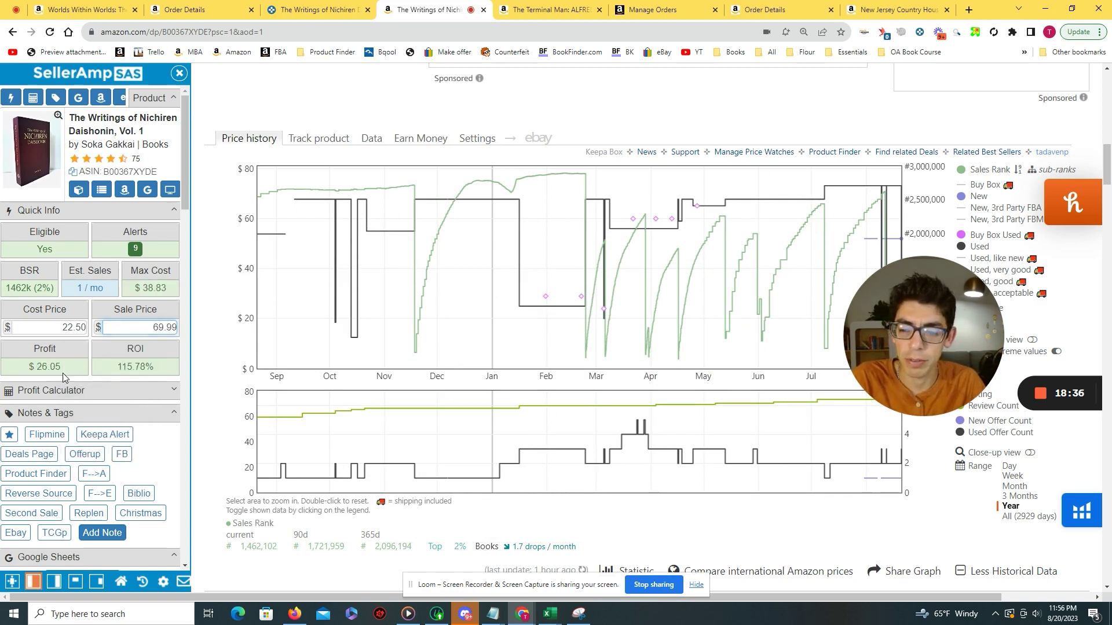
Step: Compare the full price history of The Writings of Nichiren Daishonin, Vol. 1 with its one-year range, ending on the one-year chart
{"action": "left_click", "coordinate": [1029, 516]}
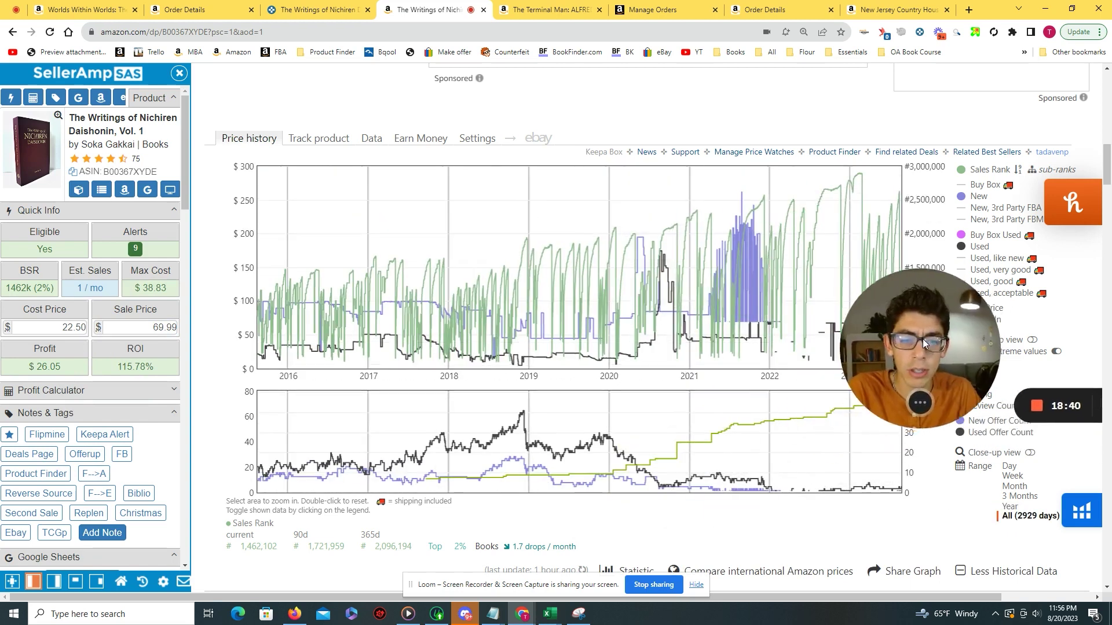
{"action": "left_click_drag", "start_coordinate": [922, 339], "coordinate": [980, 328]}
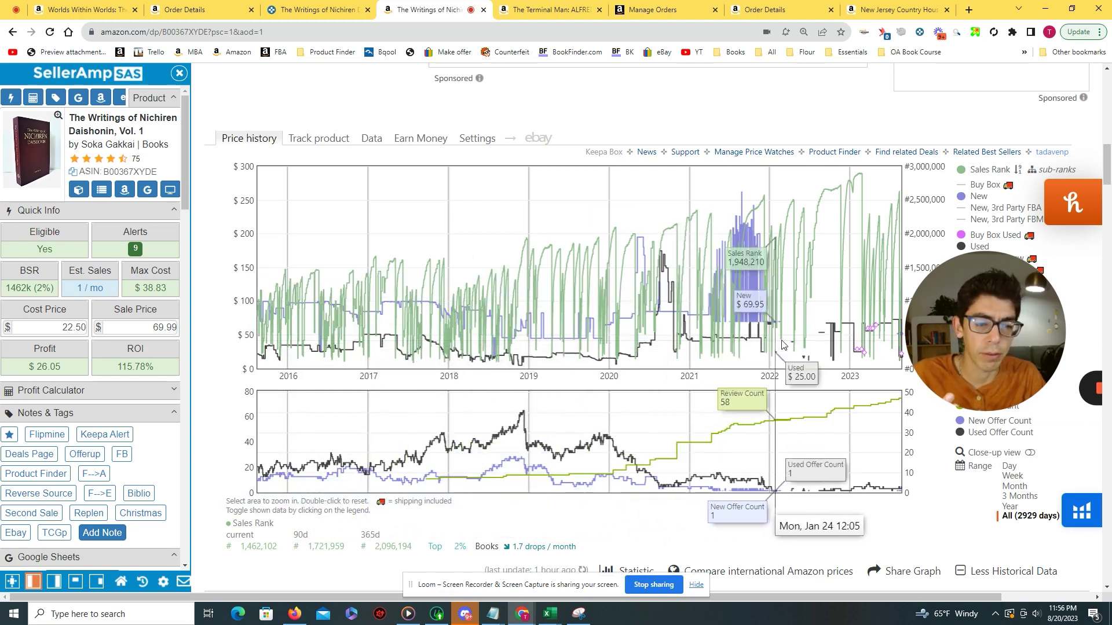
{"action": "left_click", "coordinate": [1021, 507]}
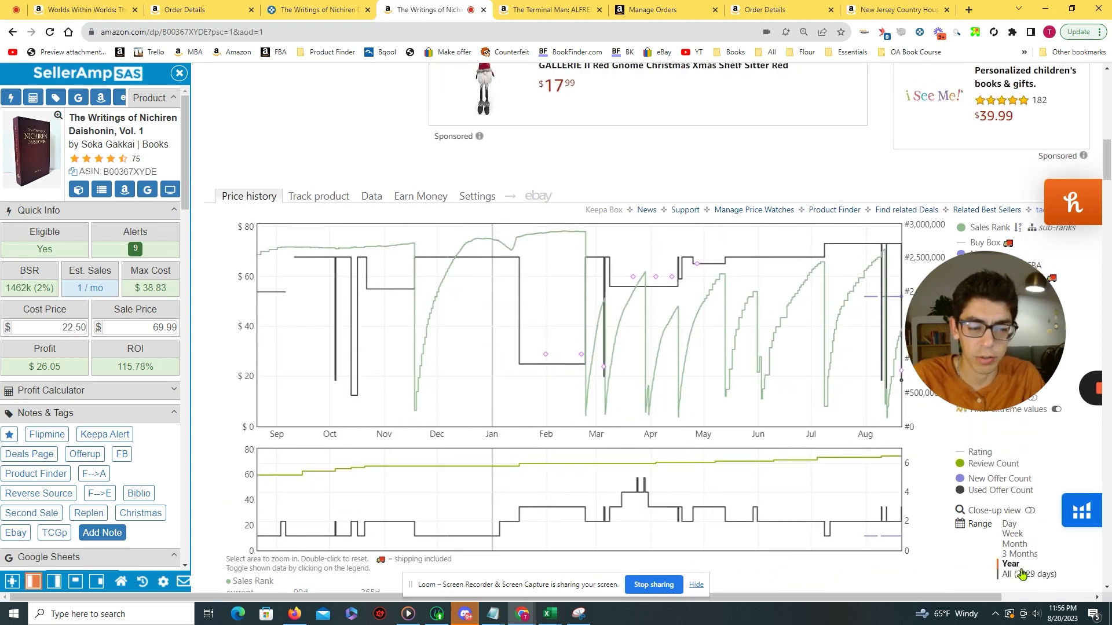
{"action": "left_click", "coordinate": [1019, 573]}
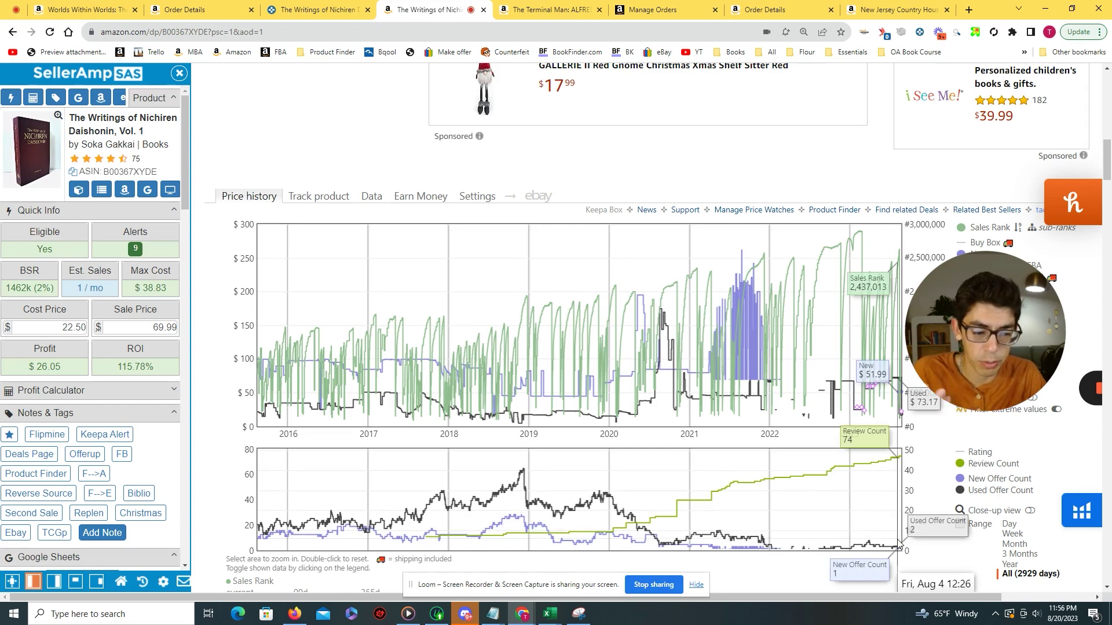
{"action": "scroll", "coordinate": [1019, 546], "scroll_direction": "down", "scroll_amount": 1}
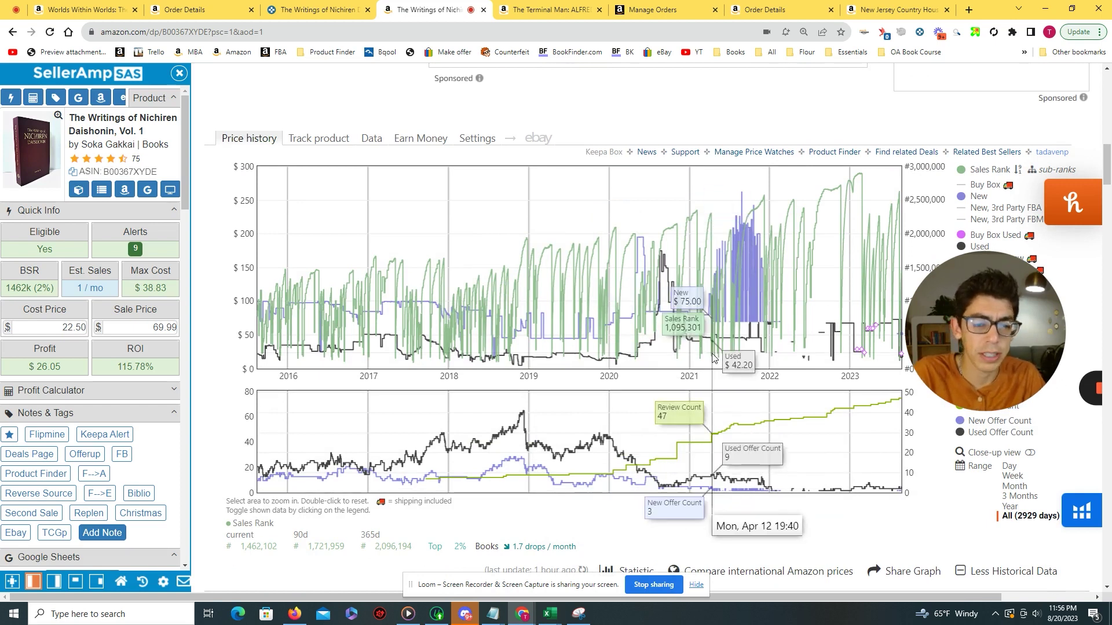
{"action": "left_click", "coordinate": [1010, 506]}
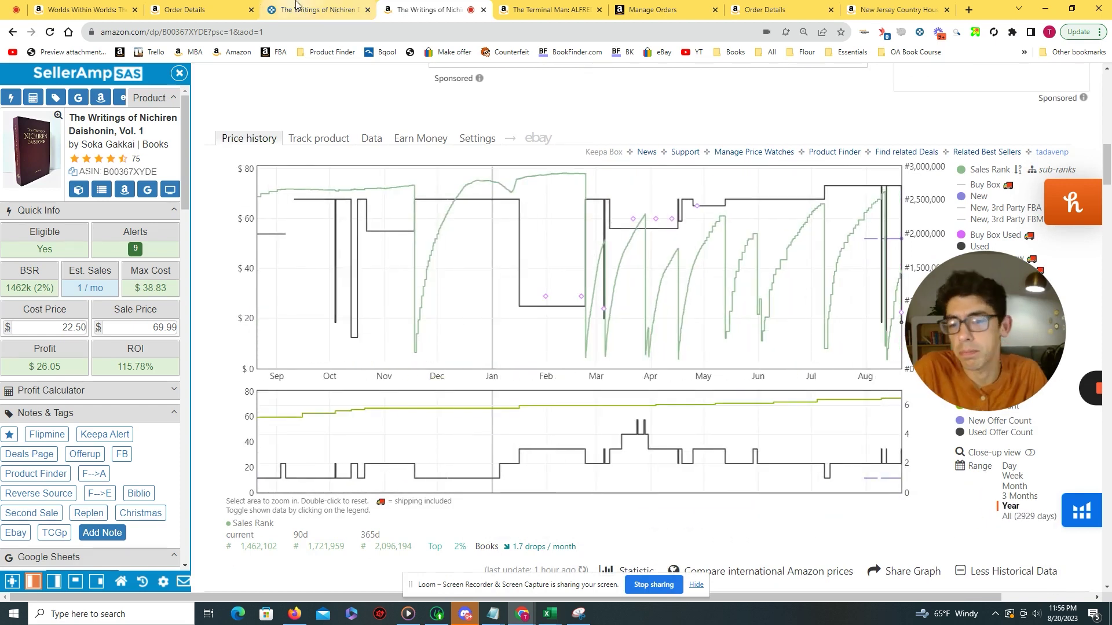
Step: Return to Keepa, close the product view, and browse further down the used Books deals past O'Connor Violin Method Book I
{"action": "left_click", "coordinate": [296, 7]}
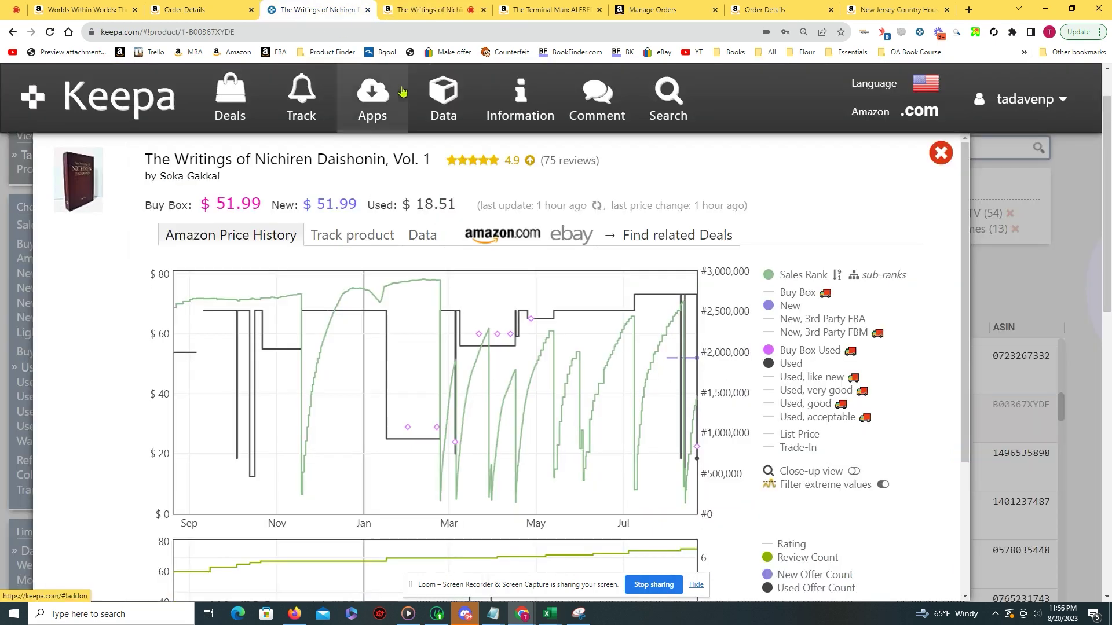
{"action": "left_click", "coordinate": [1082, 299]}
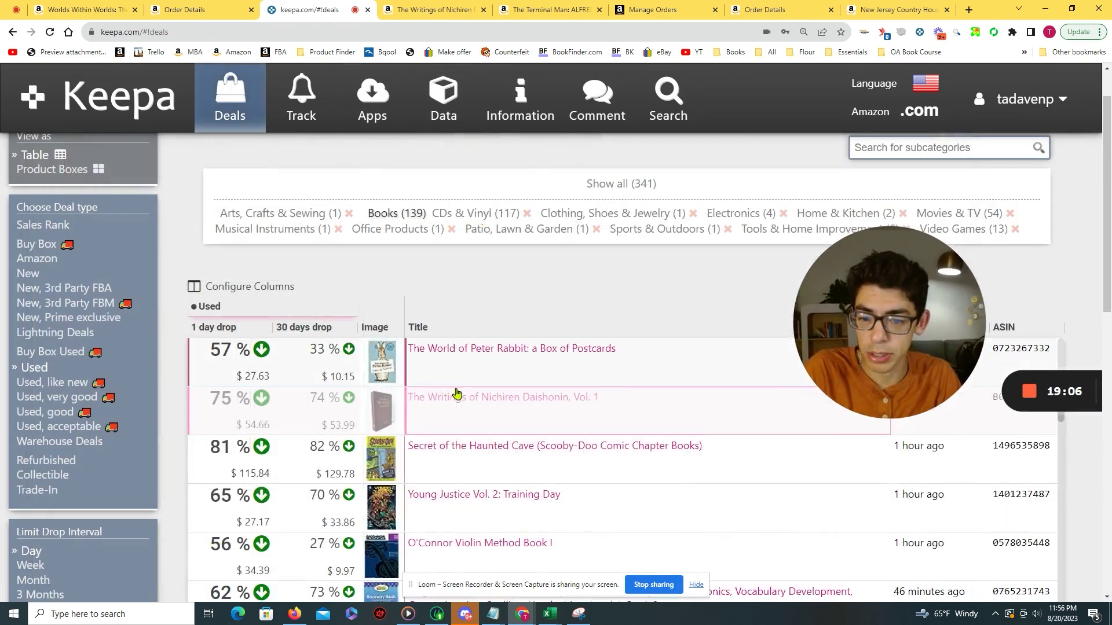
{"action": "scroll", "coordinate": [463, 399], "scroll_direction": "down", "scroll_amount": 2}
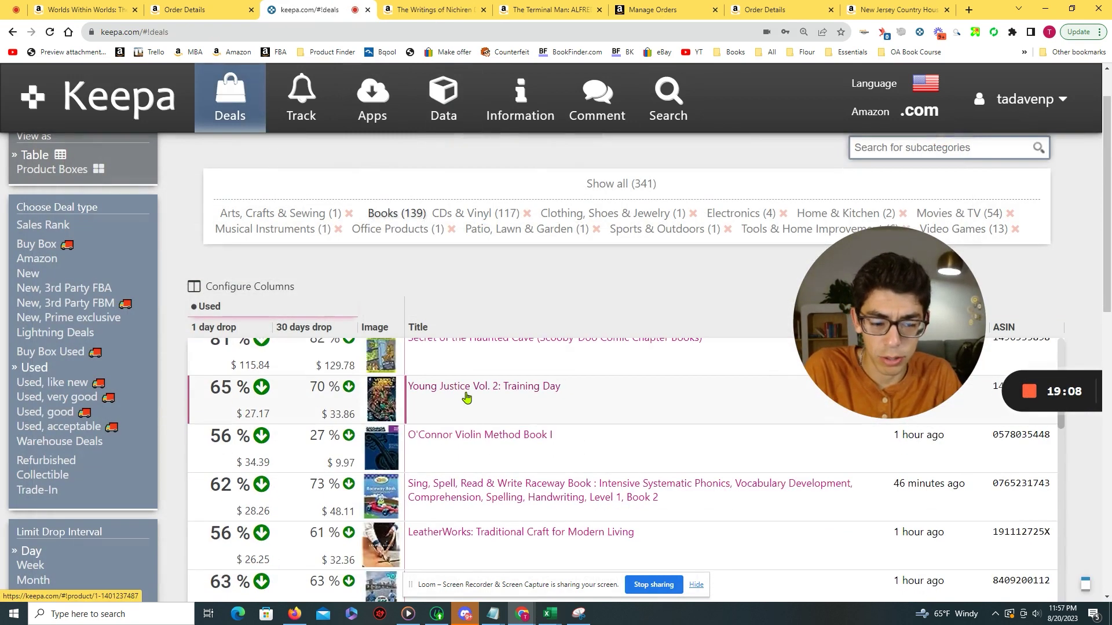
{"action": "scroll", "coordinate": [470, 398], "scroll_direction": "down", "scroll_amount": 1}
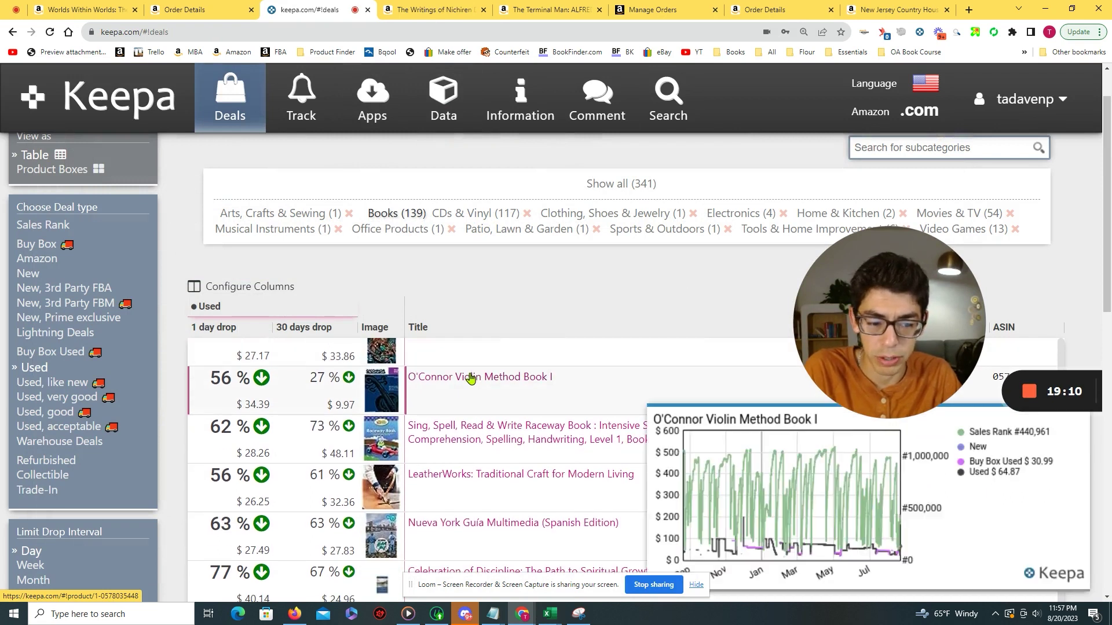
{"action": "scroll", "coordinate": [470, 377], "scroll_direction": "down", "scroll_amount": 1}
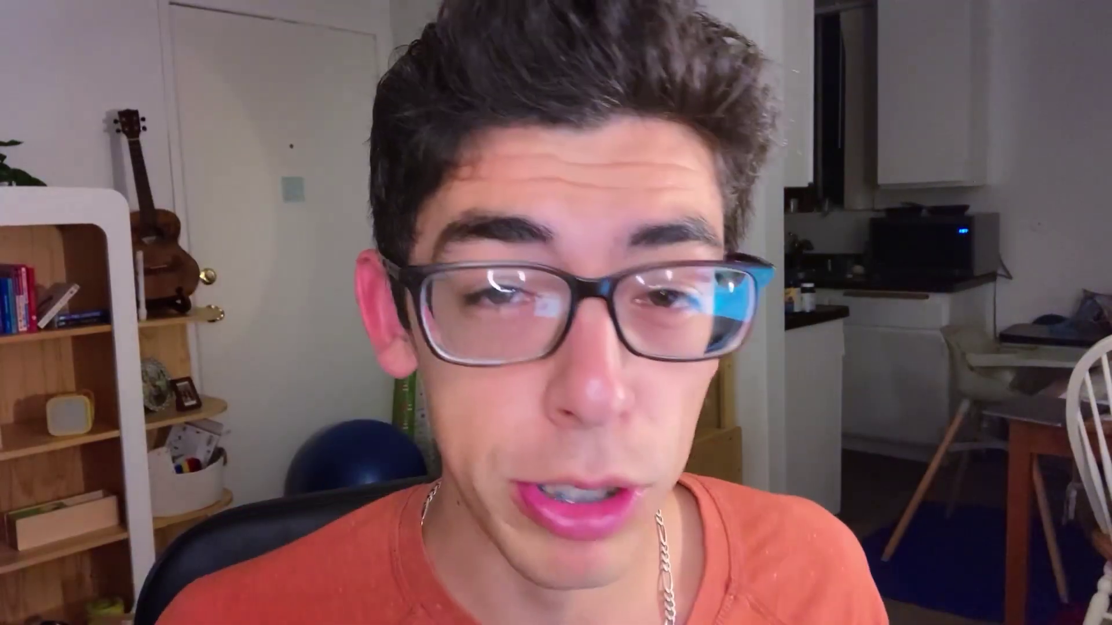